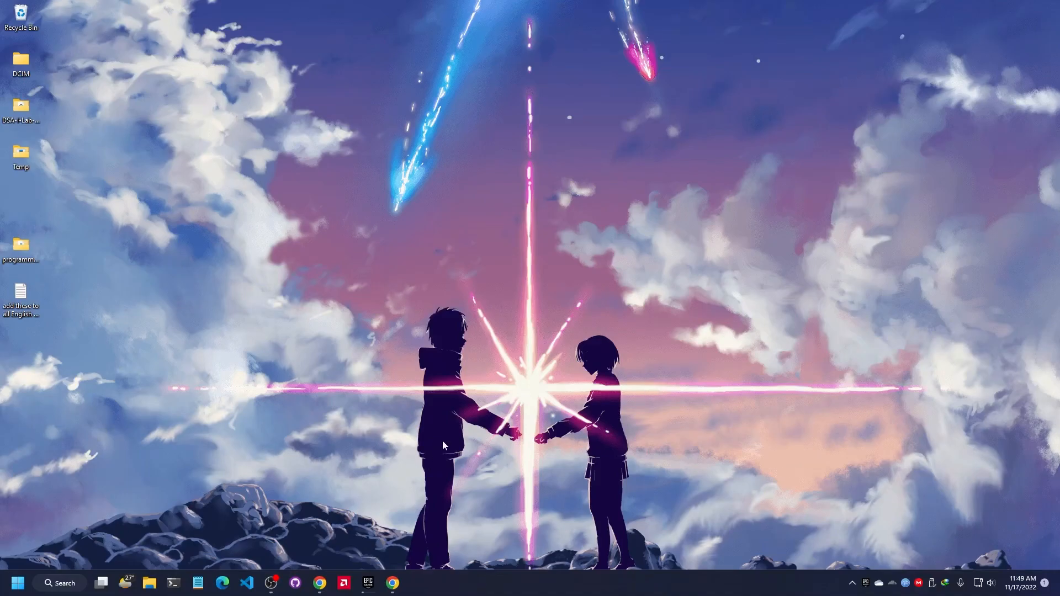
Step: Open the VirtualBox website from the browser's search results and download the VirtualBox 7.0.2 package for Windows hosts
left_click(393, 583)
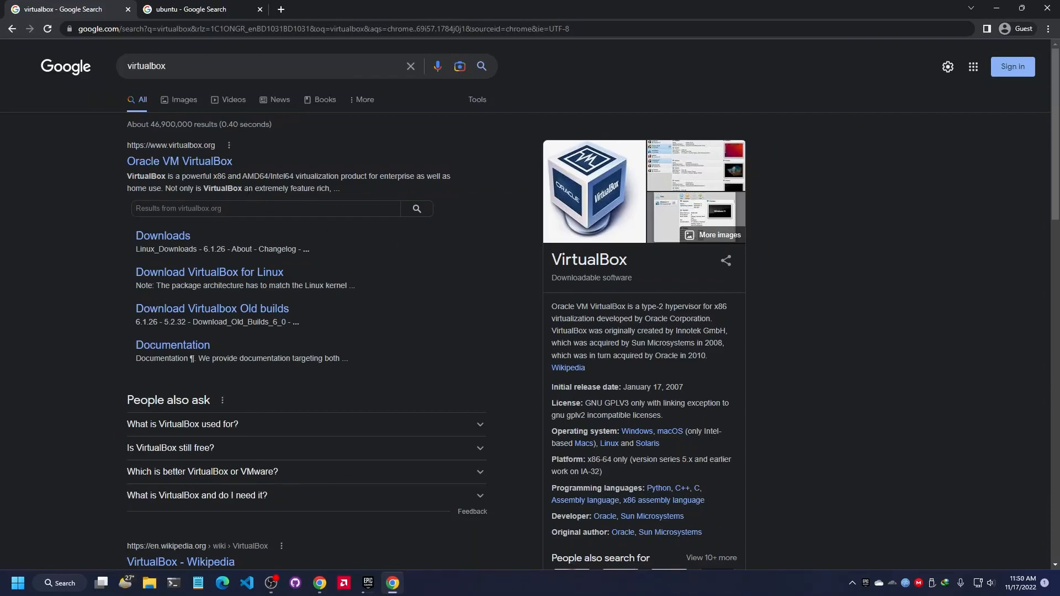
left_click(167, 164)
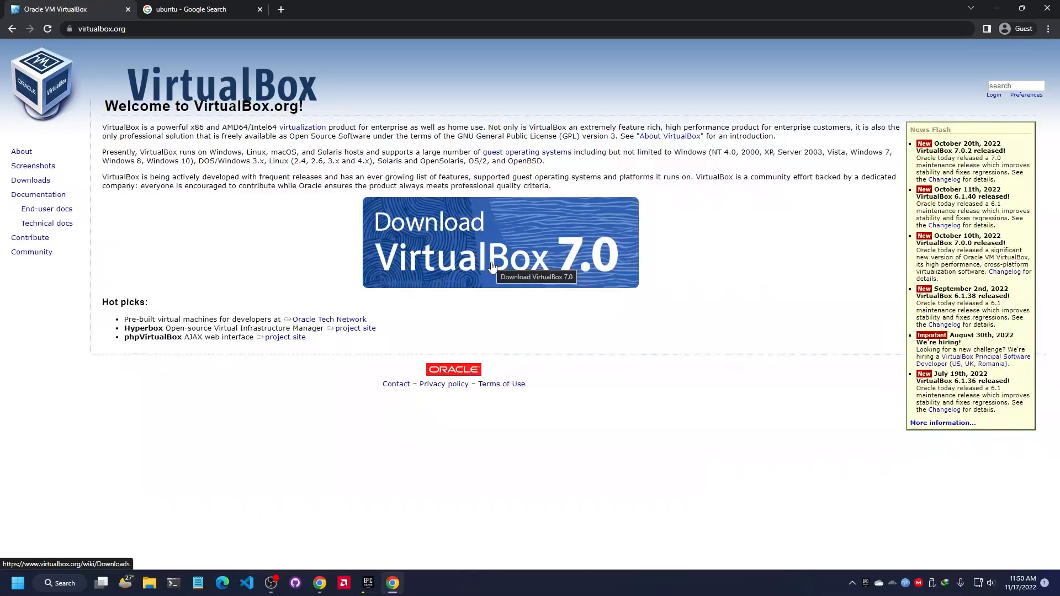
left_click(478, 233)
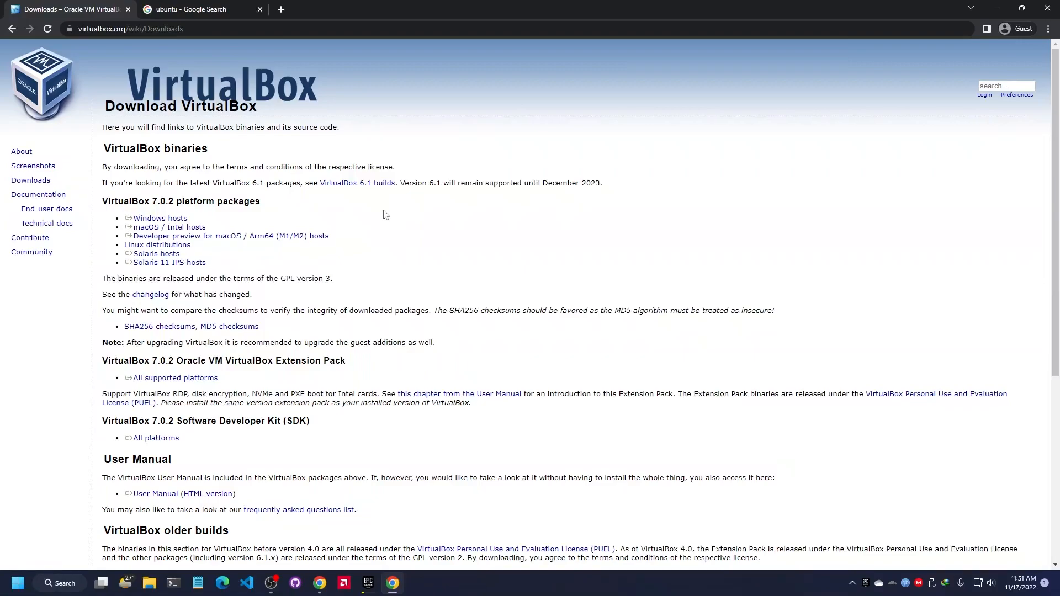
left_click(169, 219)
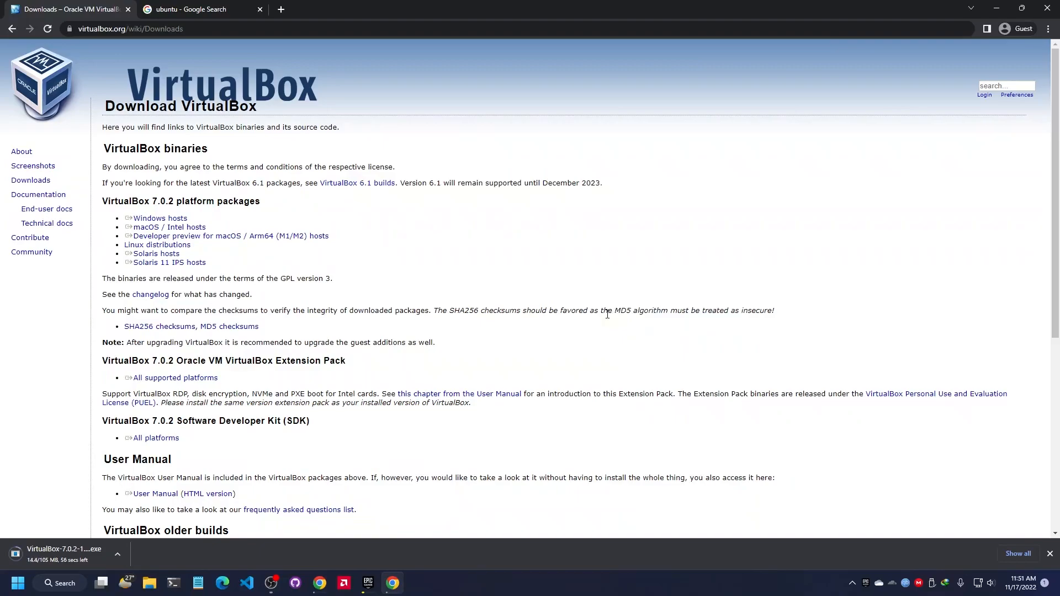
Step: Download the VirtualBox 7.0.2 Extension Pack for all supported platforms
double_click(105, 360)
left_click_drag(160, 361, 351, 360)
left_click(370, 351)
triple_click(169, 381)
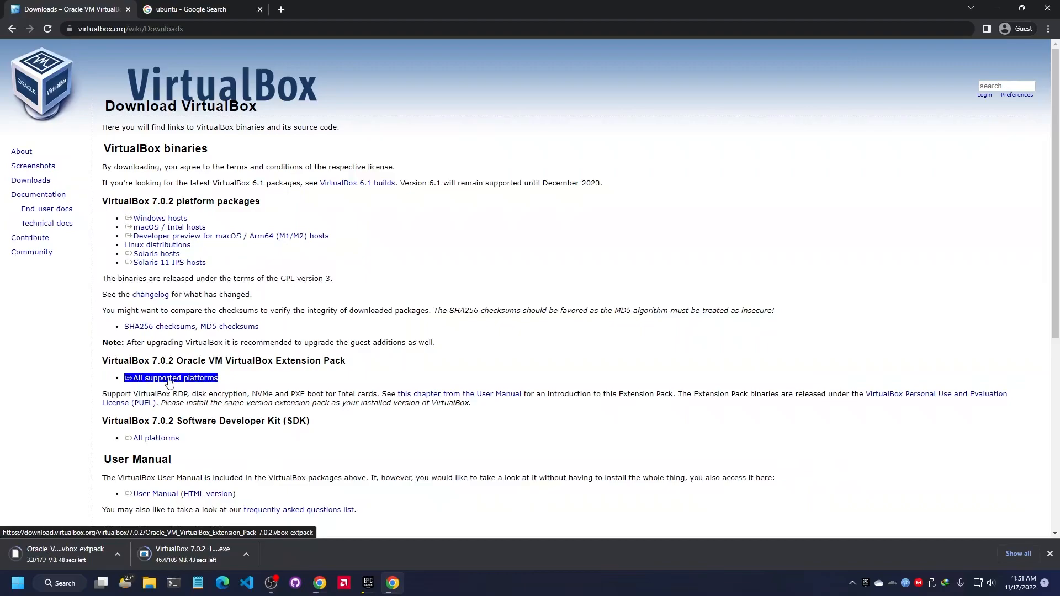
Step: Launch Epic Pen and draw a bracket beside the list of VirtualBox 7.0.2 platform packages
key("super")
type("epic pen")
key("Return")
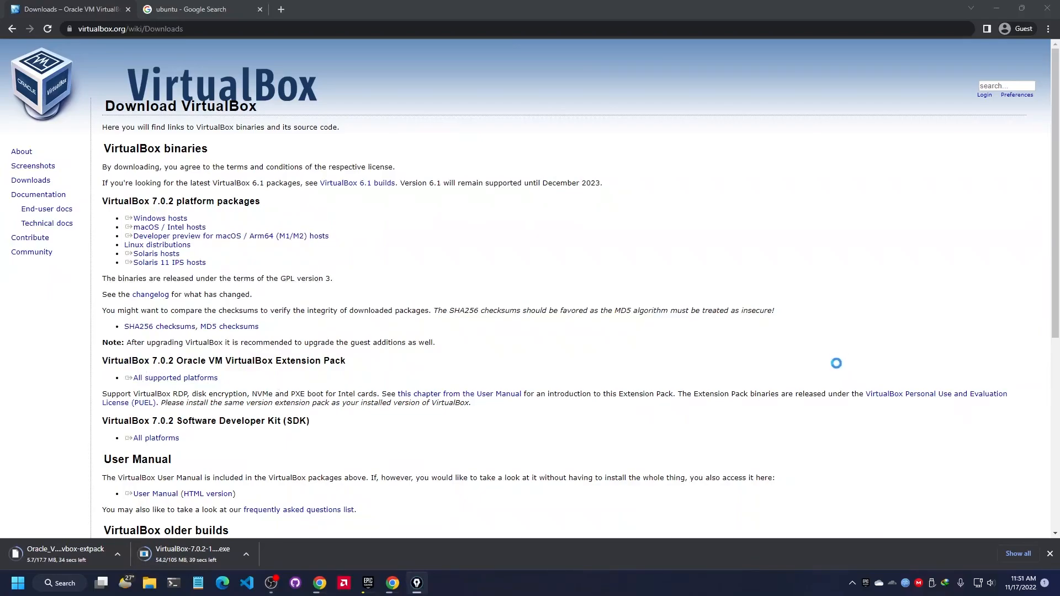
left_click(1046, 310)
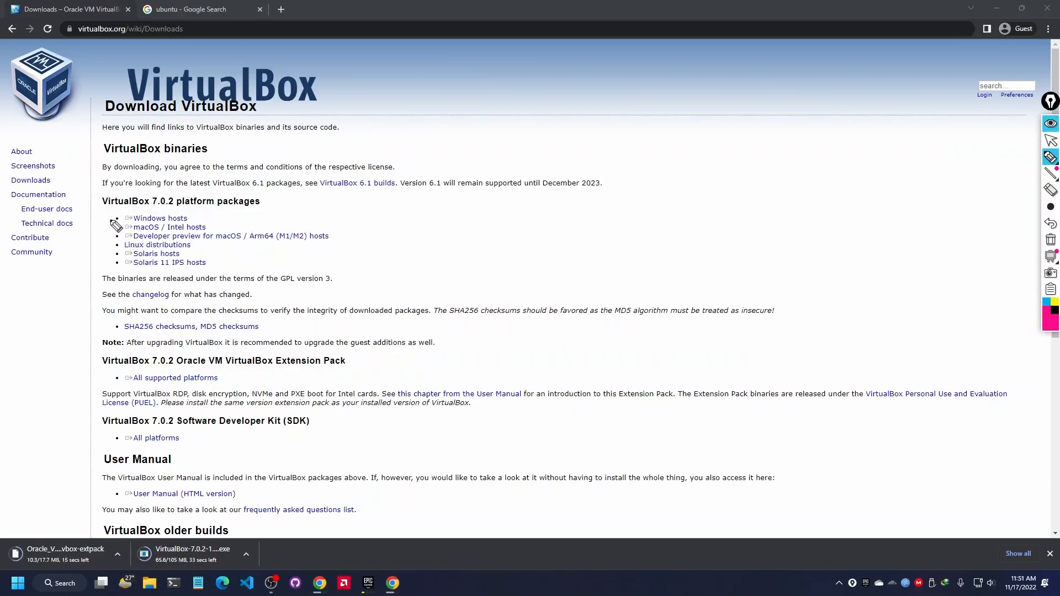
mouse_move(113, 214)
left_mouse_down()
mouse_move(86, 264)
mouse_move(96, 268)
left_mouse_up()
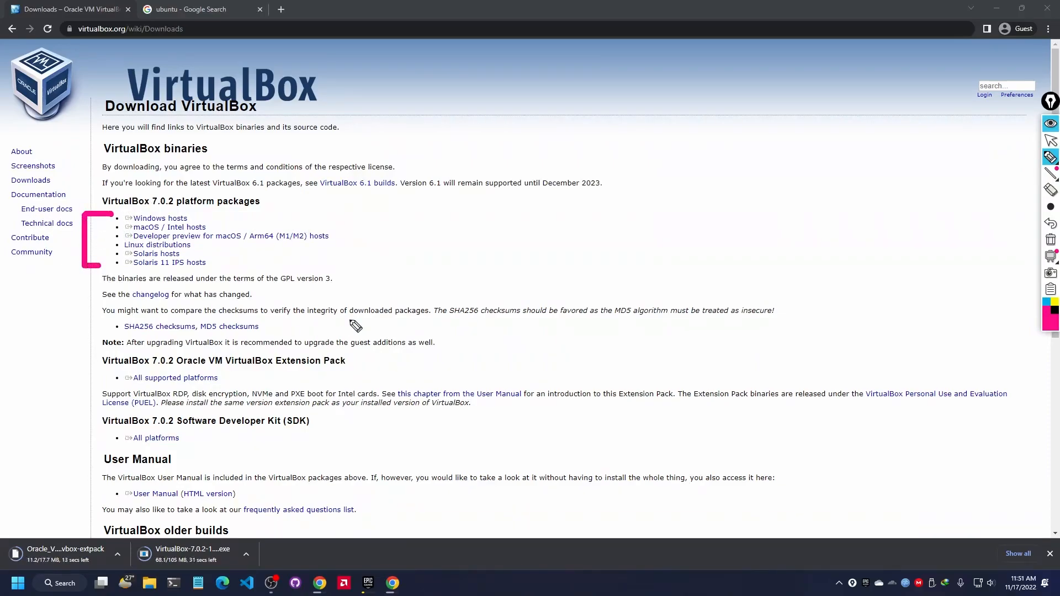
Step: Circle the extension pack download and draw an arrow towards it, and undo these strokes, keeping the bracket
mouse_move(49, 481)
left_mouse_down()
mouse_move(14, 595)
mouse_move(80, 595)
left_mouse_up()
mouse_move(313, 342)
left_mouse_down()
mouse_move(128, 462)
mouse_move(177, 475)
left_mouse_up()
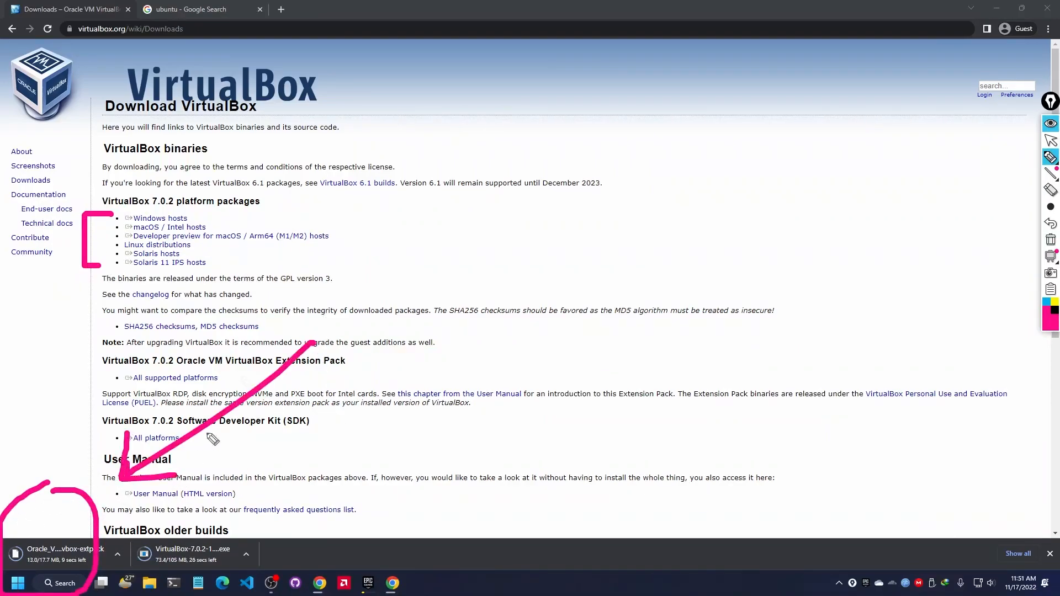
left_click_drag(189, 224, 206, 200)
key("ctrl+z")
key("ctrl+z")
key("ctrl+z")
key("ctrl+z")
key("ctrl+z")
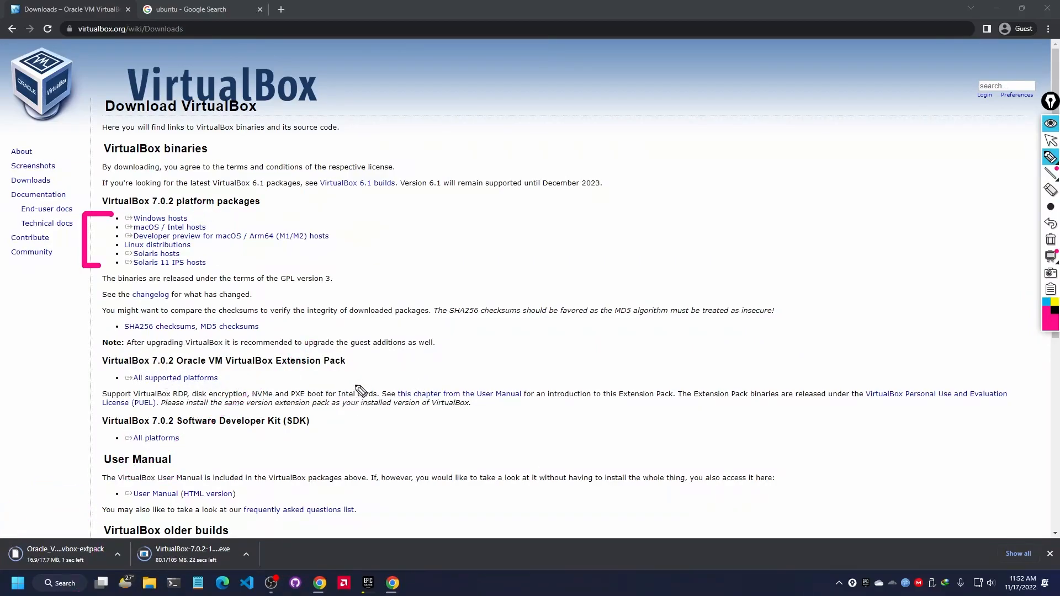
Step: Underline the VirtualBox Extension Pack heading, tick and underline its All supported platforms link, and clear all annotations
left_click_drag(230, 369, 341, 369)
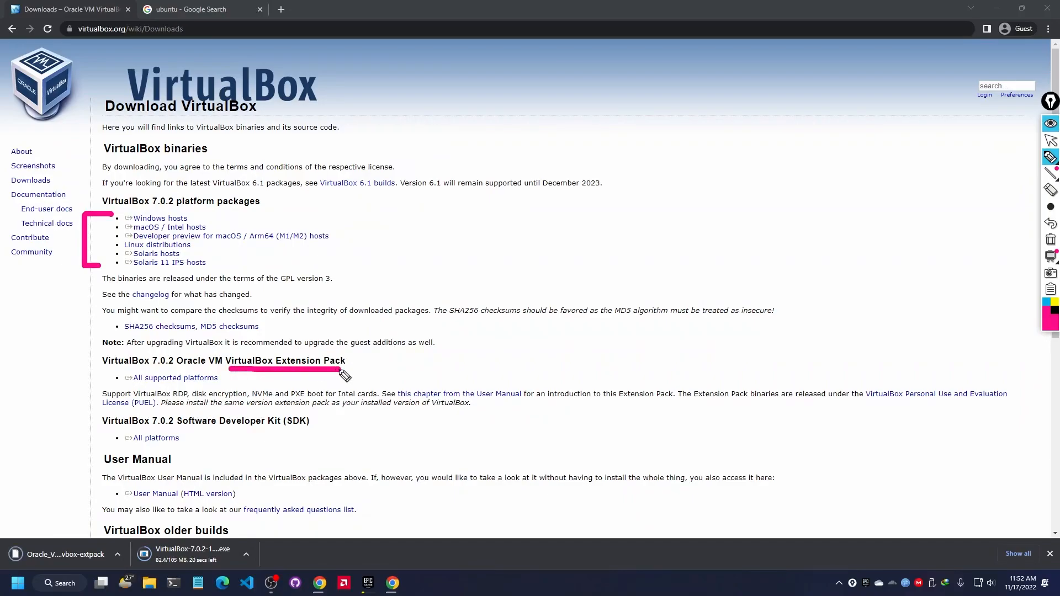
mouse_move(105, 373)
left_mouse_down()
mouse_move(118, 381)
mouse_move(136, 354)
mouse_move(216, 381)
left_mouse_up()
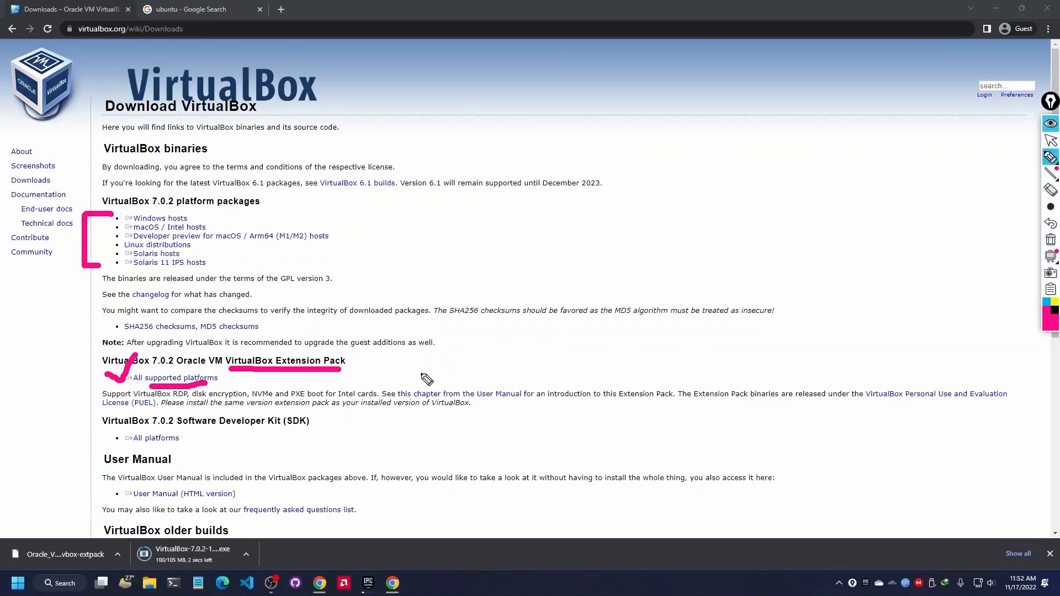
left_click(1050, 243)
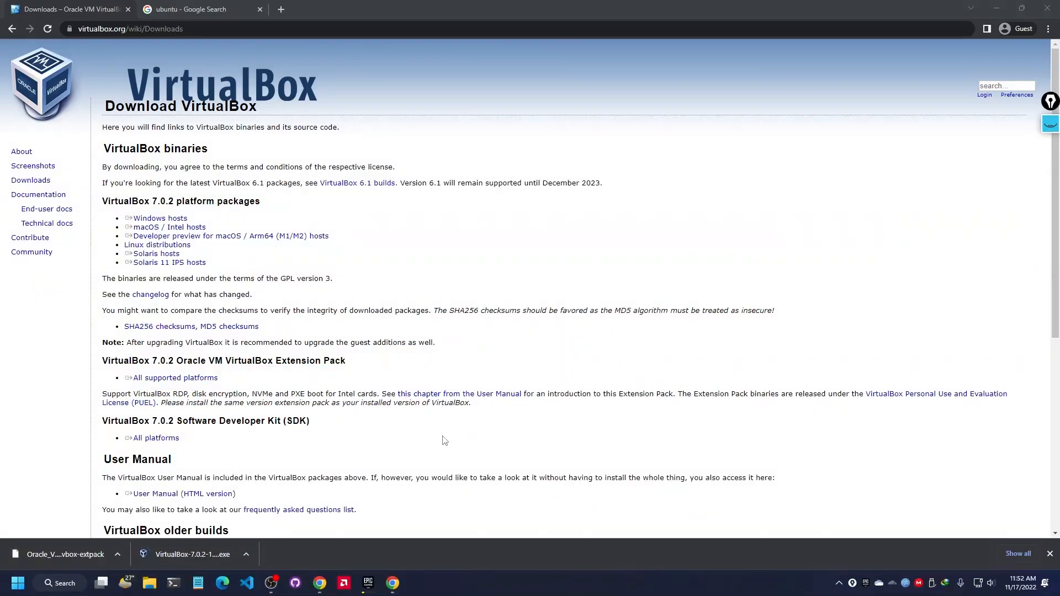
Step: Run the downloaded VirtualBox 7.0.2 Windows installer, install with default features and location, and finish without starting VirtualBox
key("ctrl+j")
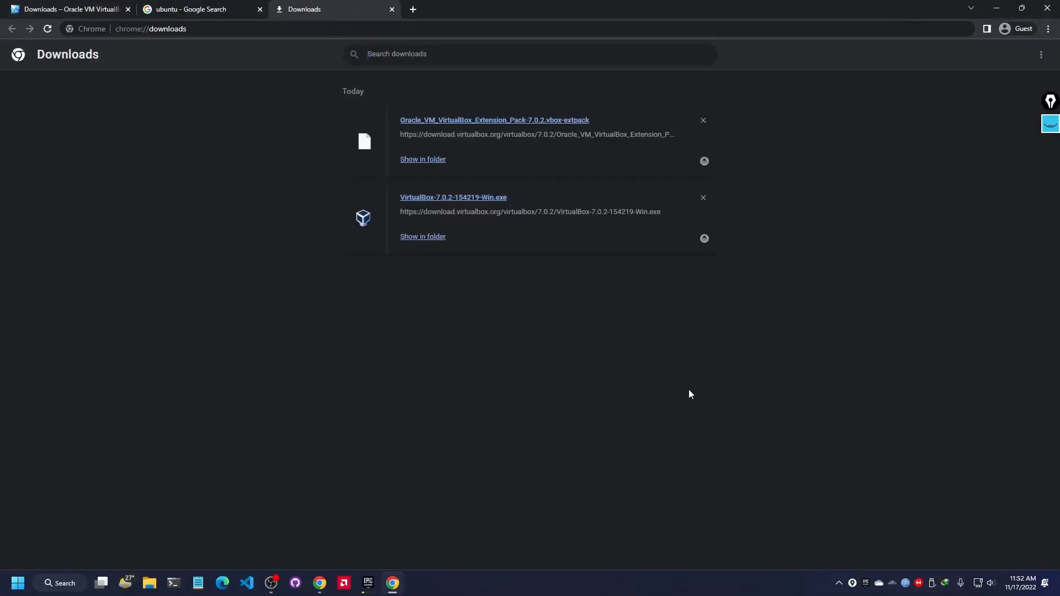
left_click(491, 198)
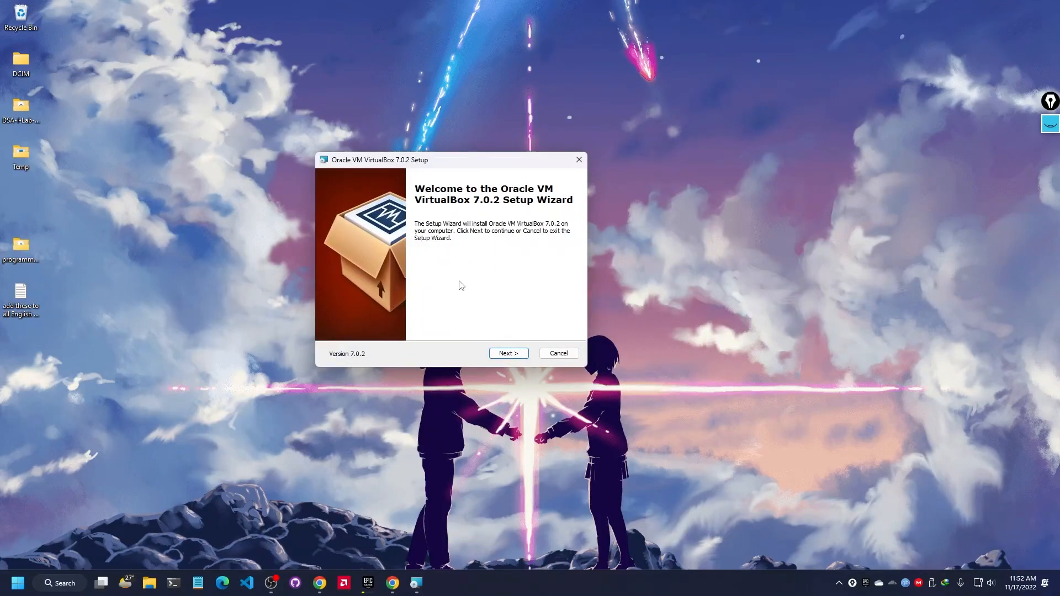
left_click(509, 354)
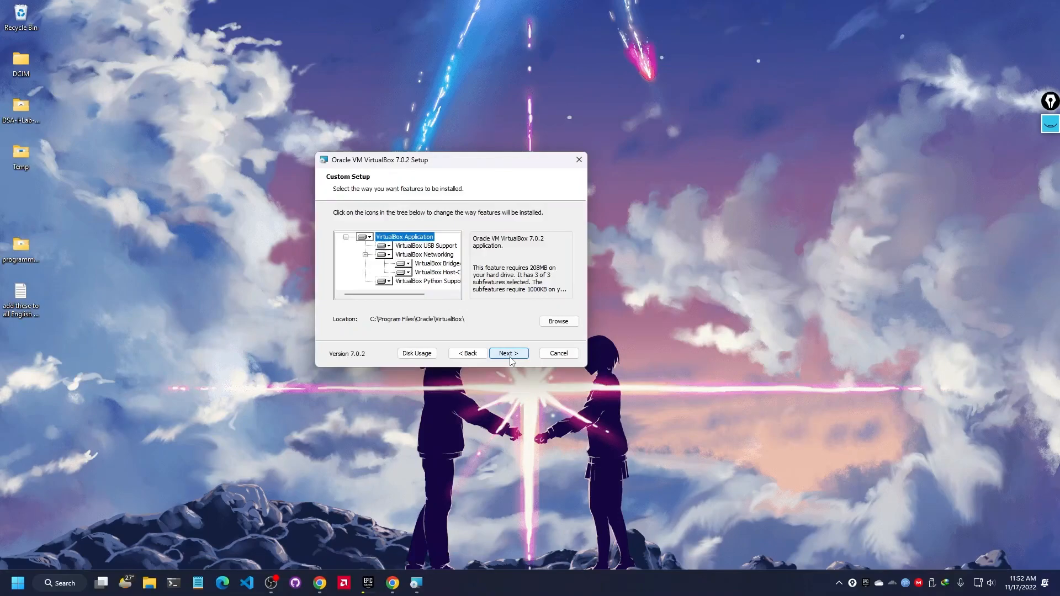
left_click(509, 354)
left_click(509, 354)
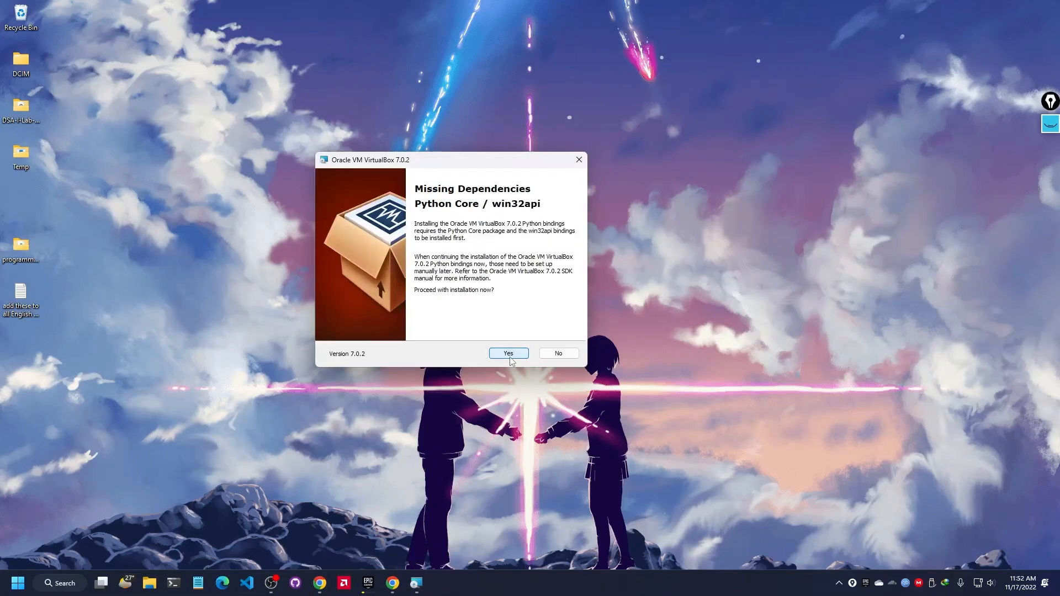
left_click(509, 354)
left_click(509, 353)
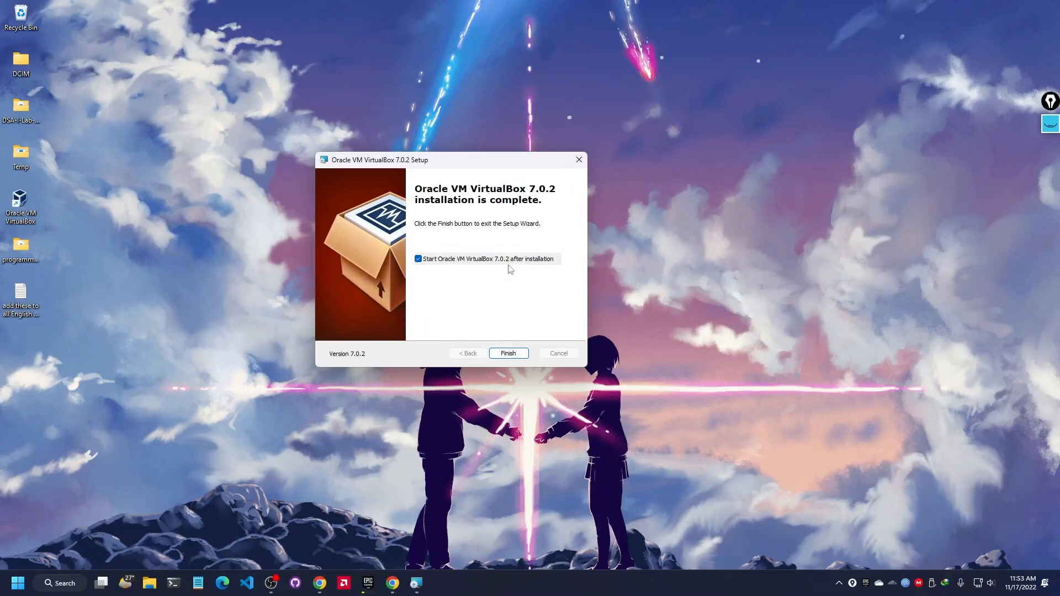
left_click(419, 259)
left_click(503, 352)
Step: Open the downloaded Oracle VM VirtualBox Extension Pack 7.0.2 file, install it in VirtualBox Manager and accept its licence
left_click(398, 575)
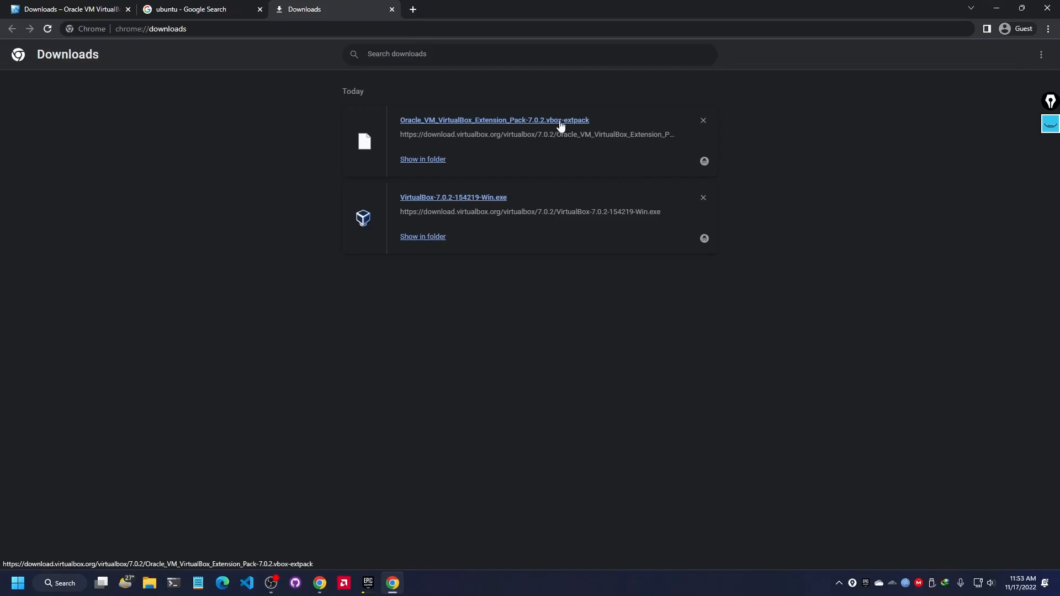
left_click(560, 123)
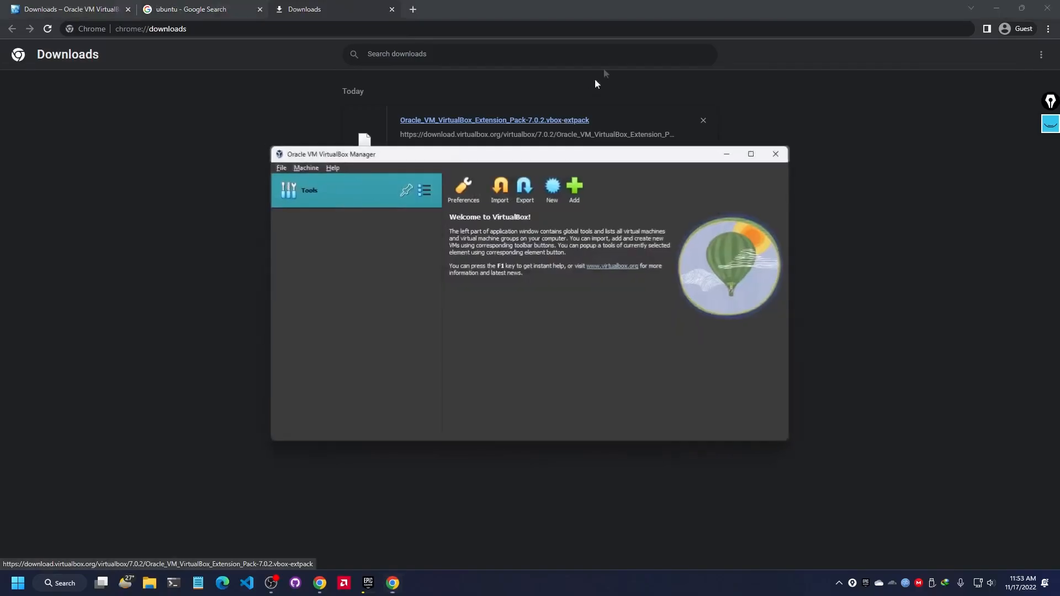
left_click(996, 8)
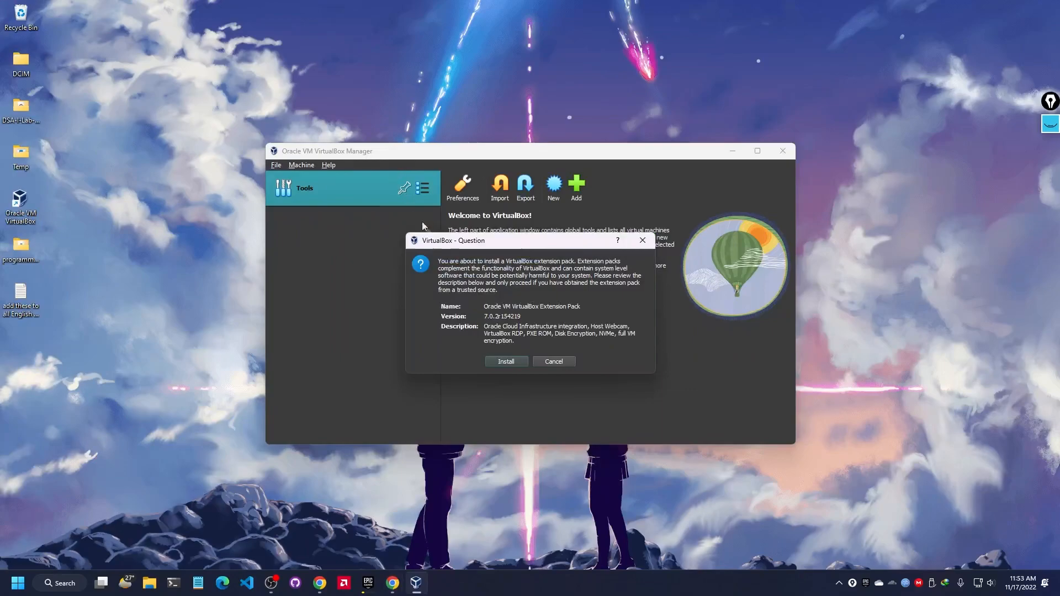
left_click_drag(456, 241, 451, 225)
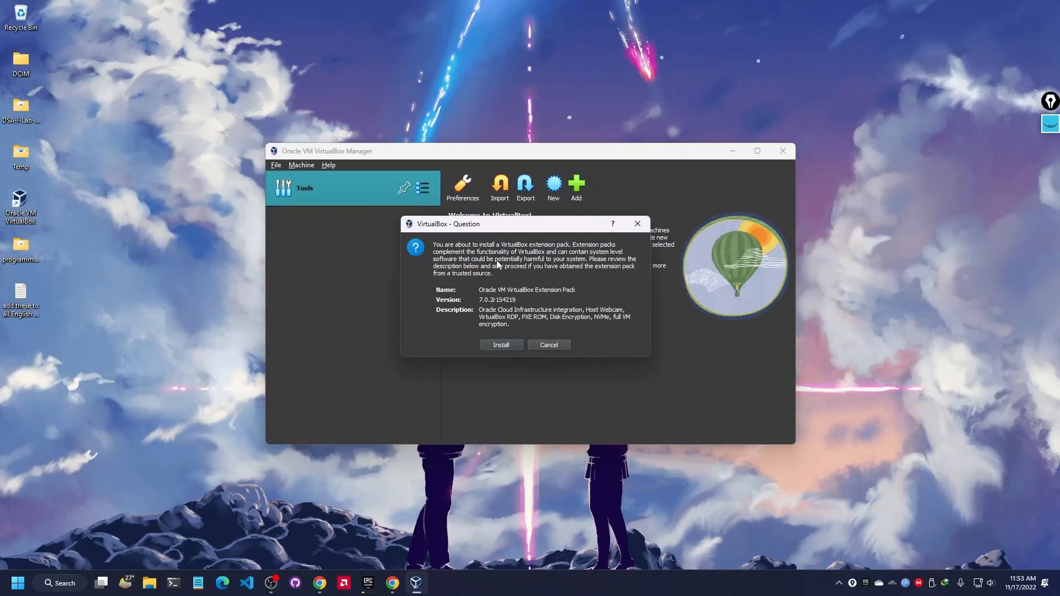
left_click(501, 345)
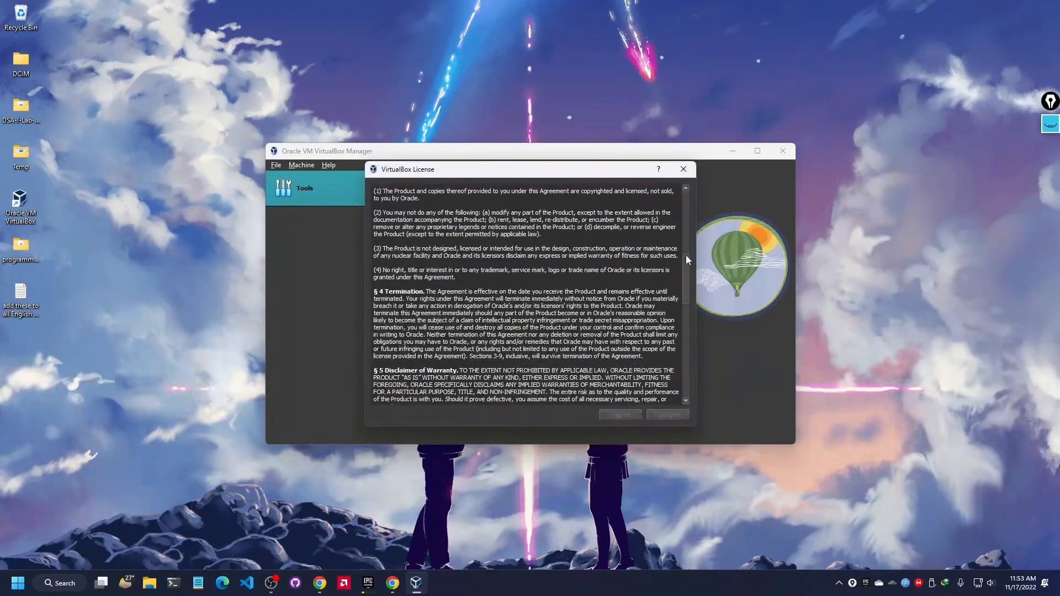
left_click_drag(688, 266, 684, 380)
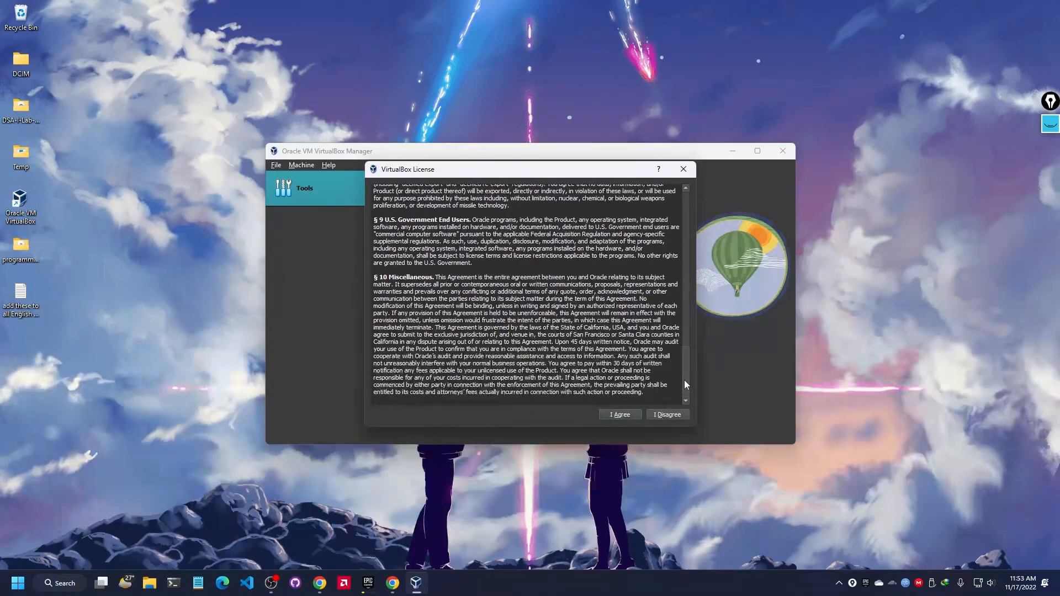
left_click(607, 413)
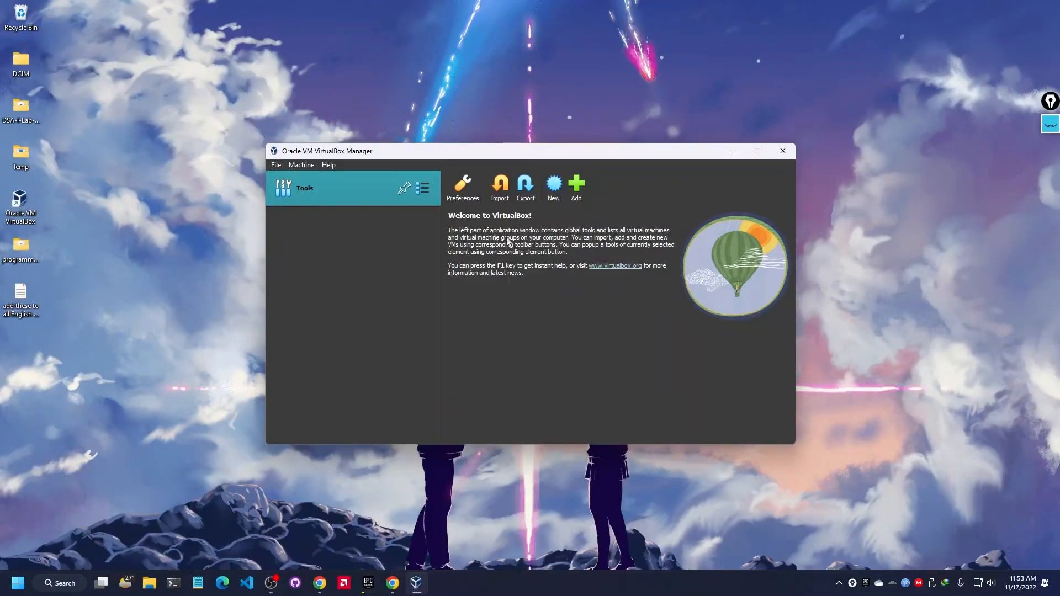
left_click_drag(353, 157, 405, 101)
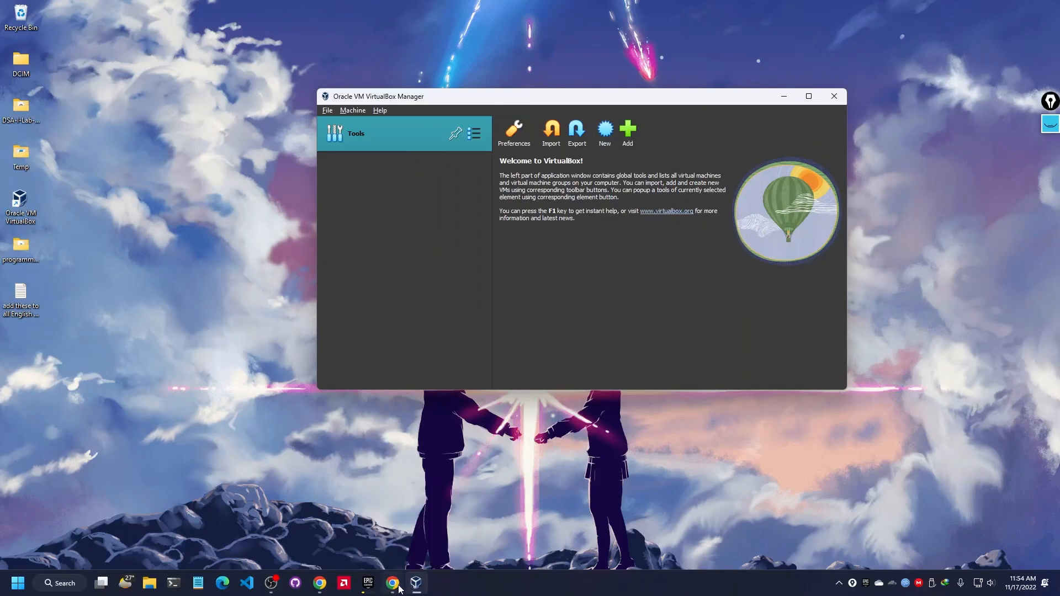
Step: Open the Ubuntu website from the browser's search results, accept its cookies and start downloading Ubuntu Desktop 22.04 LTS
left_click(424, 583)
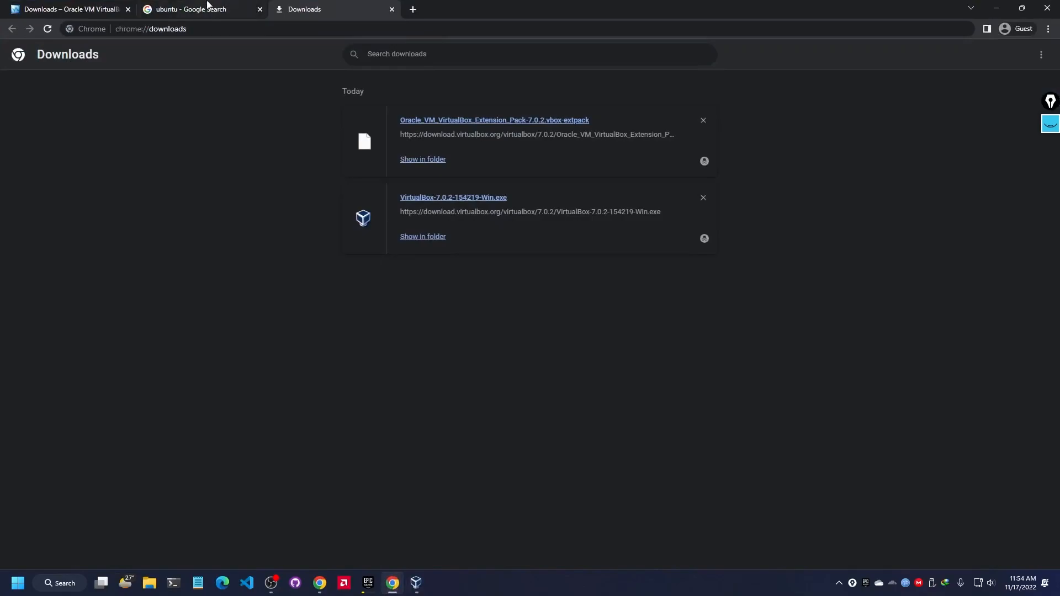
left_click(208, 8)
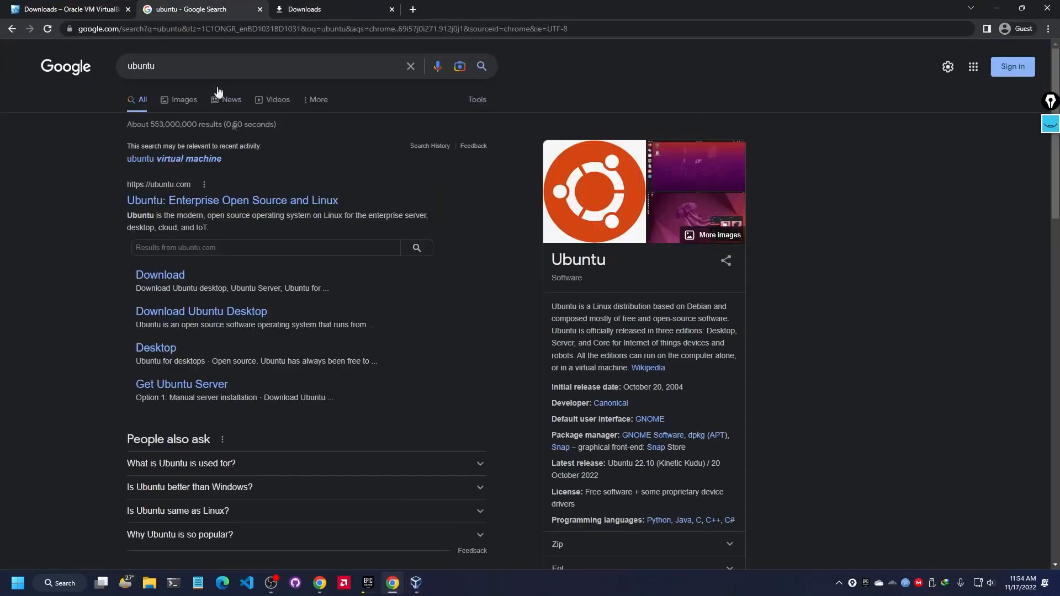
left_click(193, 203)
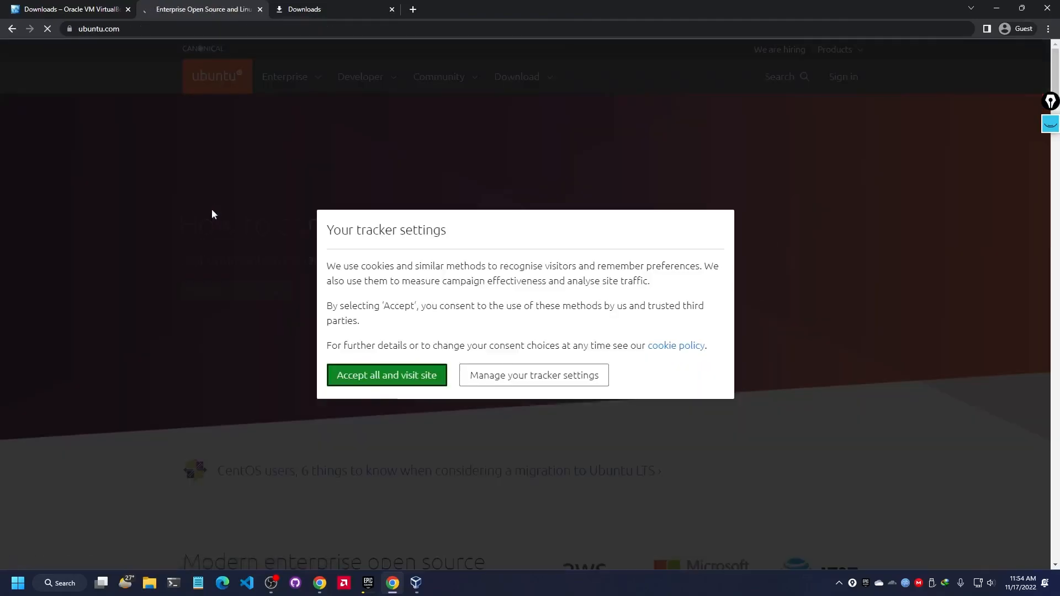
left_click(427, 375)
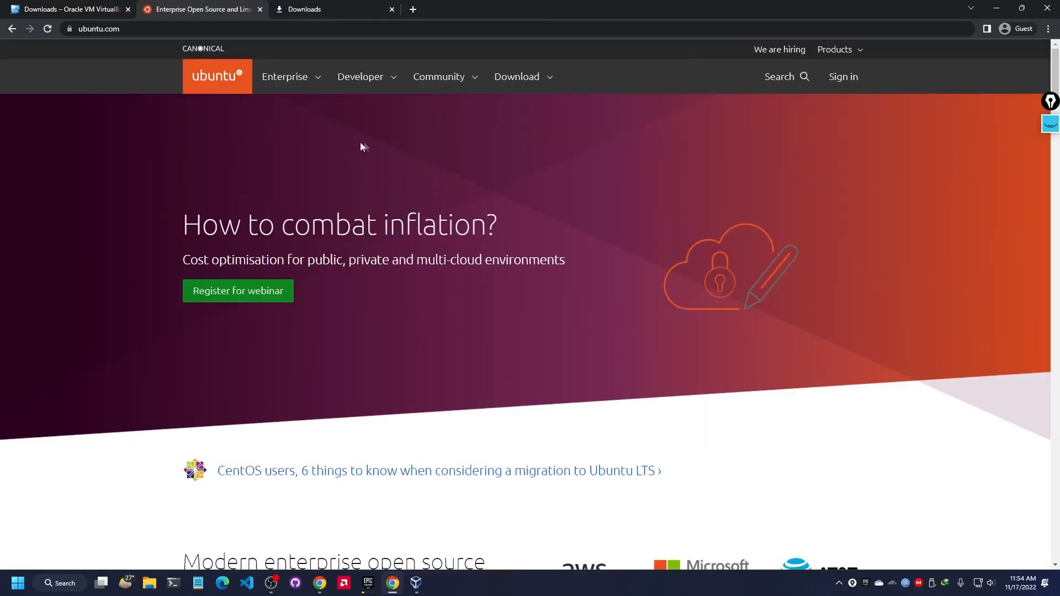
left_click(539, 83)
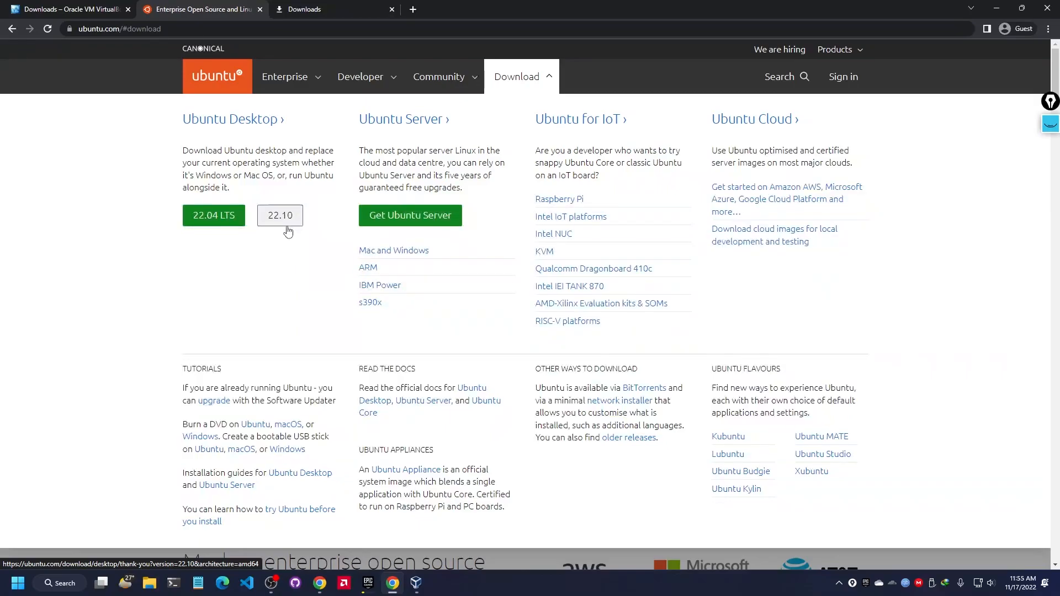
left_click(212, 217)
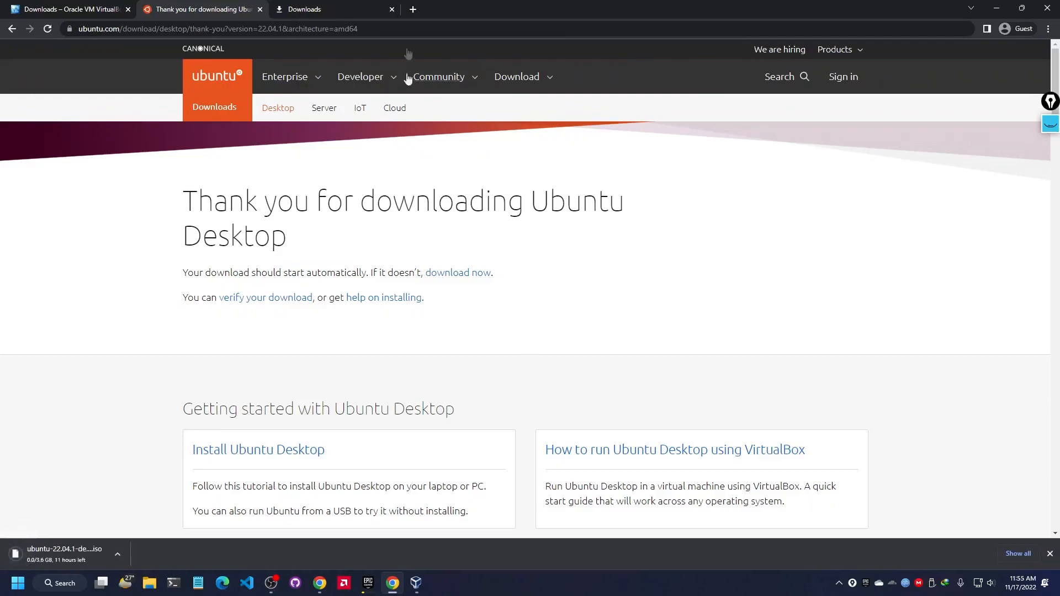
Step: Cancel the Ubuntu 22.04.1 desktop ISO download and close the browser
left_click(342, 9)
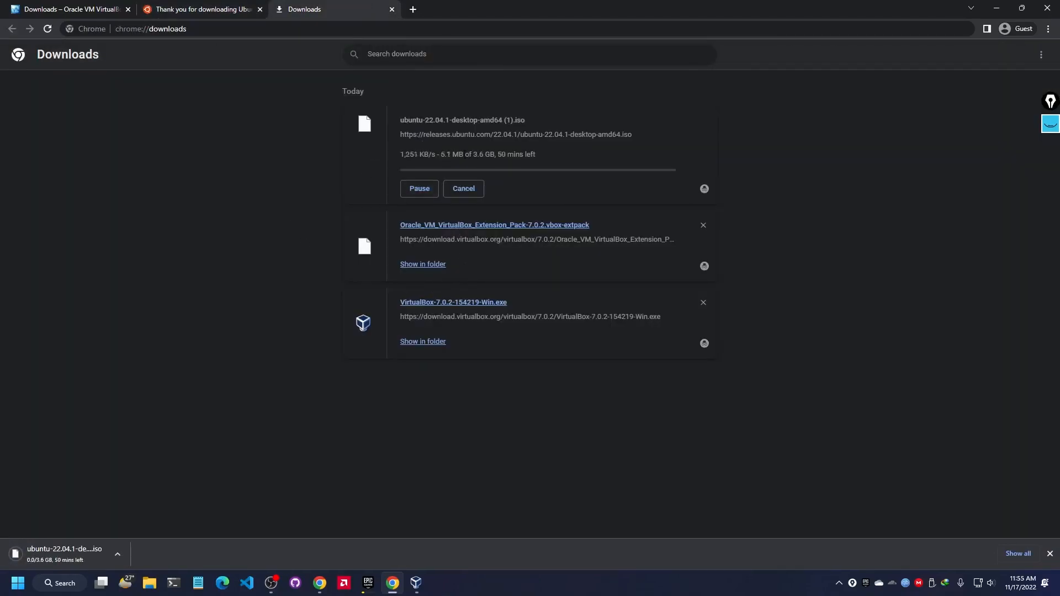
left_click(462, 193)
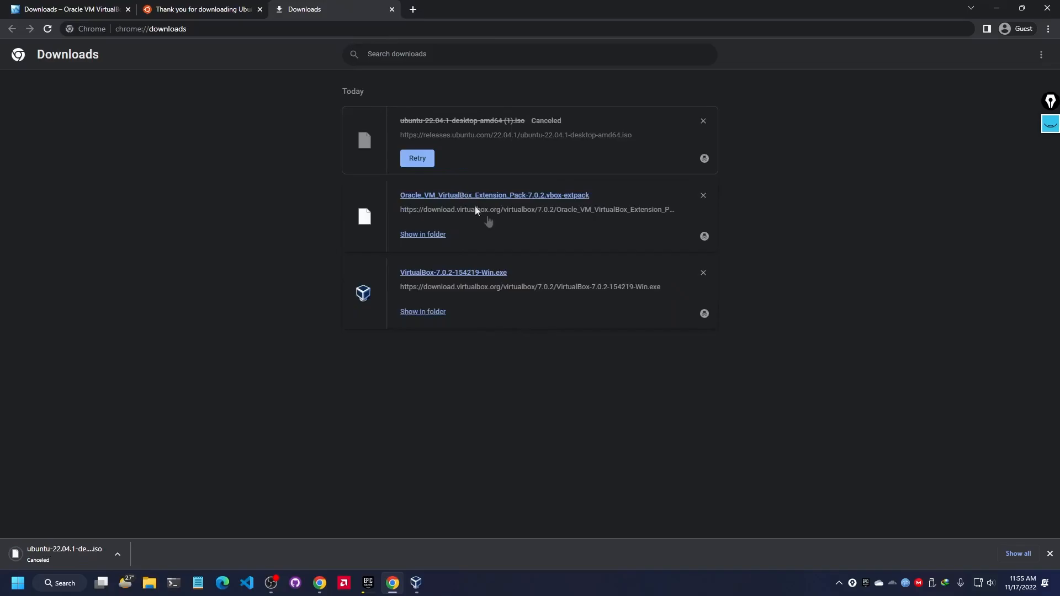
left_click(1047, 8)
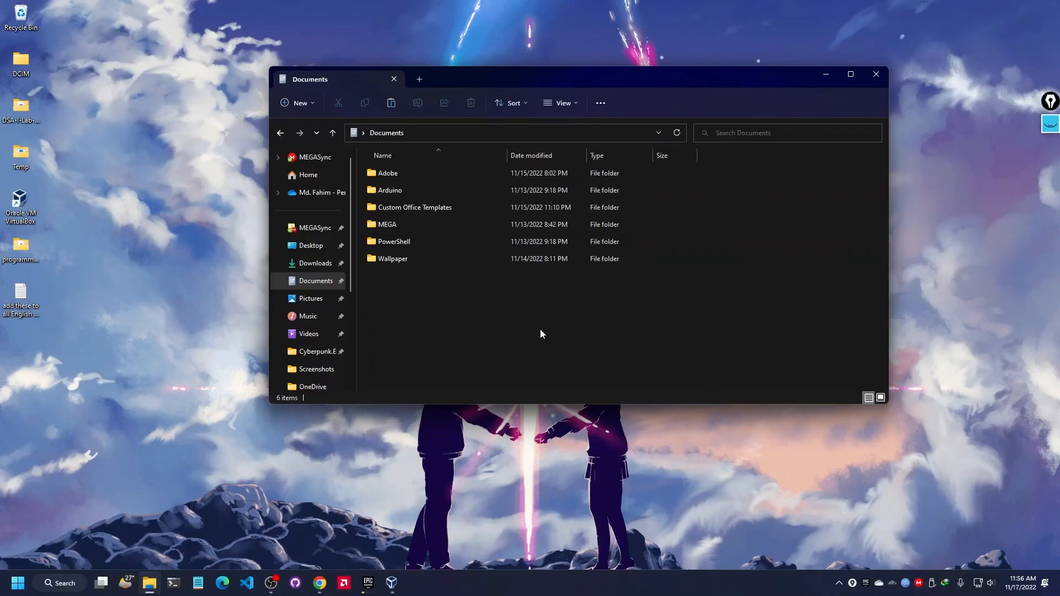
Step: Create a folder named LinuxVIrtualBox_Ubuntu inside the Documents folder
scroll(333, 334, "down", 5)
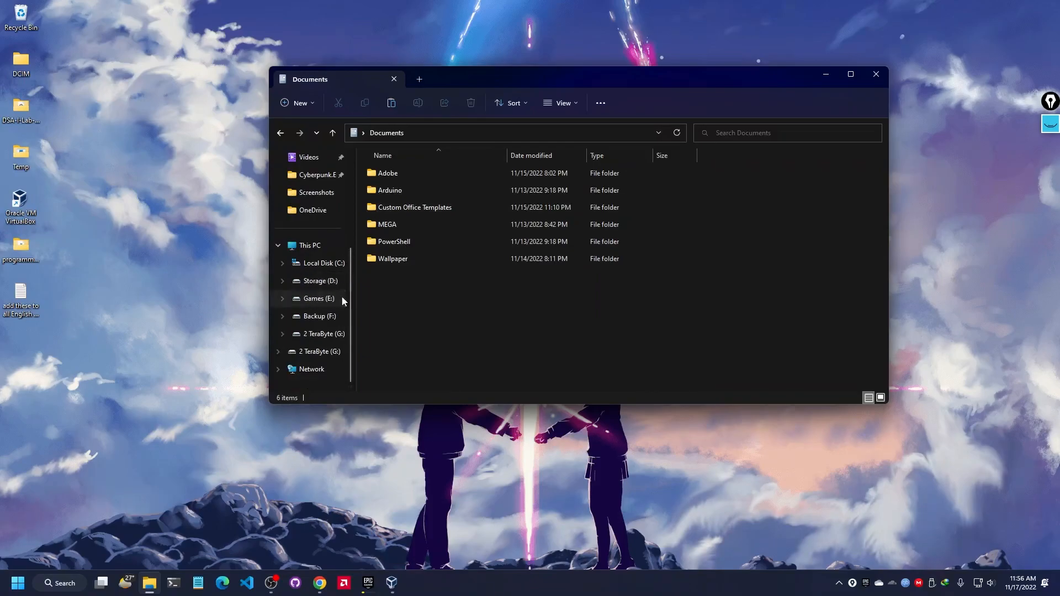
scroll(338, 298, "up", 3)
scroll(337, 298, "up", 1)
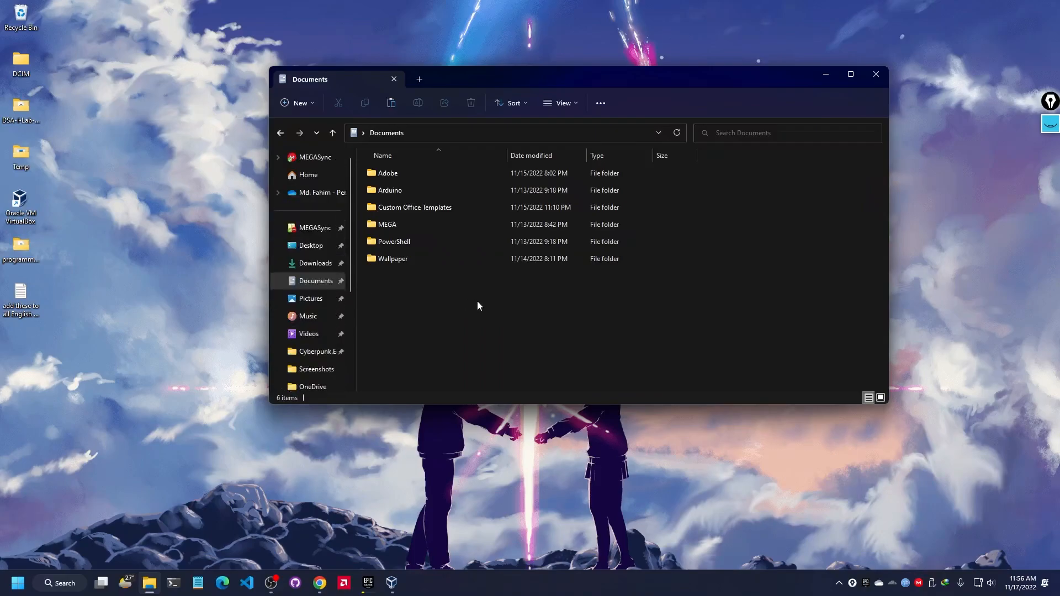
key("ctrl+shift+n")
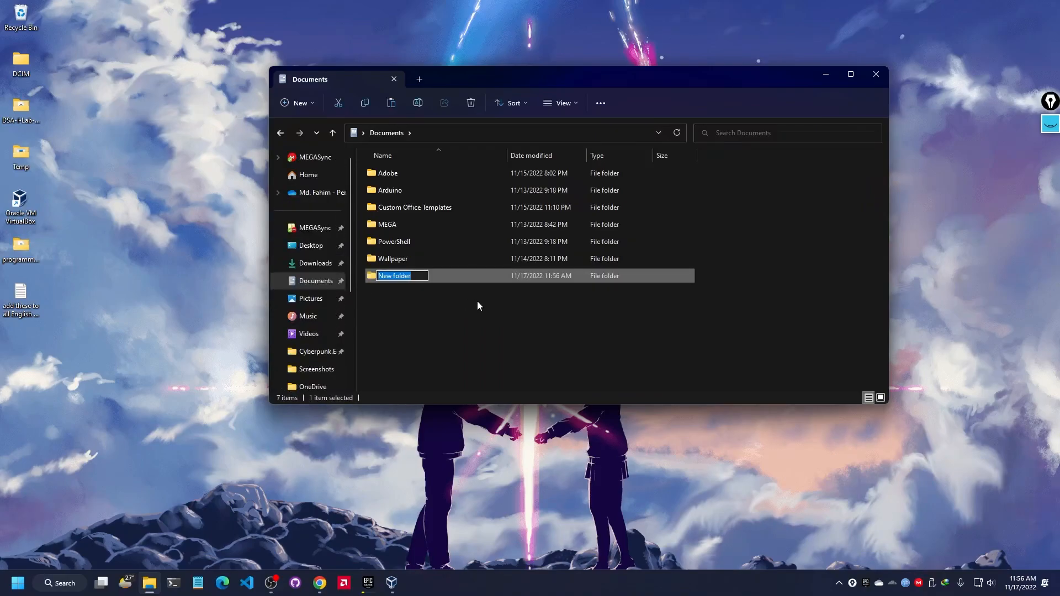
type("LinuxVIrtualBox_Ubuntu")
key("Return")
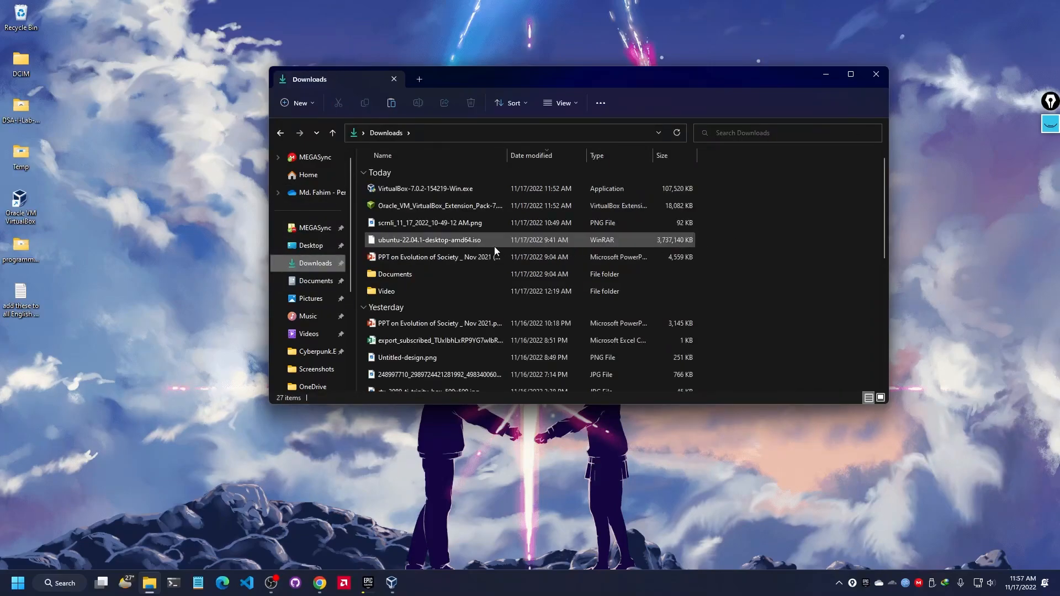
Step: Launch Oracle VM VirtualBox from the desktop and begin a new virtual machine named Ubuntu
mouse_move(481, 242)
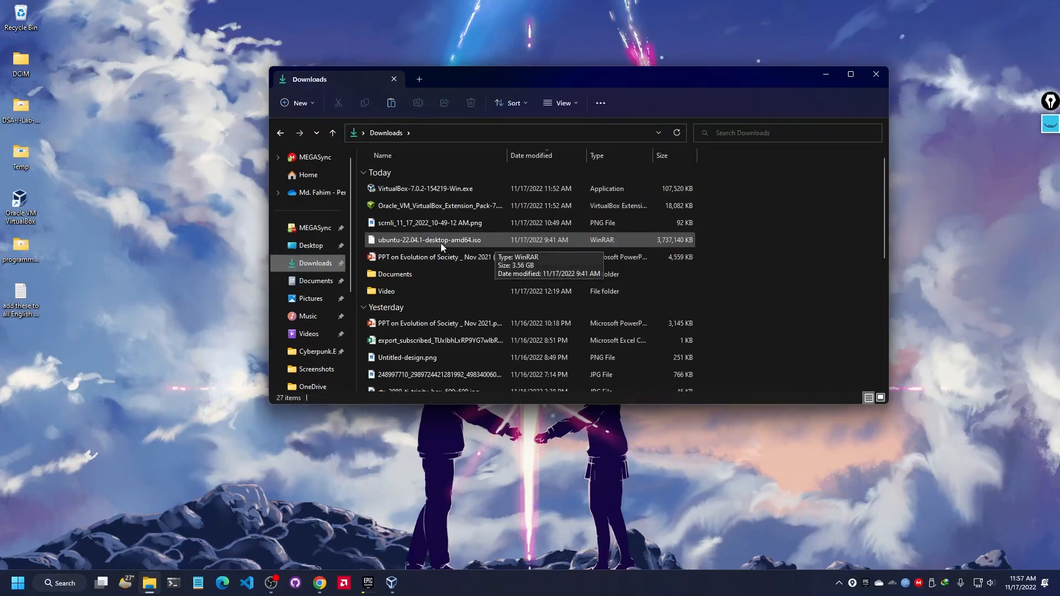
left_click(25, 202)
double_click(25, 201)
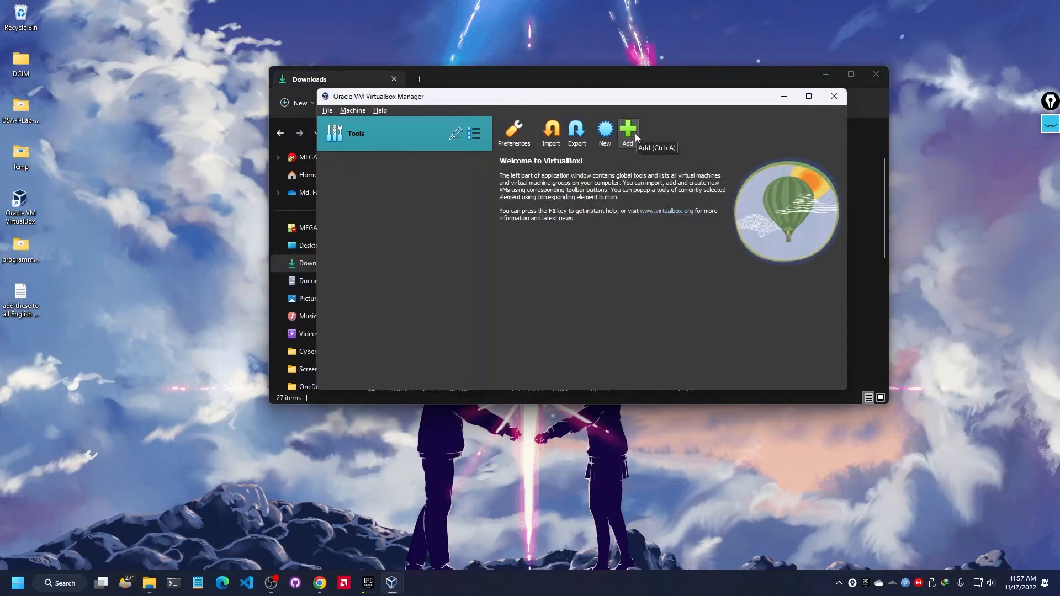
left_click(606, 132)
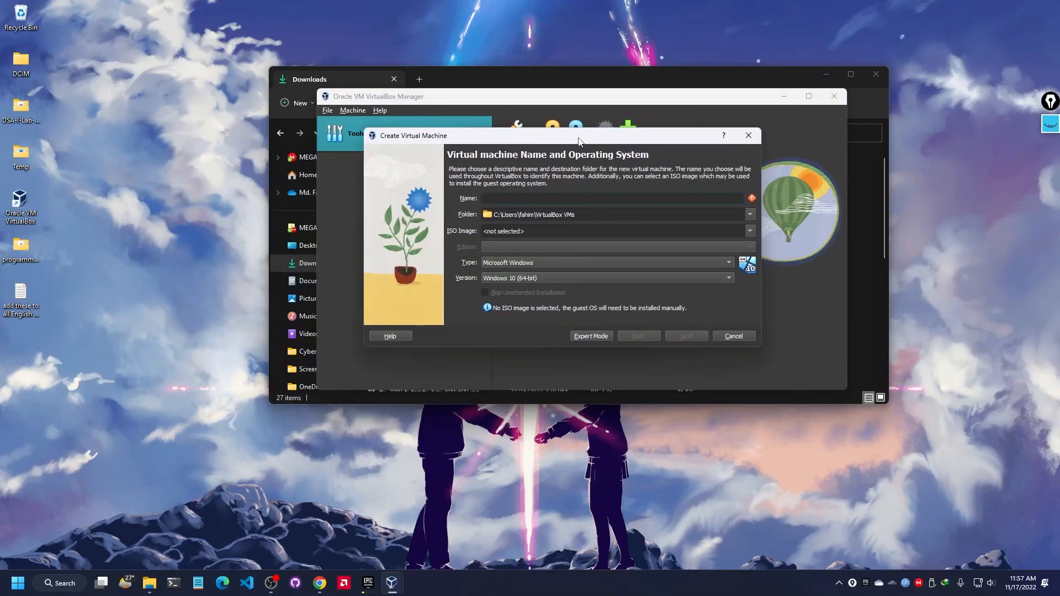
type("Ubuntu")
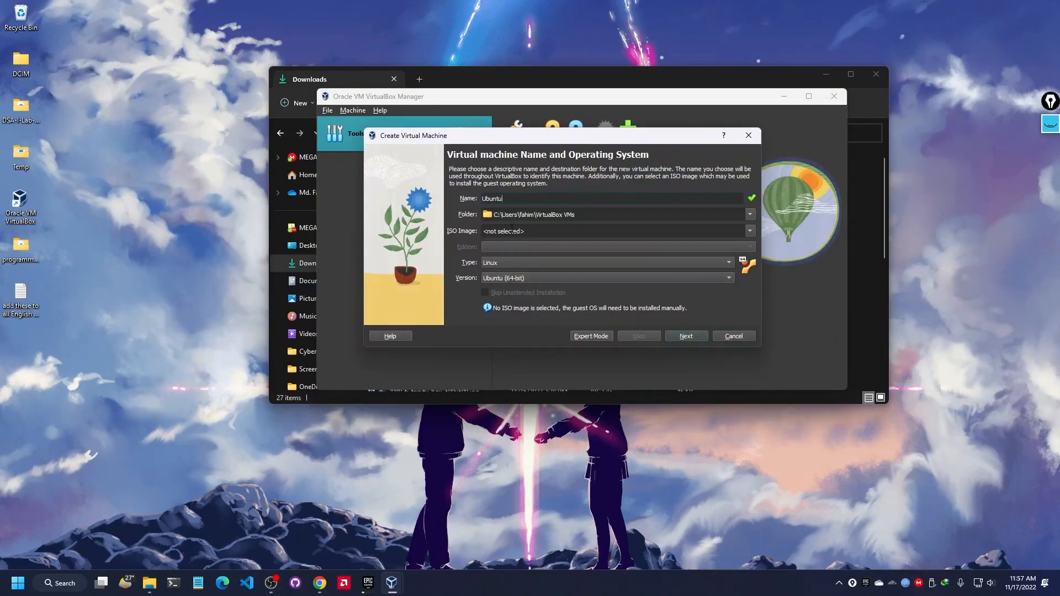
Step: Choose ubuntu-22.04.1-desktop-amd64.iso from the Downloads folder as the virtual machine's ISO image
left_click(752, 231)
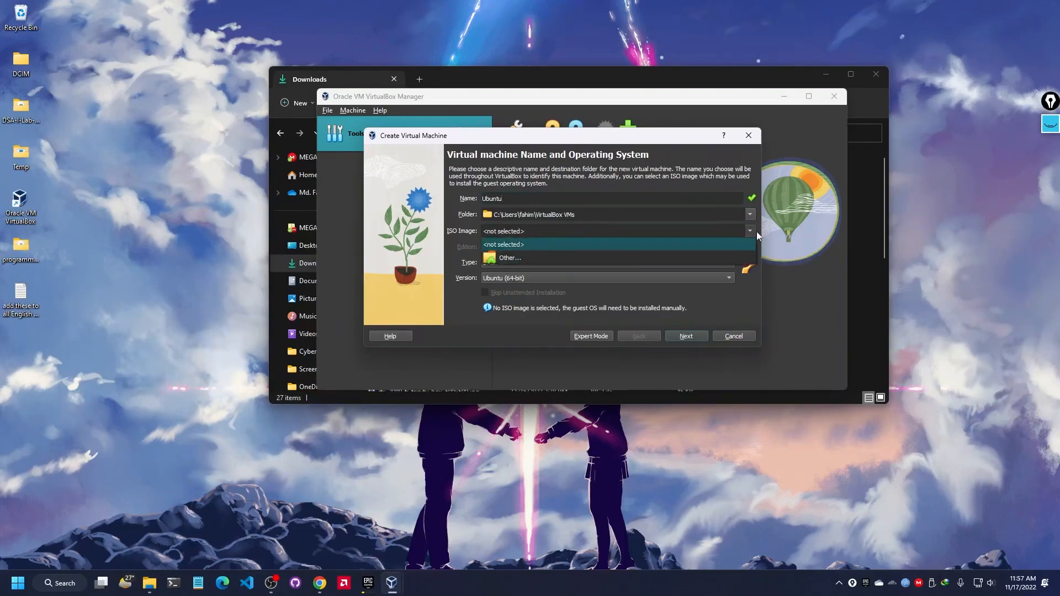
left_click(519, 257)
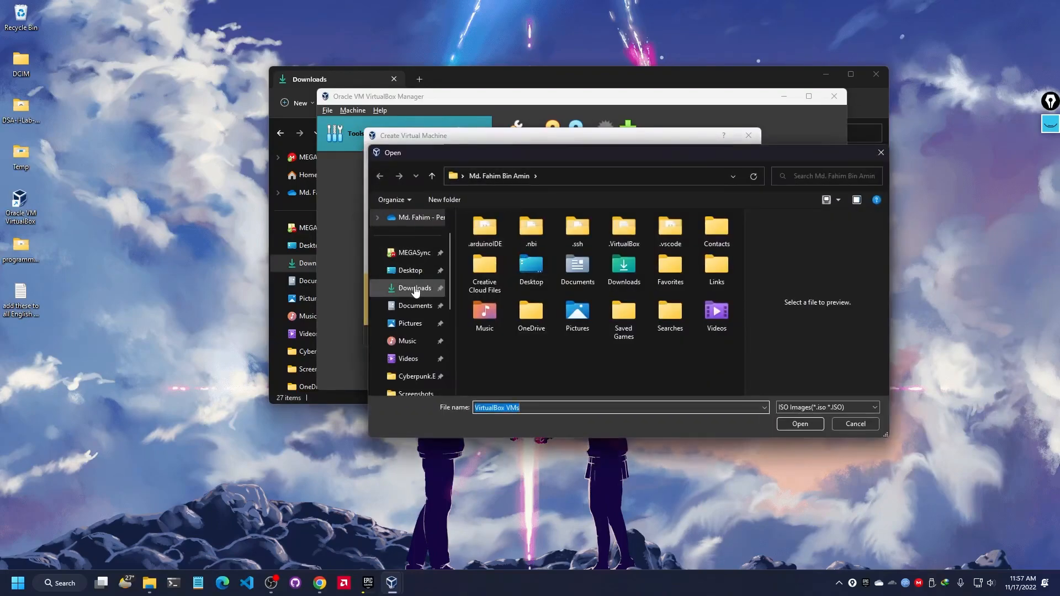
left_click(415, 289)
left_click(552, 248)
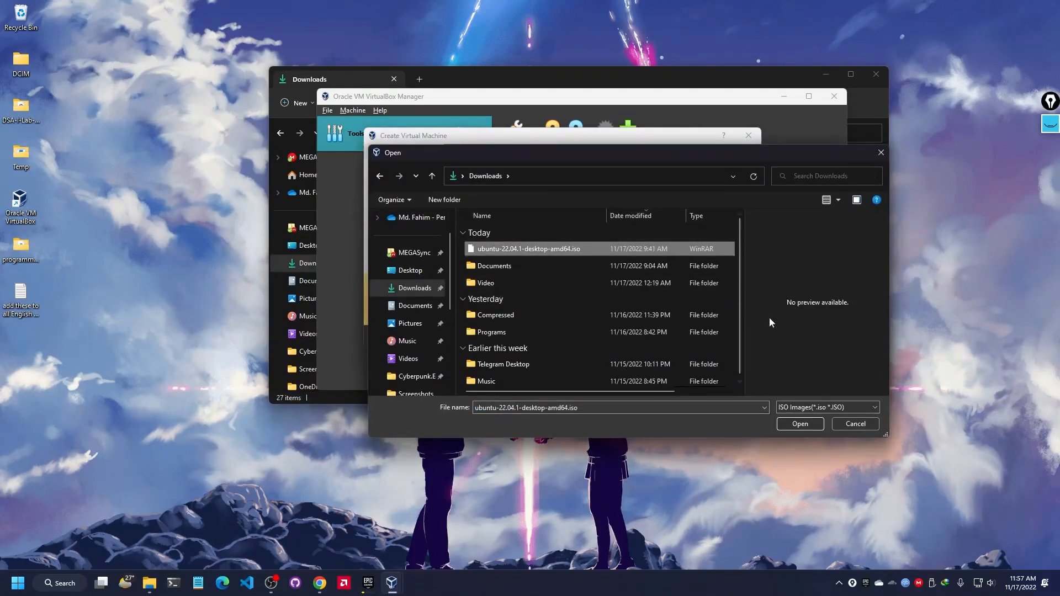
left_click(789, 426)
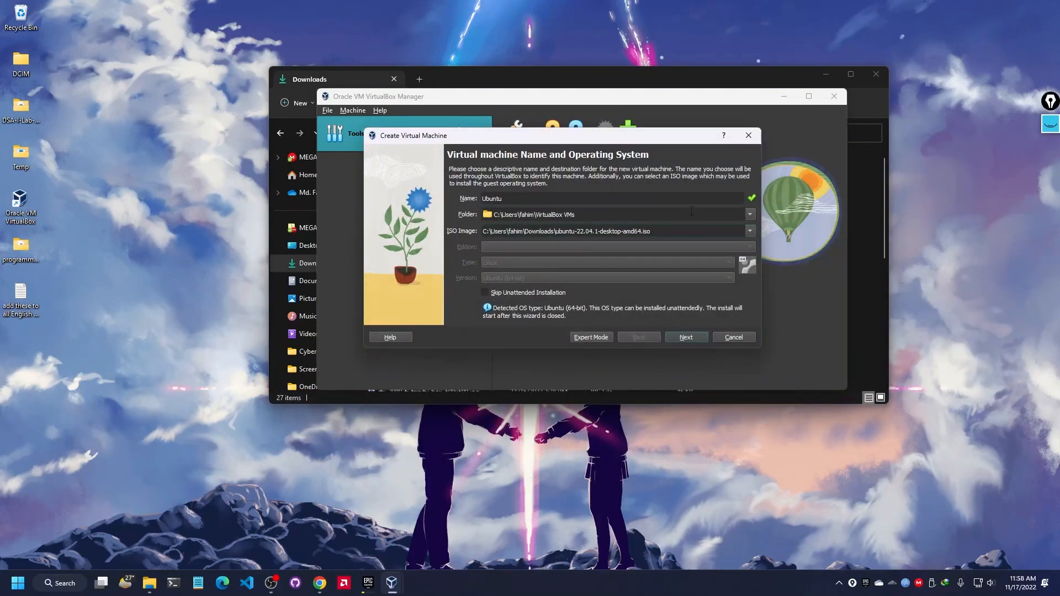
Step: Set the virtual machine's destination folder to LinuxVIrtualBox_Ubuntu in Documents
left_click(750, 216)
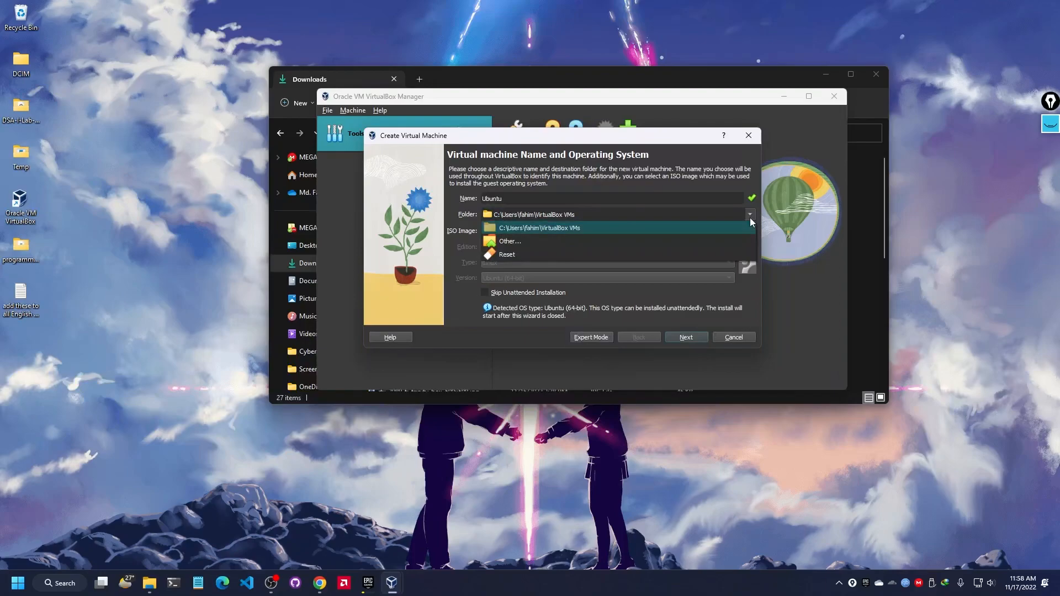
left_click(523, 241)
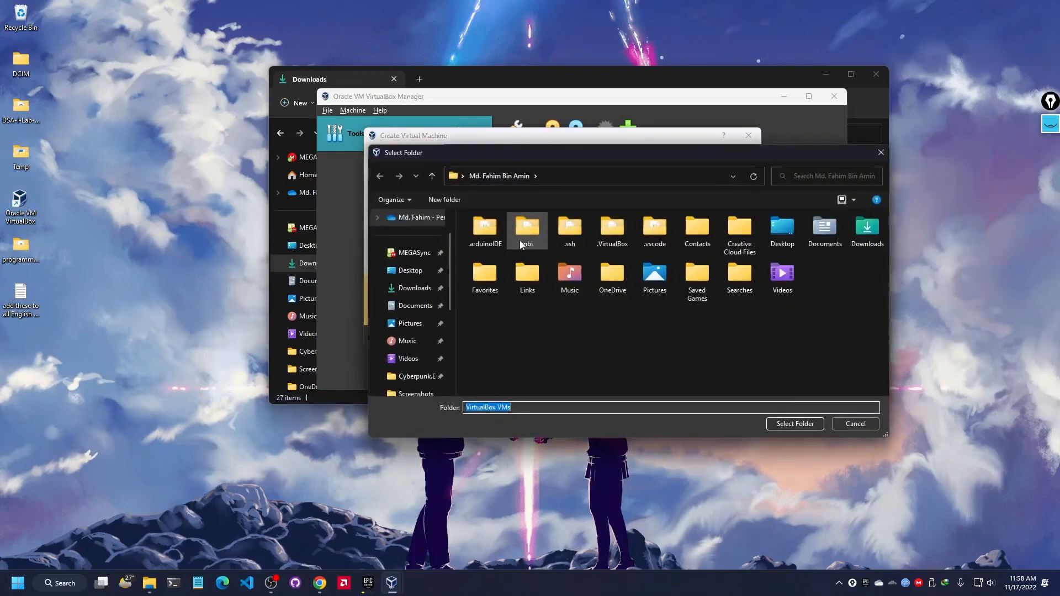
left_click(415, 305)
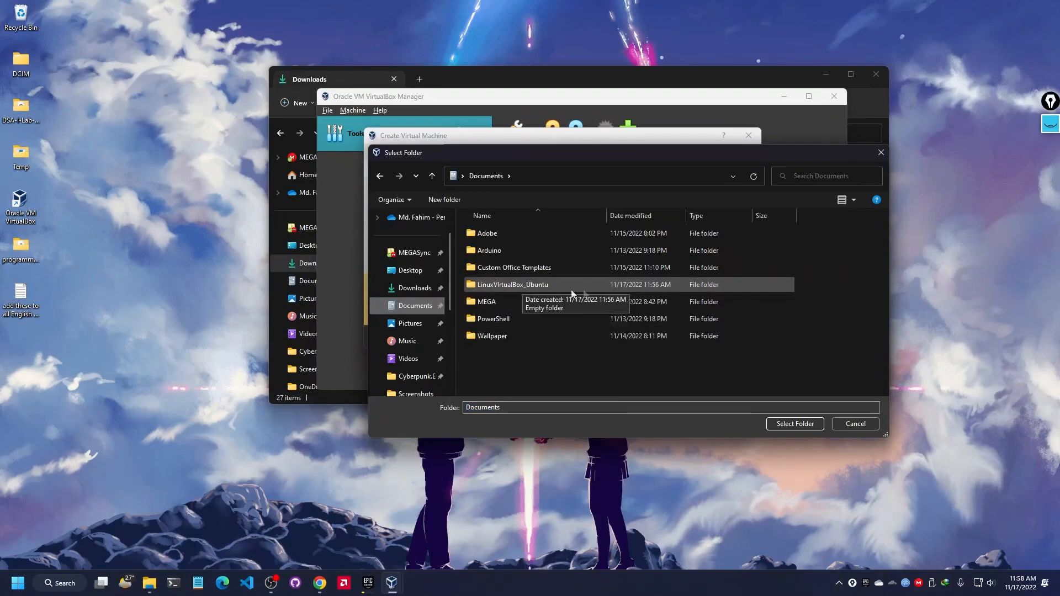
double_click(548, 286)
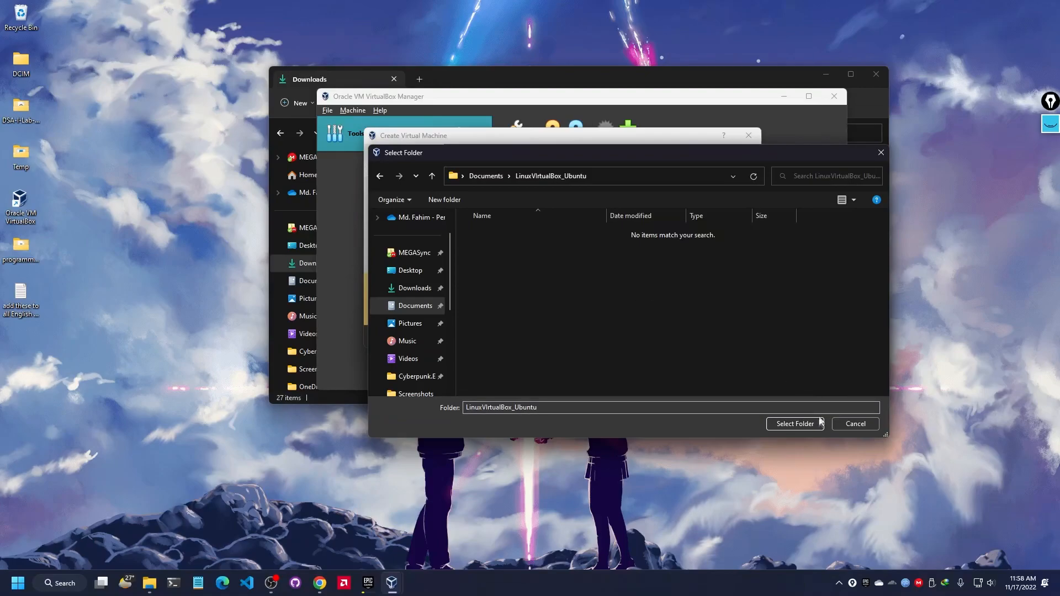
left_click(799, 427)
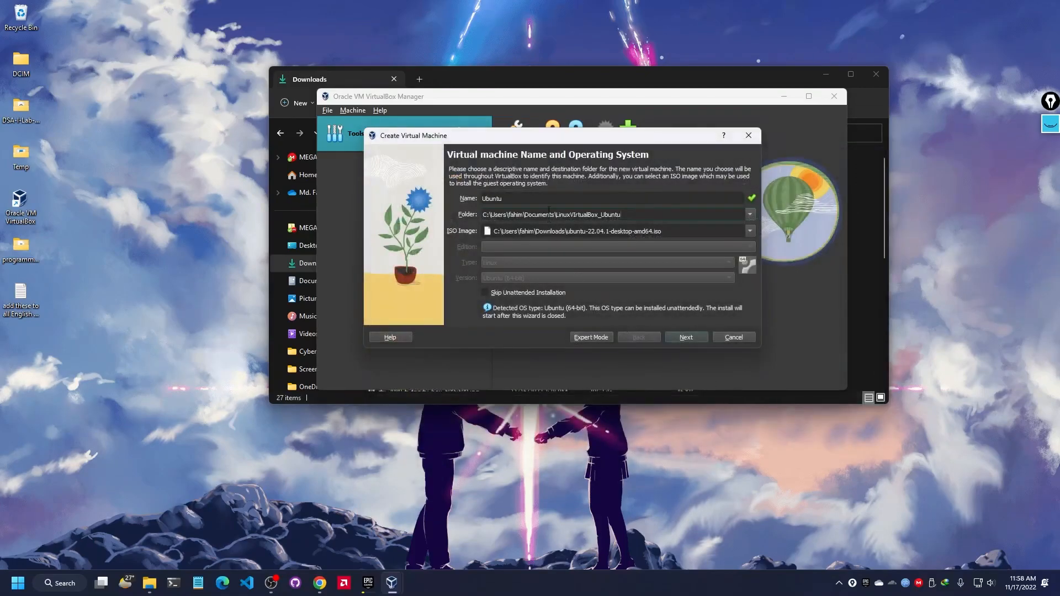
Step: Try the creation wizard with Skip Unattended Installation enabled, and turn the option off again
left_click(690, 333)
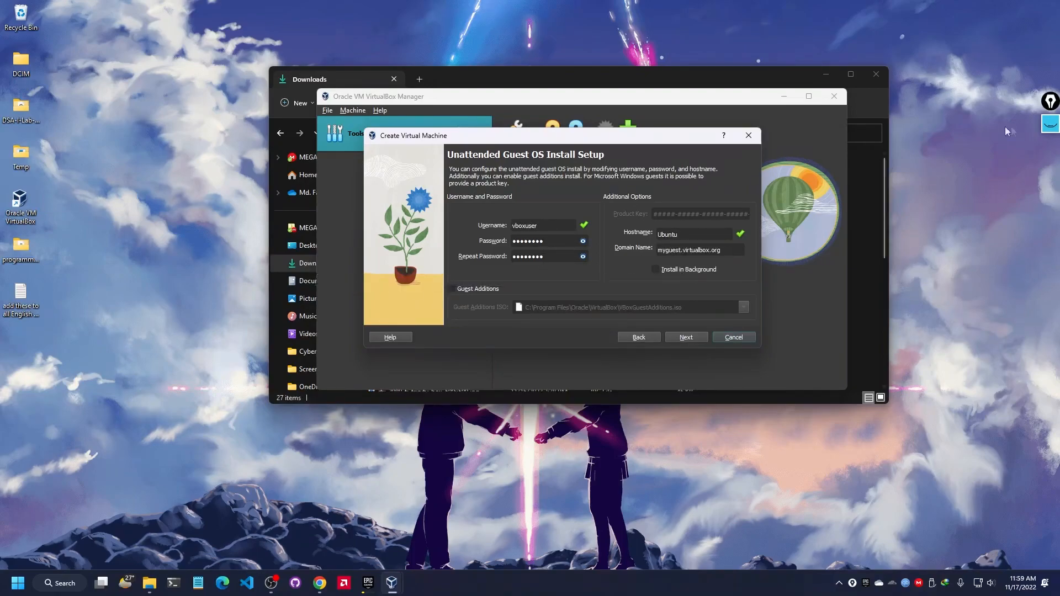
left_click(628, 338)
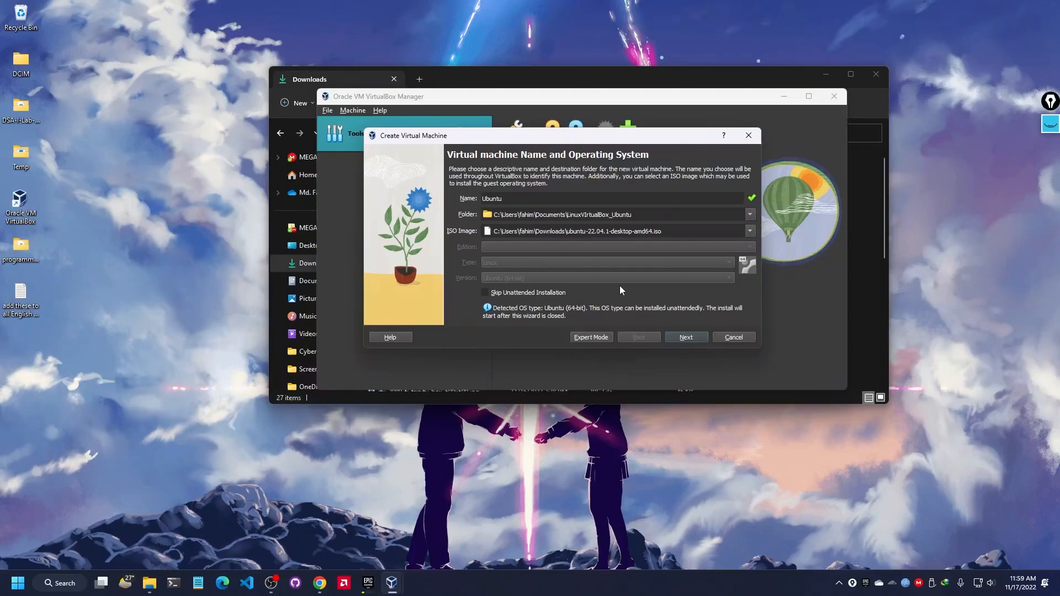
left_click(487, 294)
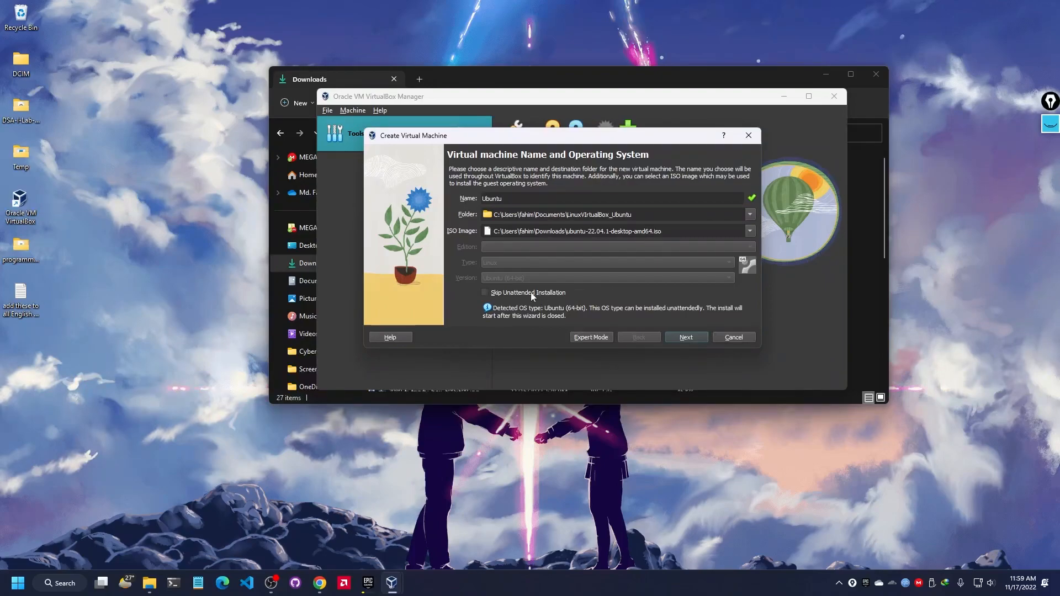
left_click(686, 337)
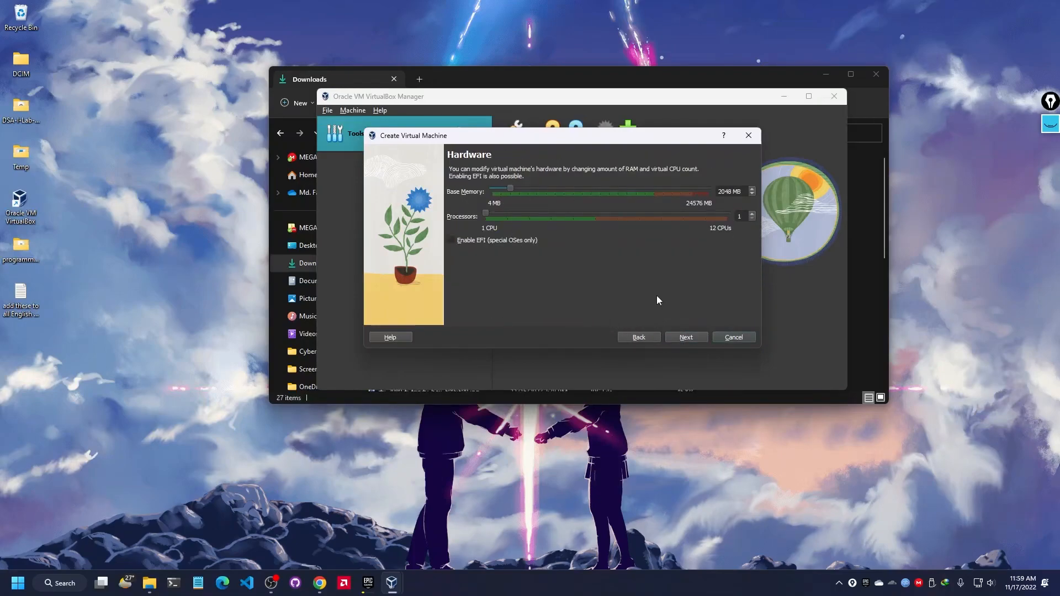
left_click(639, 337)
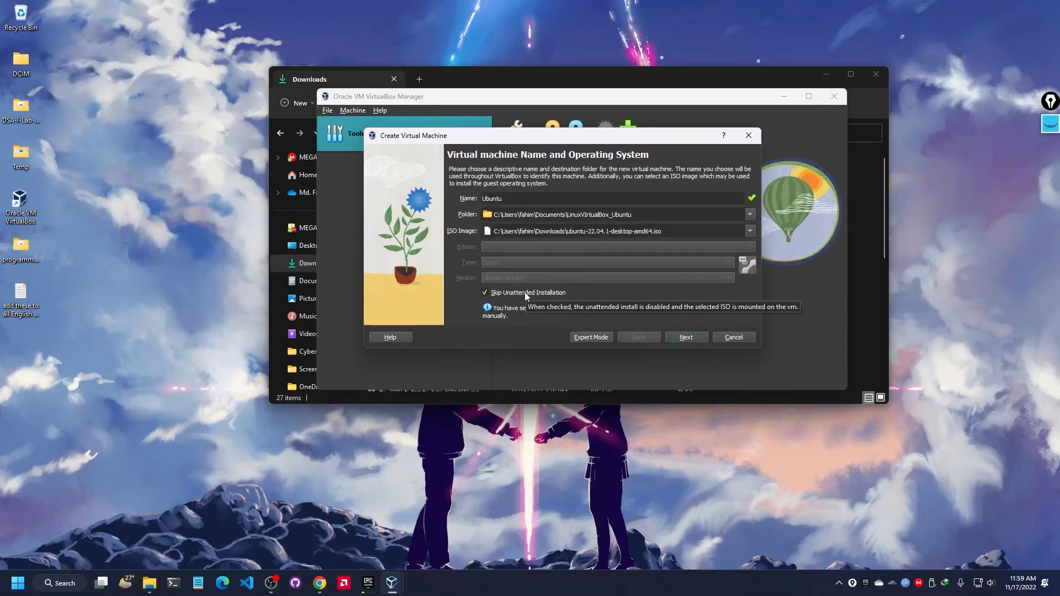
left_click(525, 293)
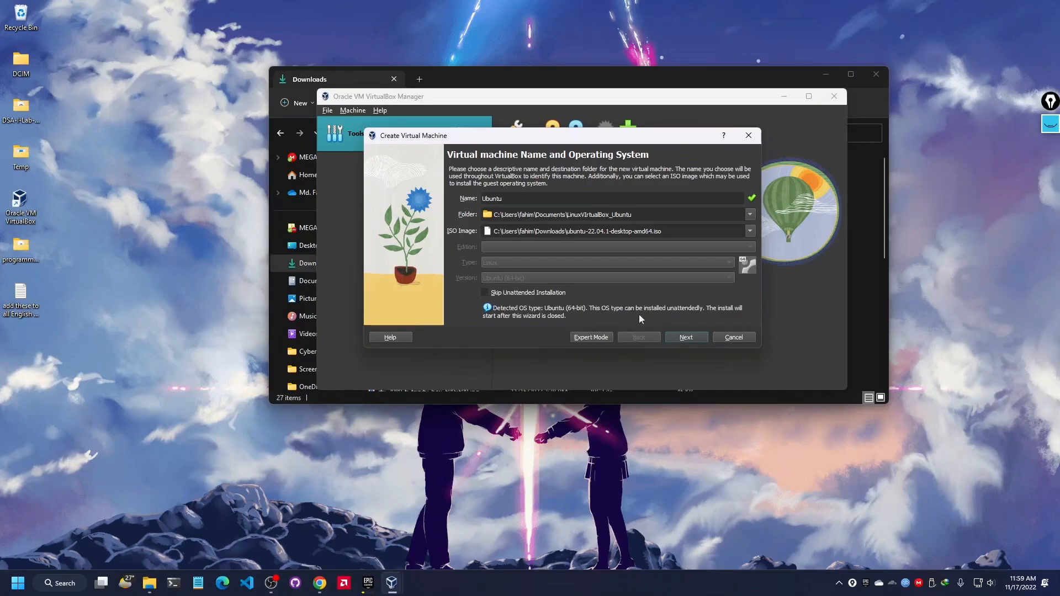
Step: Enter the guest's username and matching passwords in the unattended install setup, keep the default hostname and domain, and enable Guest Additions
left_click(681, 339)
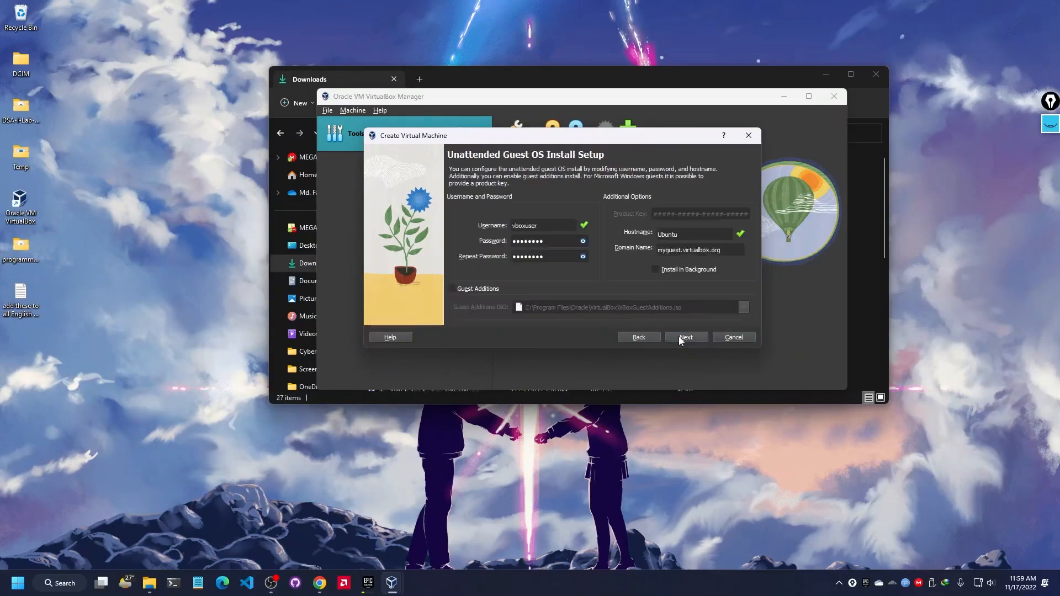
double_click(547, 225)
type("fahim")
key("Tab")
type("1")
key("Tab")
type("1")
double_click(687, 234)
key("Tab")
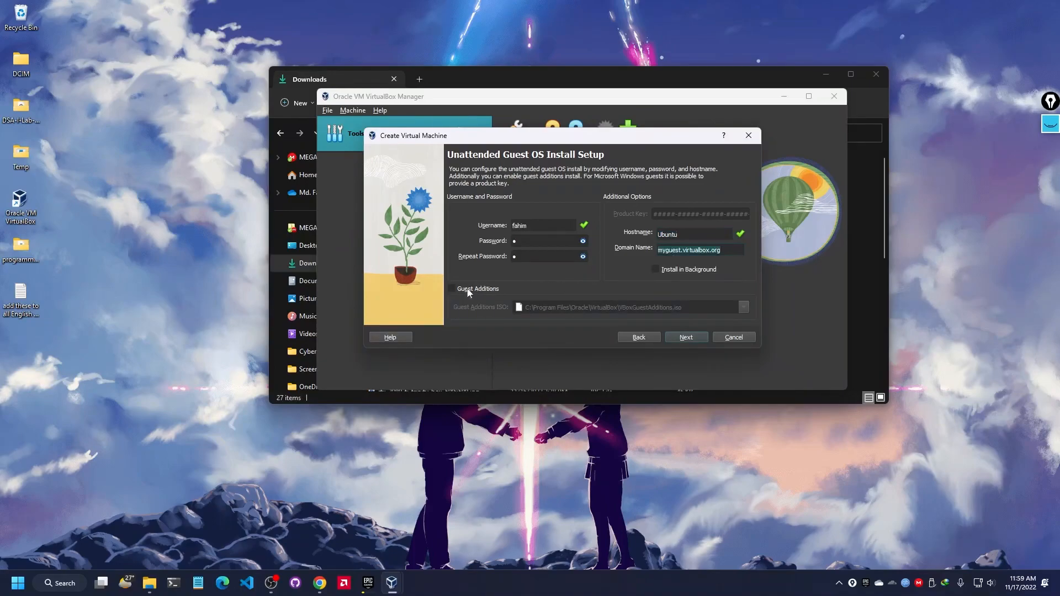
left_click(450, 289)
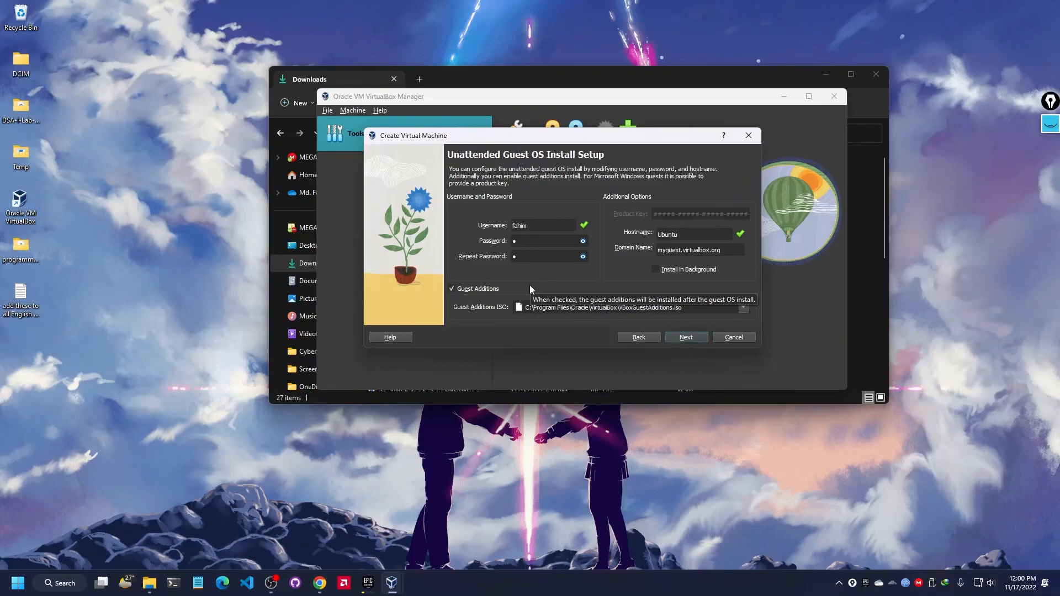
Step: Set the virtual machine's hardware to 4096 MB of base memory and 2 processors
left_click(684, 342)
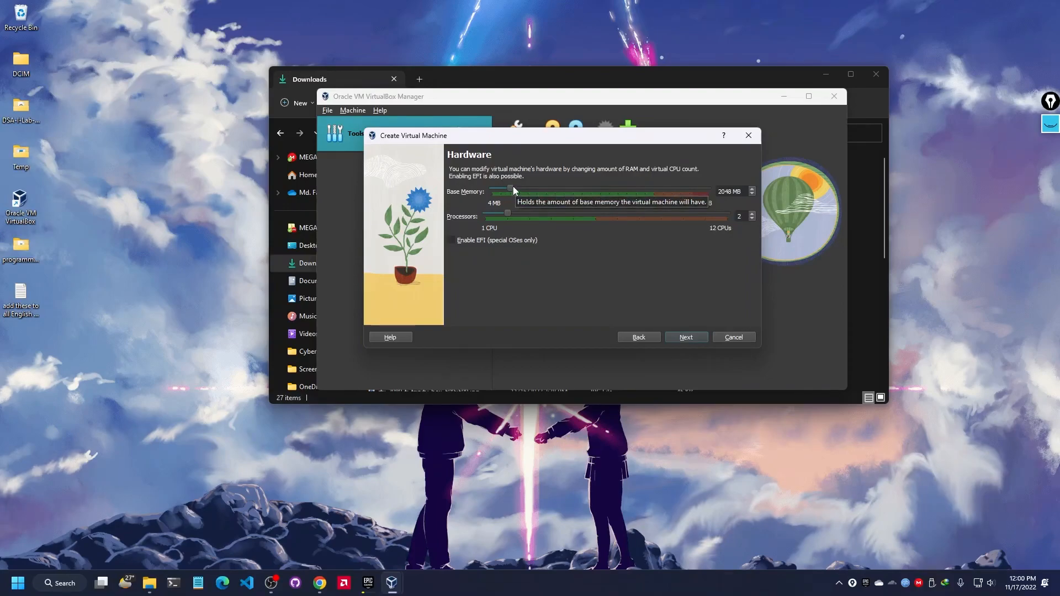
left_click_drag(509, 187, 529, 187)
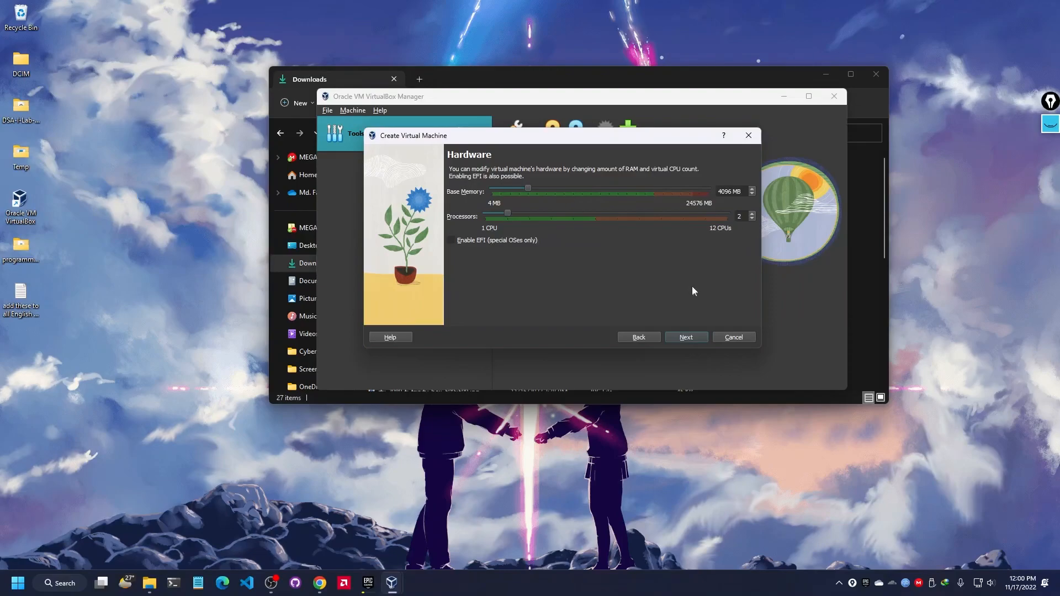
left_click(690, 336)
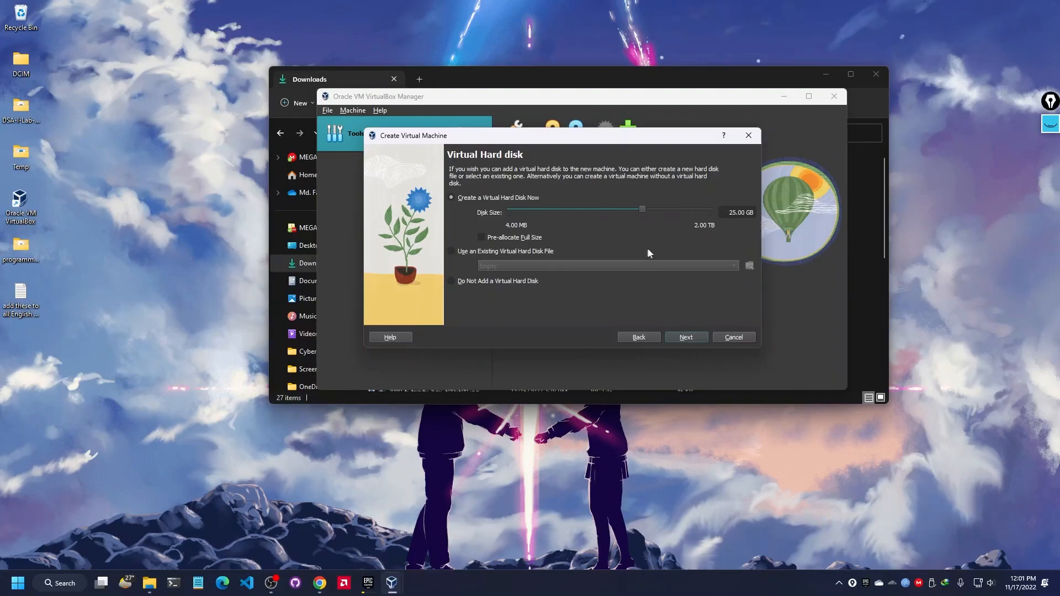
Step: Accept the new 25 GB virtual hard disk, review the configuration summary and create the Ubuntu virtual machine
left_click(689, 339)
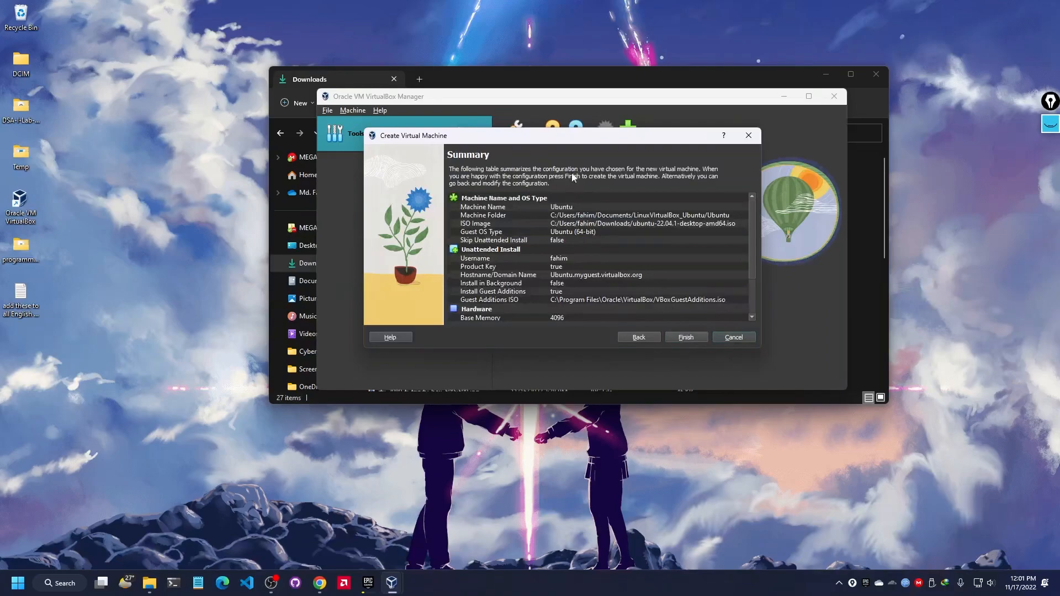
scroll(655, 291, "down", 2)
left_click(695, 337)
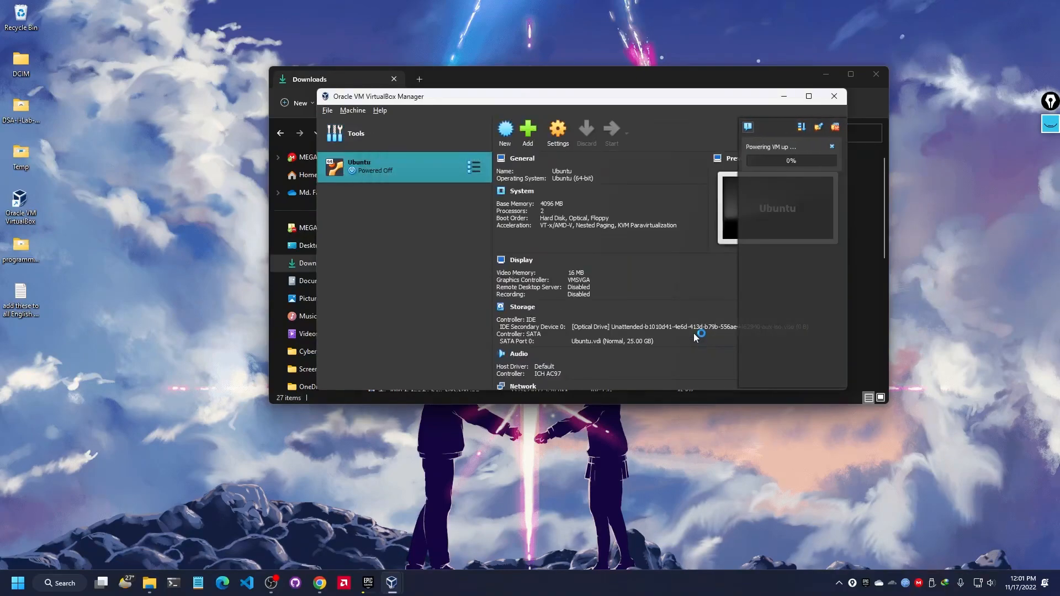
Step: Minimise the Downloads window and maximise the VirtualBox Manager and running Ubuntu machine windows
left_click(821, 74)
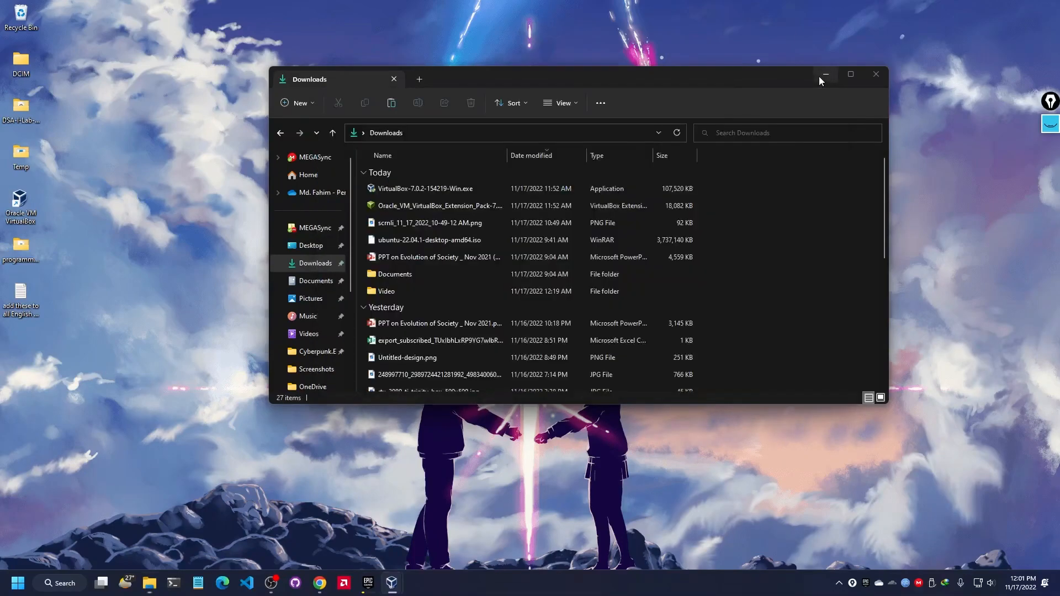
left_click(808, 97)
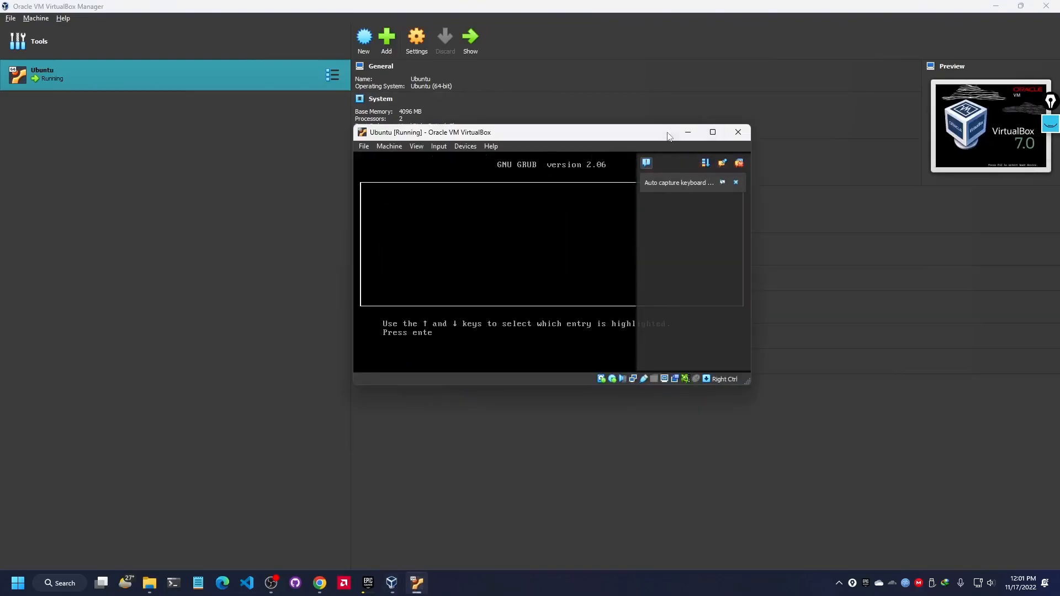
left_click(713, 132)
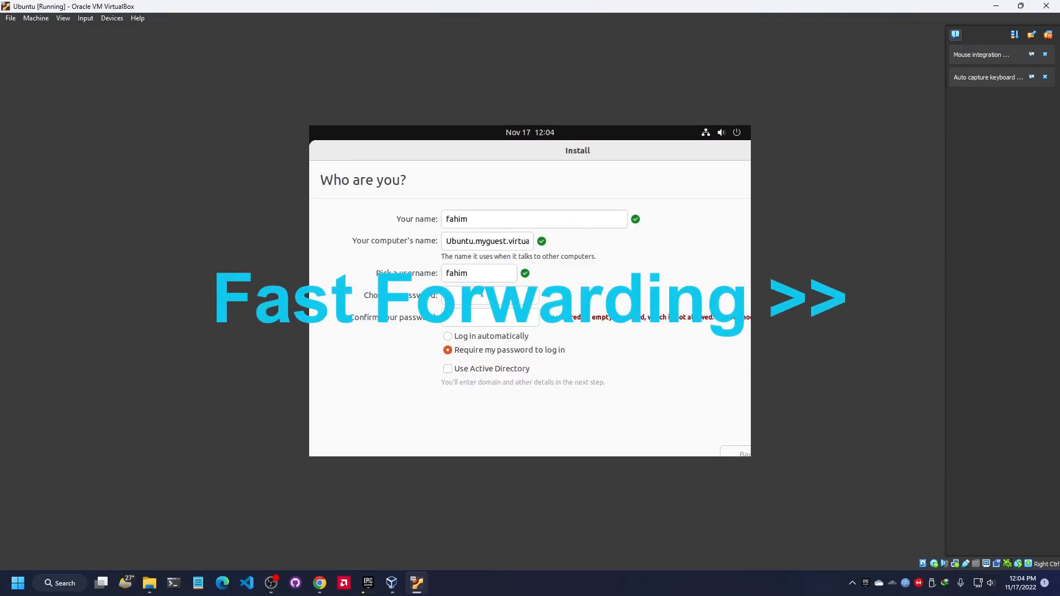
Step: Enter and confirm the account password on the Ubuntu installer's "Who are you?" page and continue the installation
left_click(493, 301)
type("1")
key("Tab")
type("1")
left_click(711, 451)
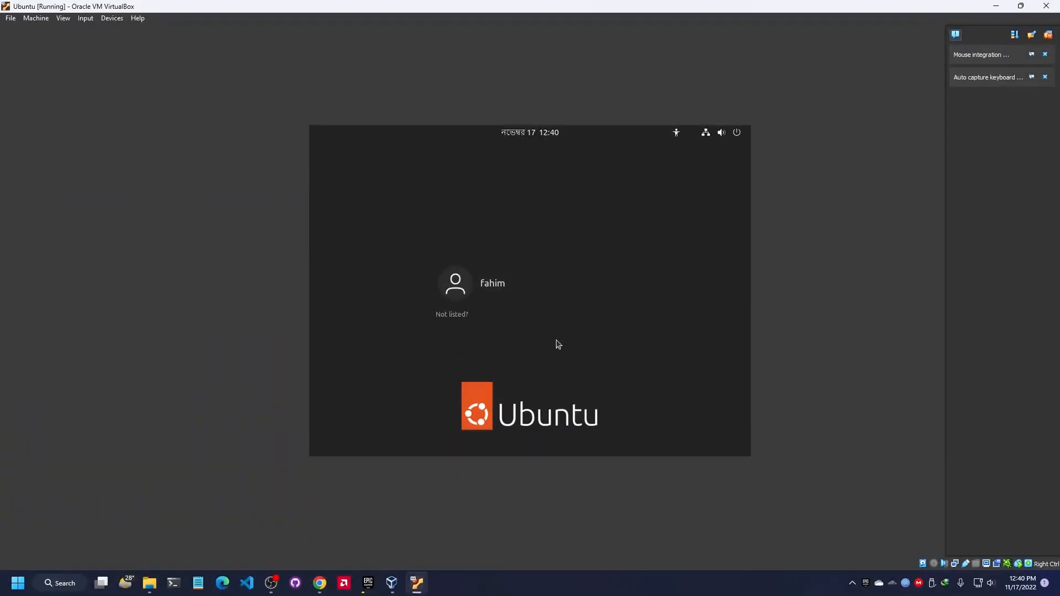
Step: Log in to the Ubuntu desktop by selecting the listed user and entering the account password
left_click(484, 284)
type("•")
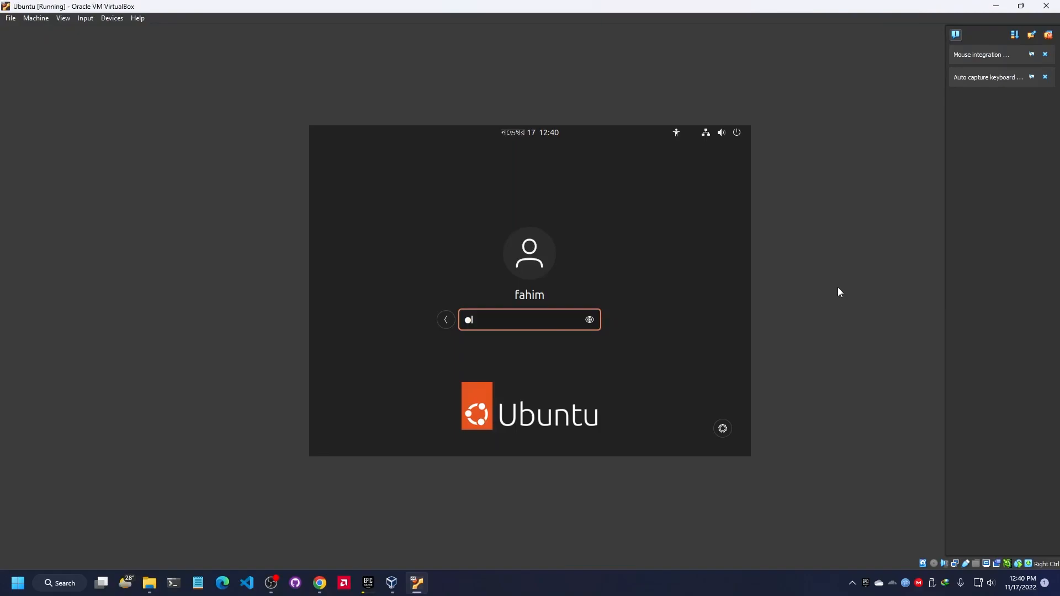
key("Return")
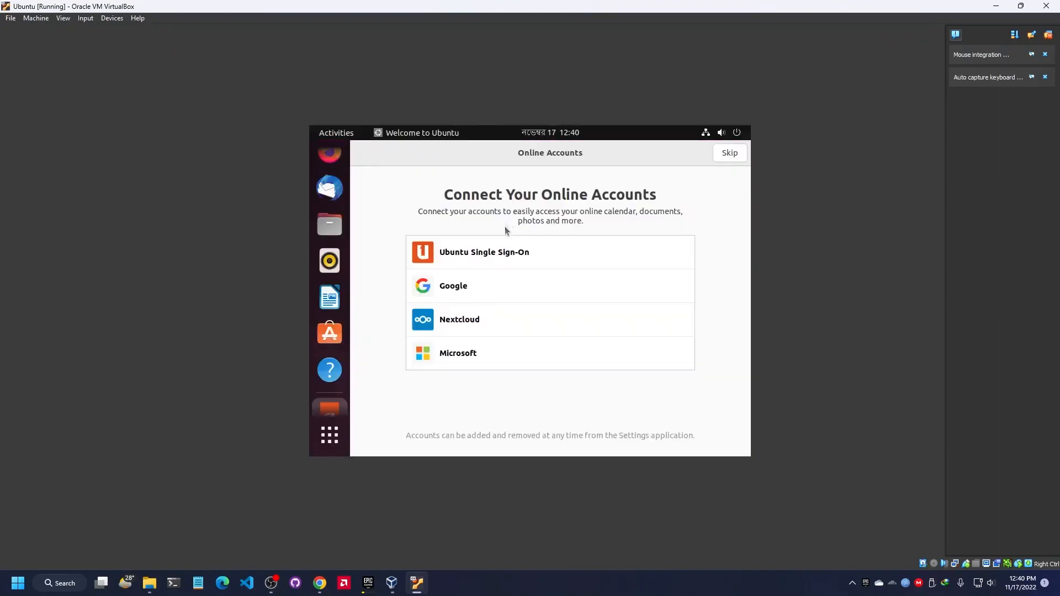
Step: Finish Ubuntu's welcome setup, skipping online accounts, declining to send system info and leaving Location Services off
left_click(730, 152)
left_click(730, 153)
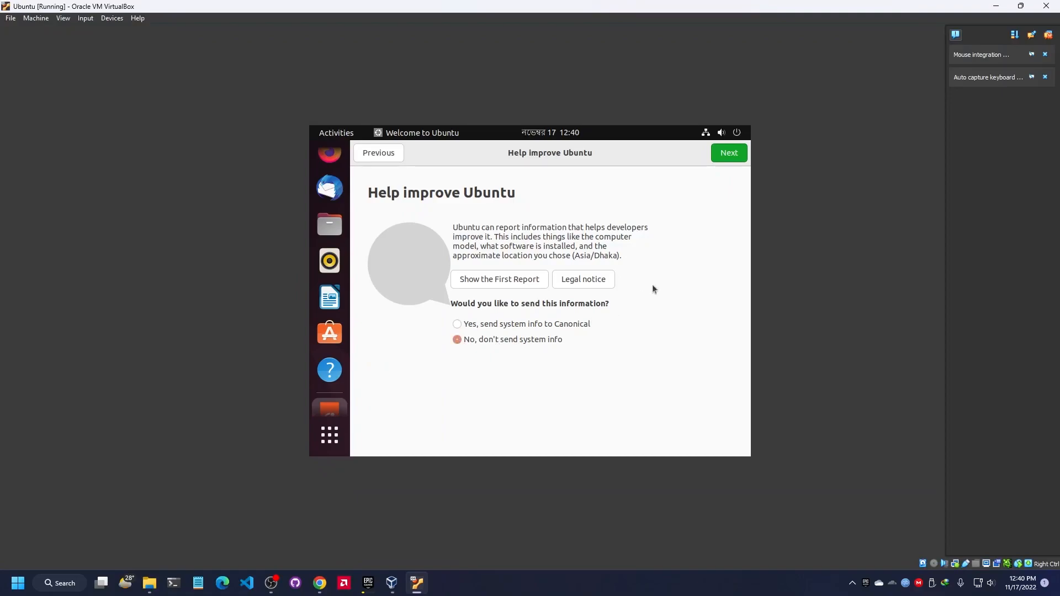
left_click(725, 155)
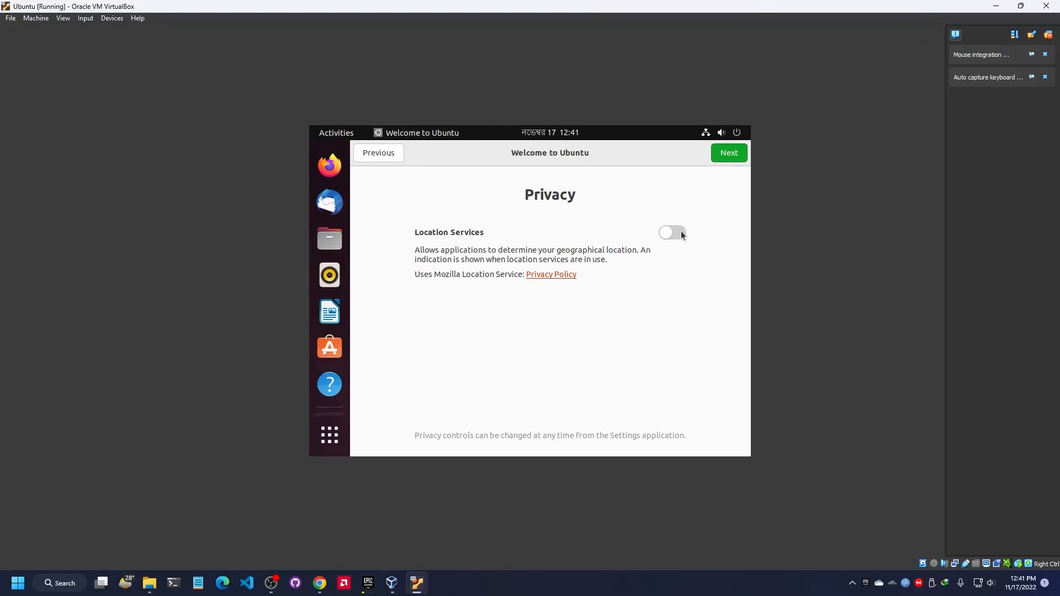
left_click(737, 160)
left_click(736, 160)
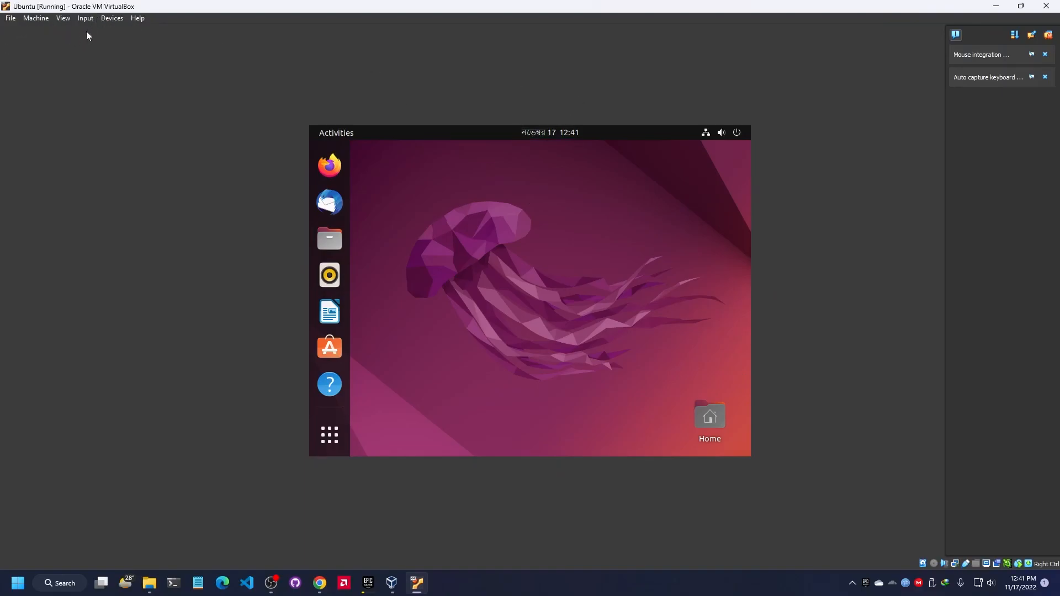
Step: Insert the Guest Additions CD image into the virtual machine and check Other Locations in Files for it
left_click(113, 18)
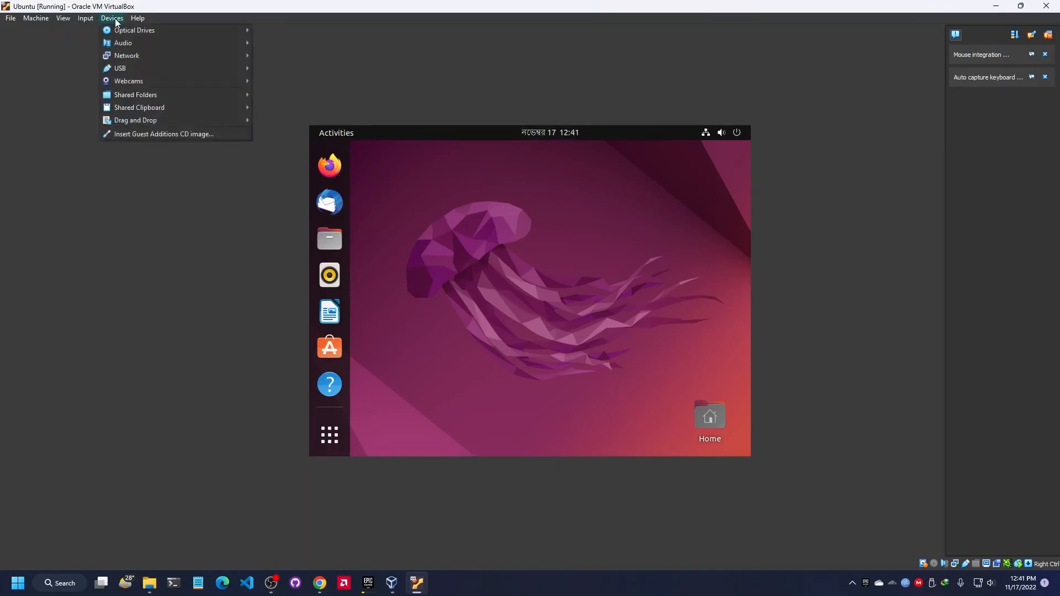
left_click(137, 134)
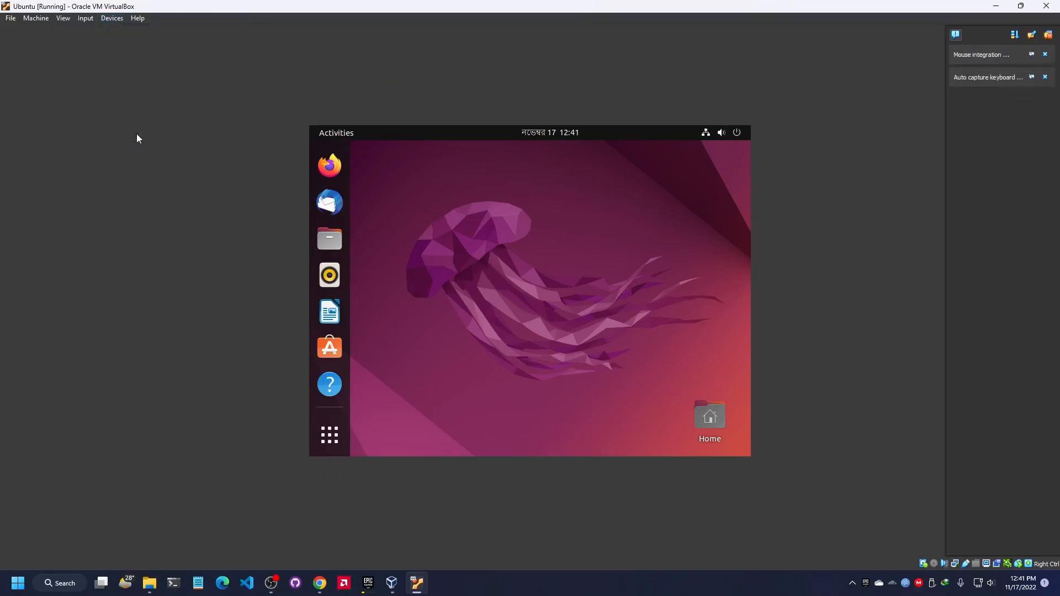
left_click(322, 235)
left_click(418, 374)
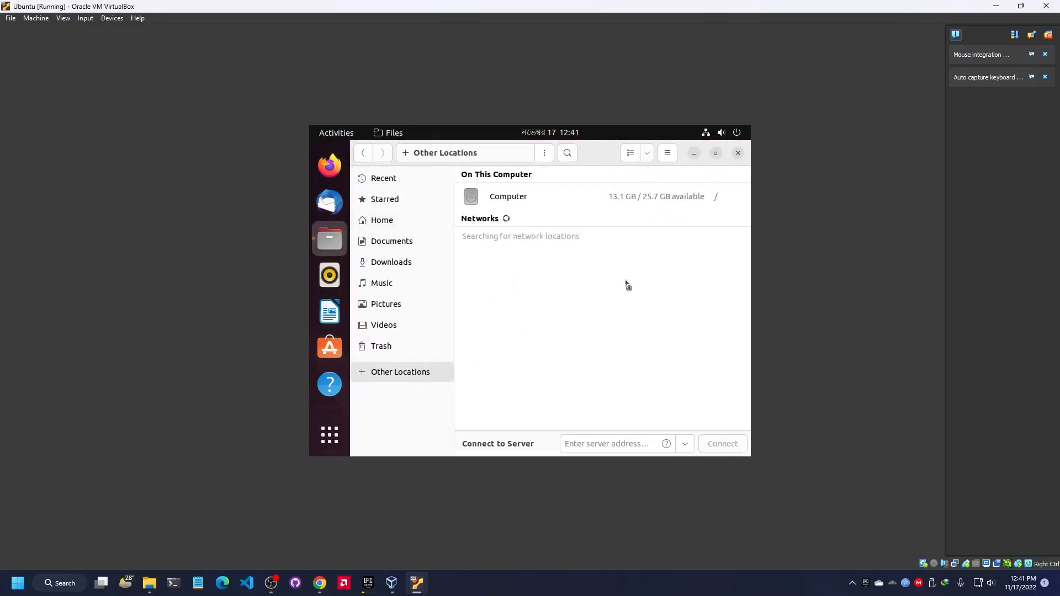
left_click(738, 154)
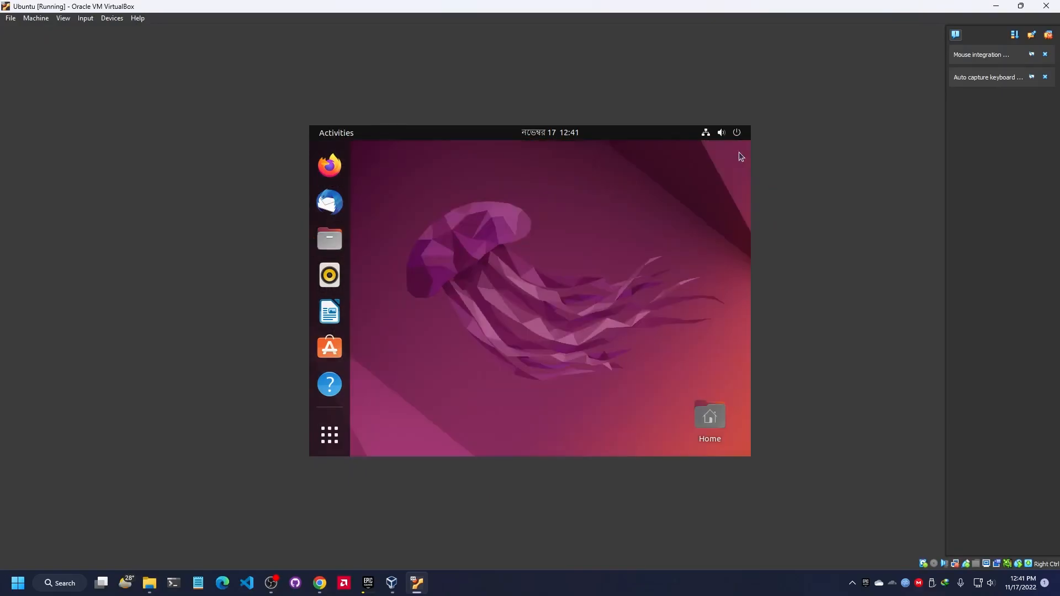
Step: Set the Ubuntu display resolution to 1920 × 1080 (16:9), keep the change and dismiss the VirtualBox notifications
right_click(575, 235)
right_click(496, 194)
right_click(495, 194)
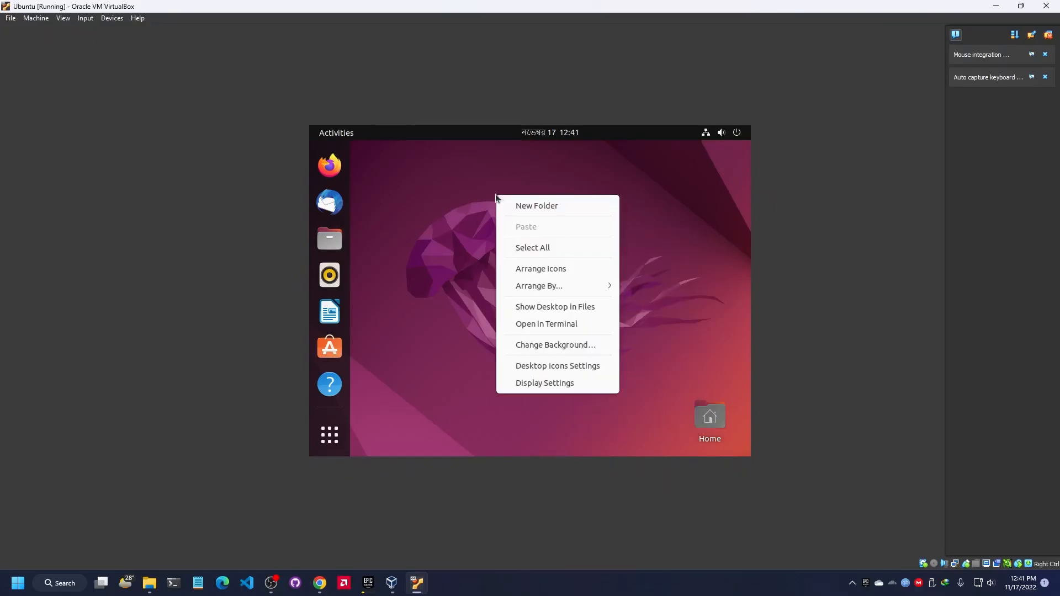
left_click(546, 384)
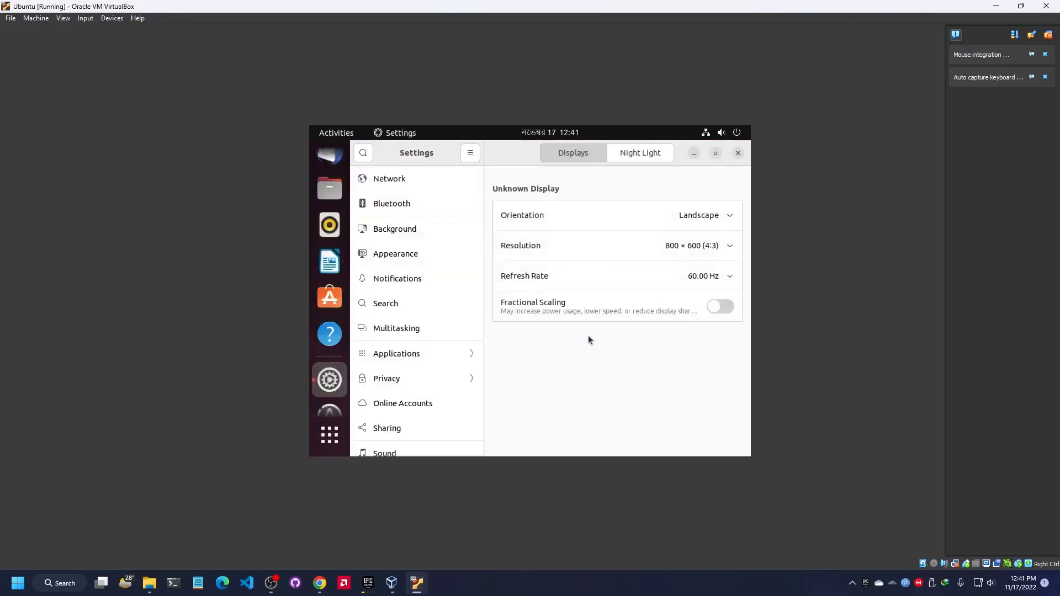
left_click(694, 247)
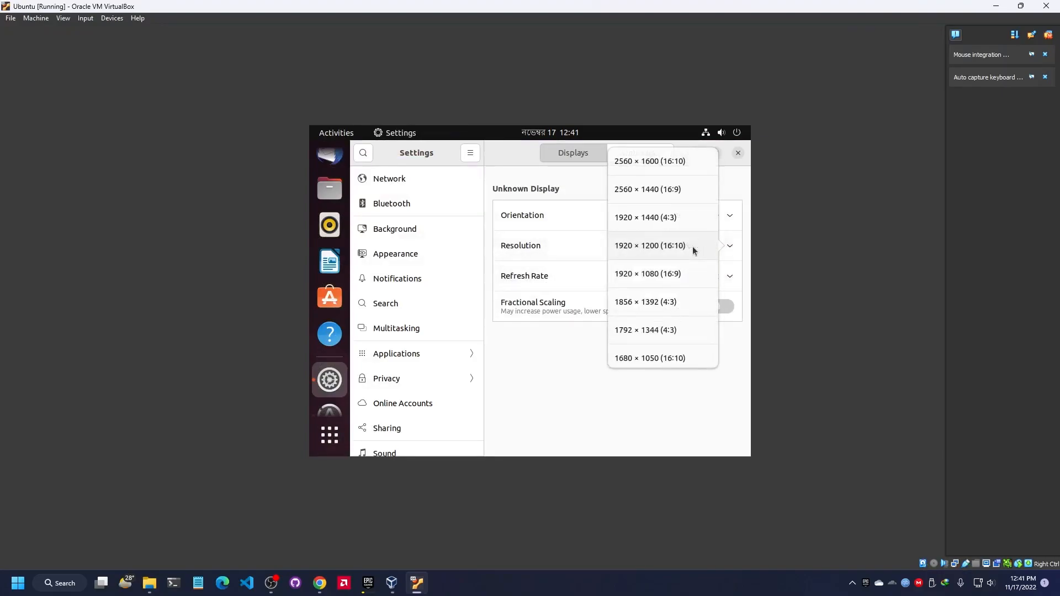
left_click(651, 285)
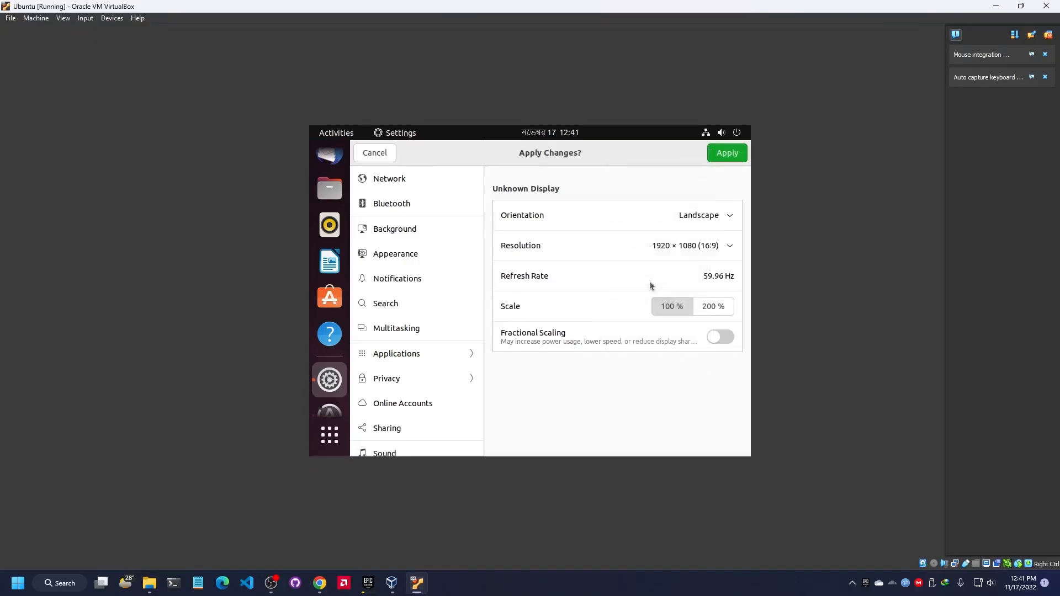
left_click(716, 162)
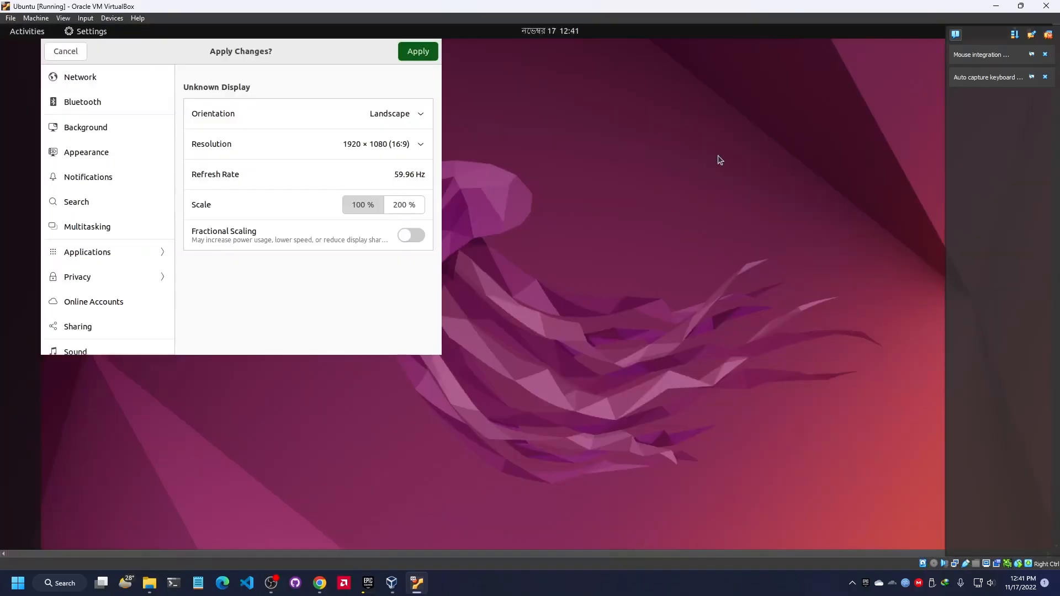
left_click(545, 360)
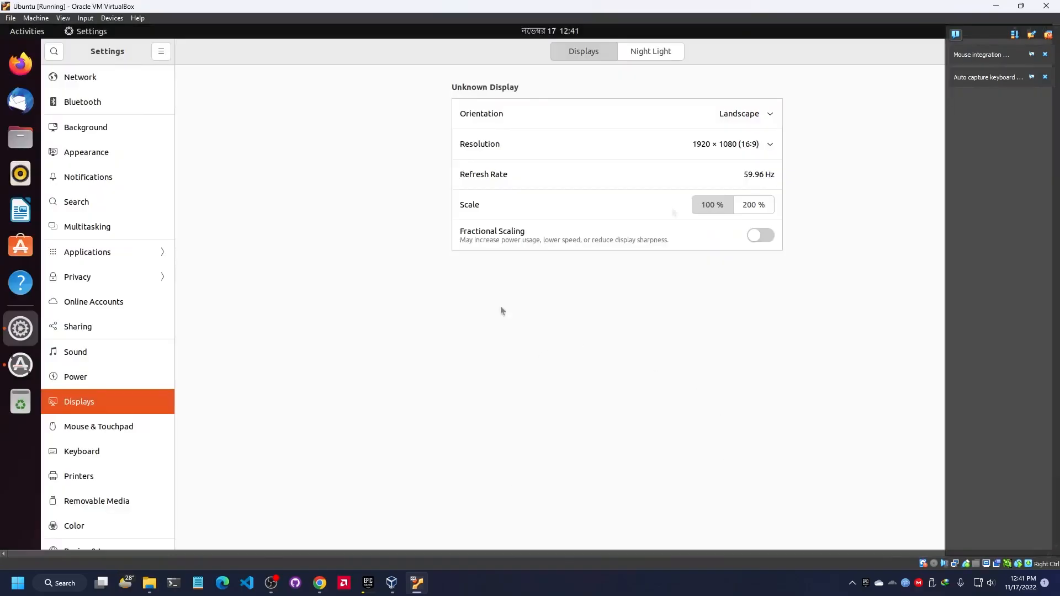
left_click(1045, 35)
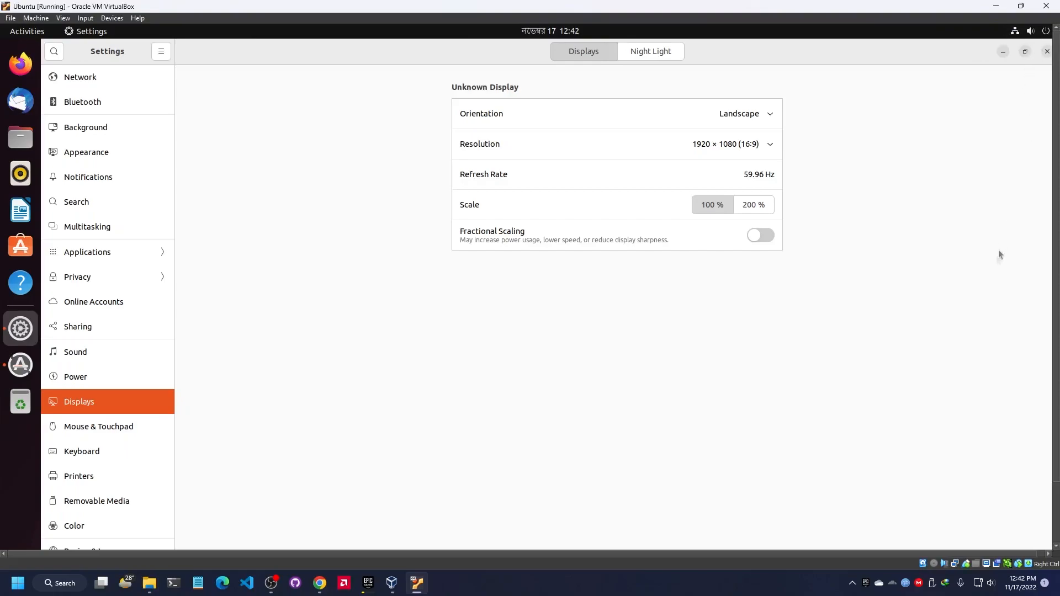
Step: Postpone the updates offered by Software Updater and close the Settings window to return to the desktop
left_click(23, 363)
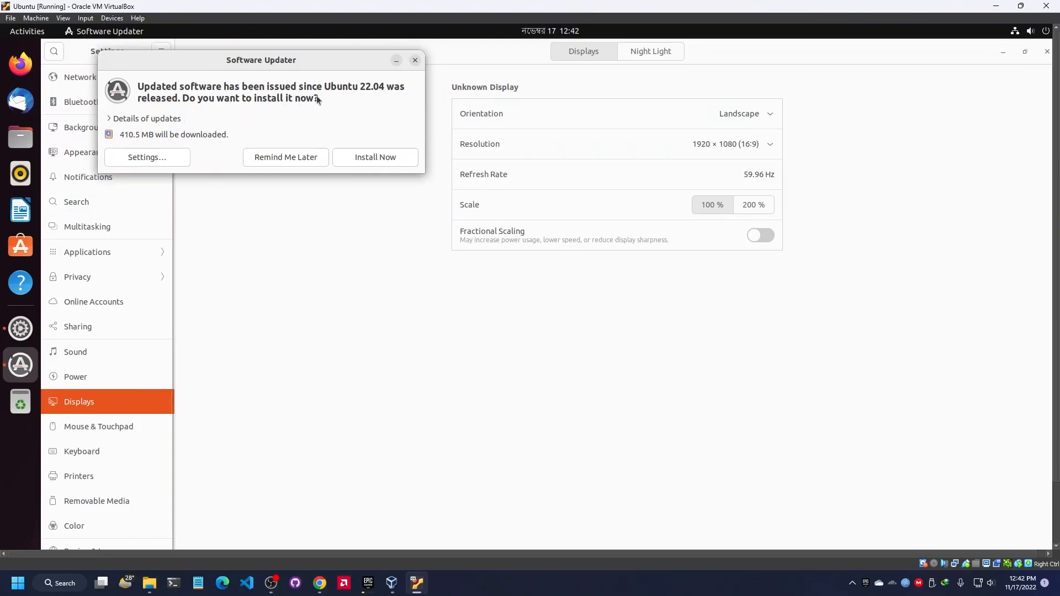
left_click(299, 160)
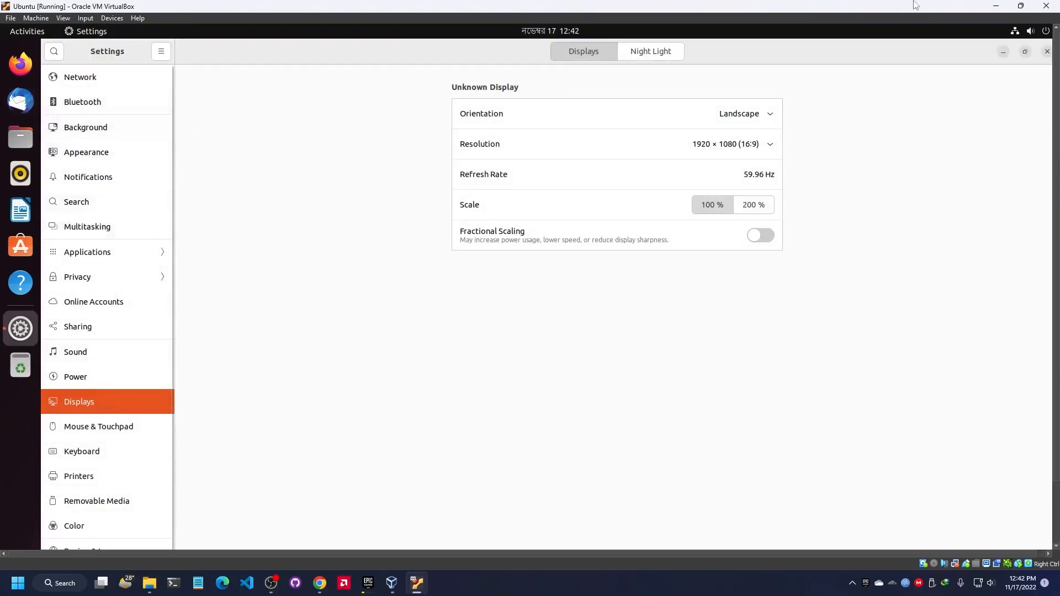
left_click(1046, 51)
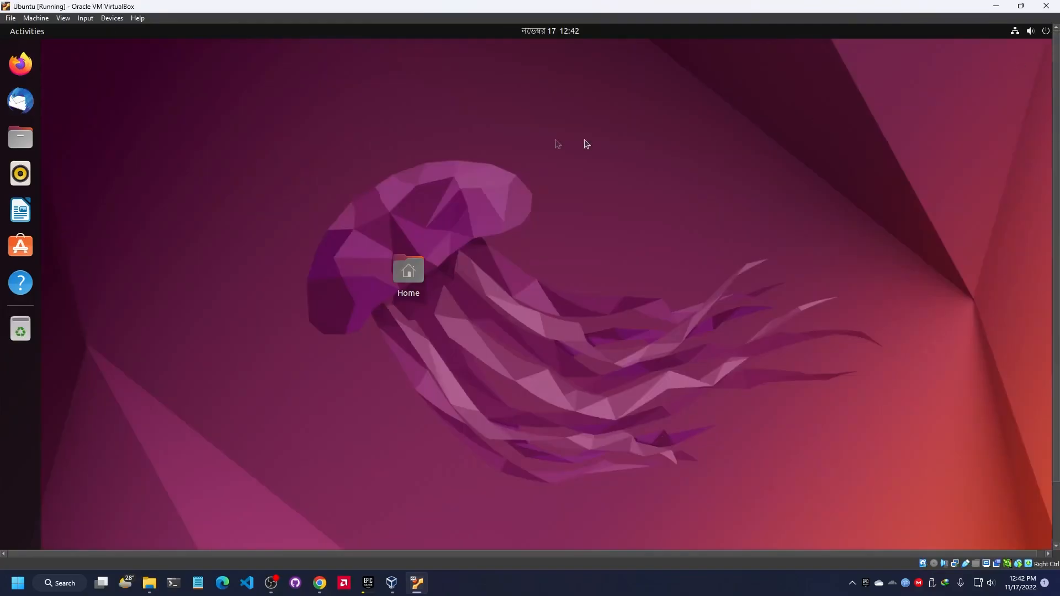
right_click(523, 139)
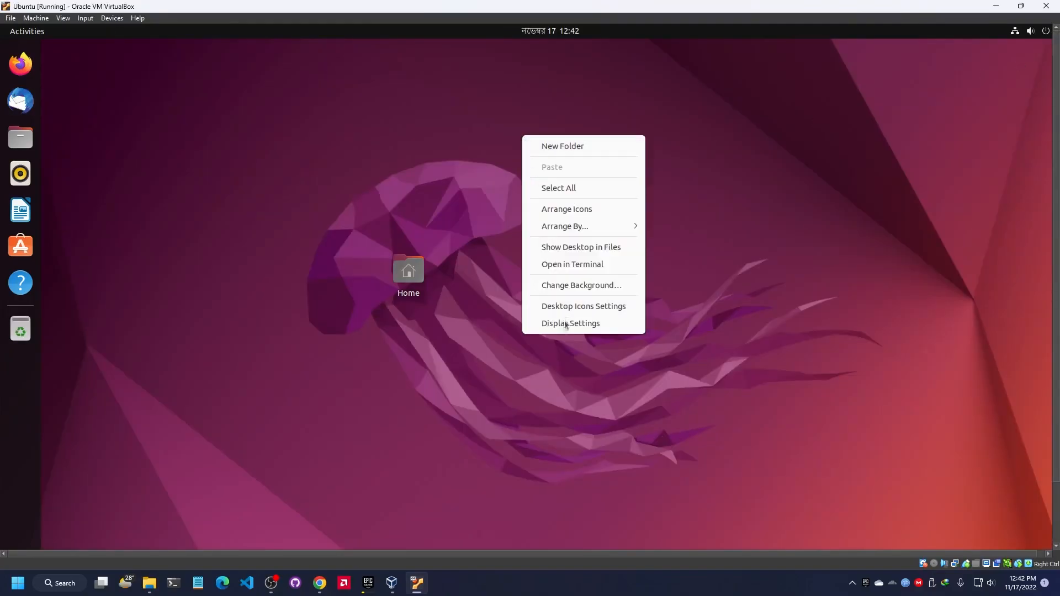
left_click(240, 206)
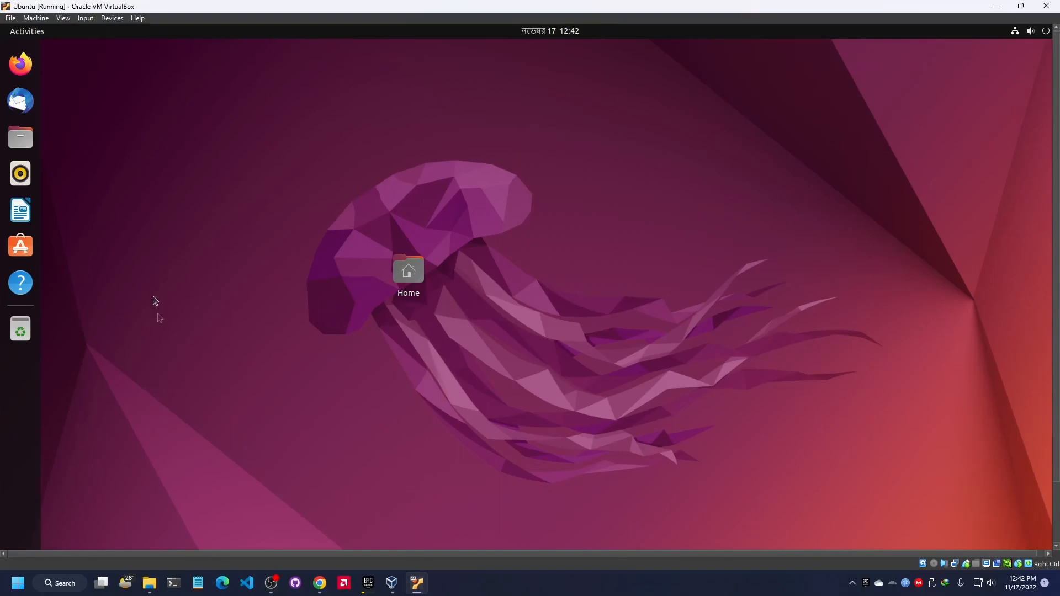
Step: Open LibreOffice Writer, turn off tips on startup and enter the sample text "asdasdasd" in the blank document
left_click(20, 209)
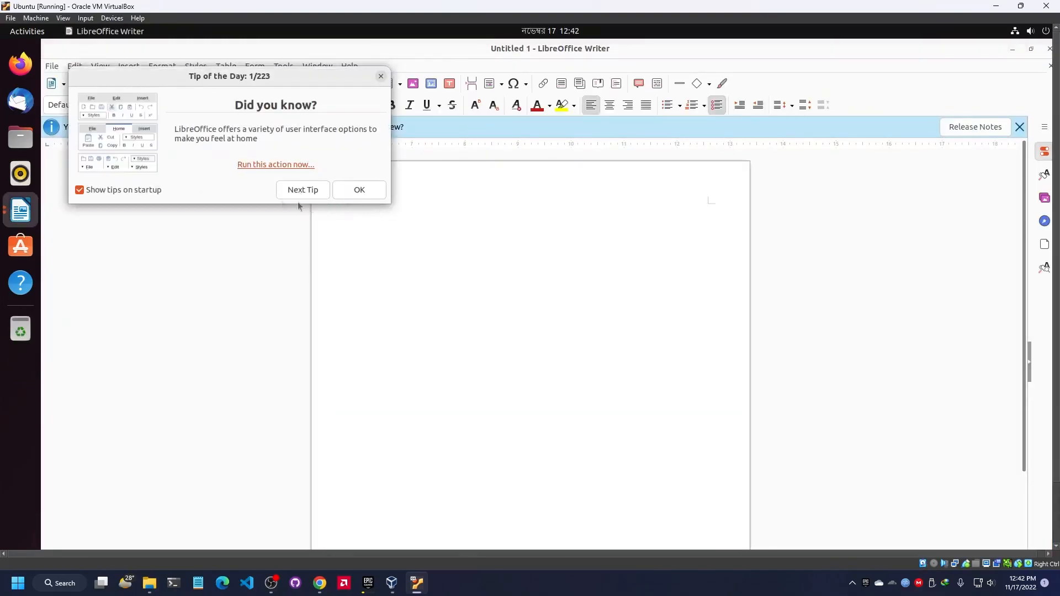
left_click(121, 187)
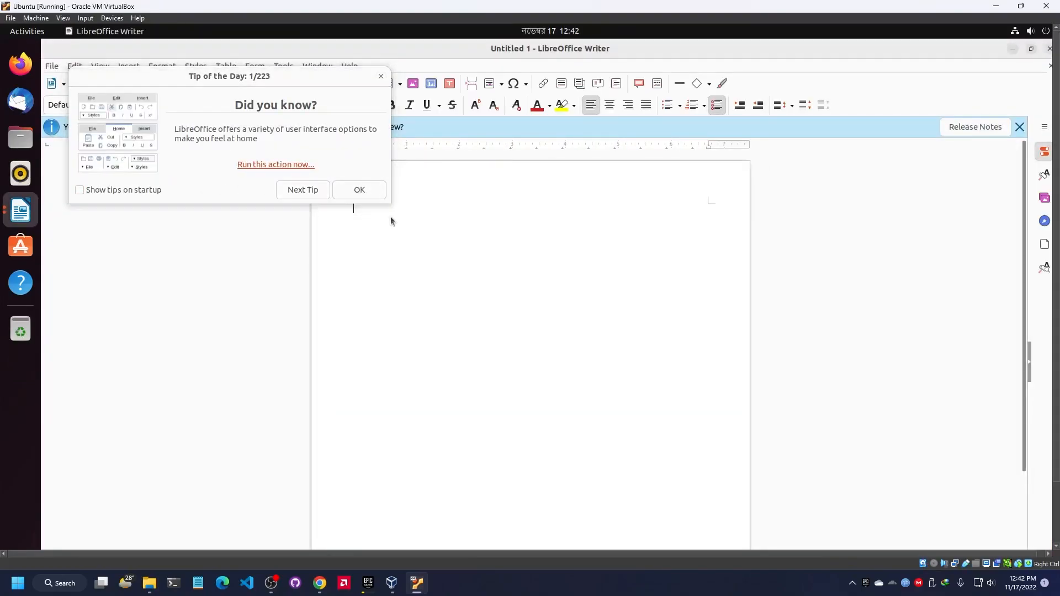
left_click(360, 190)
type("asdasdasd")
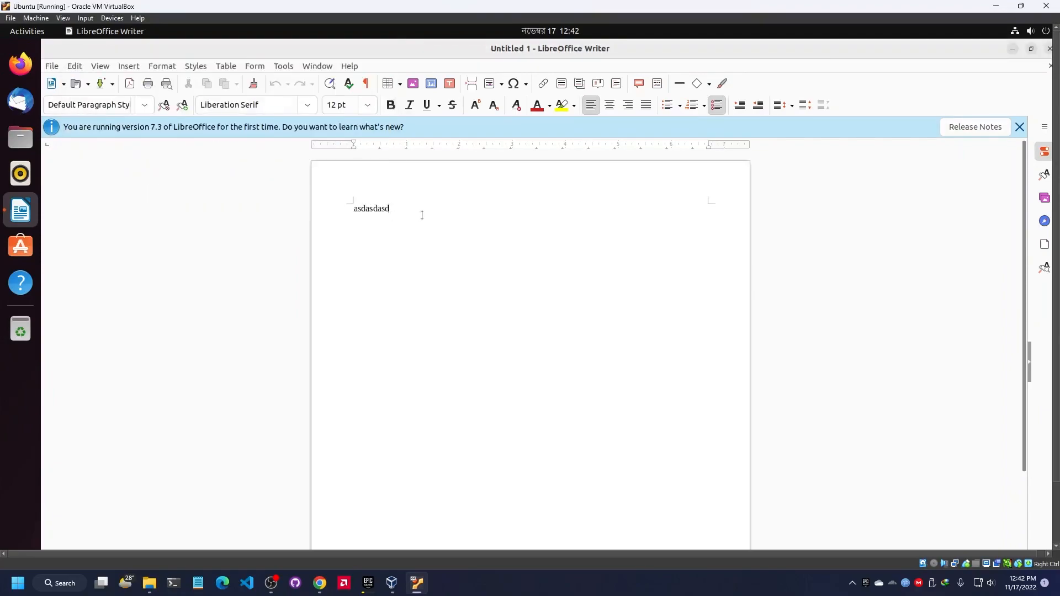
Step: Try to transfer the sample text from Writer in the virtual machine into Notepad on the Windows host
key("ctrl+a")
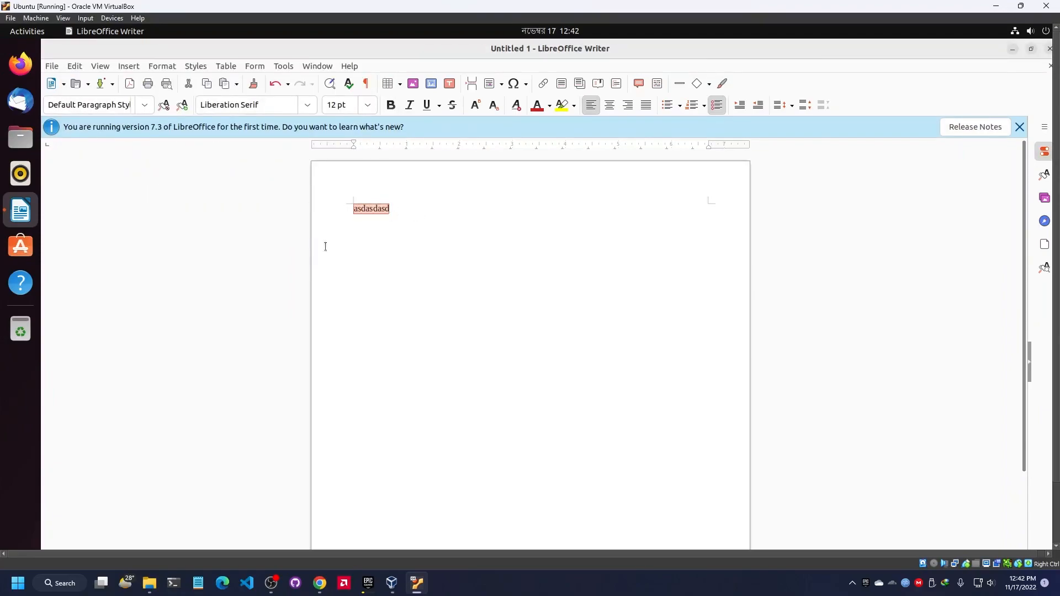
left_click(205, 582)
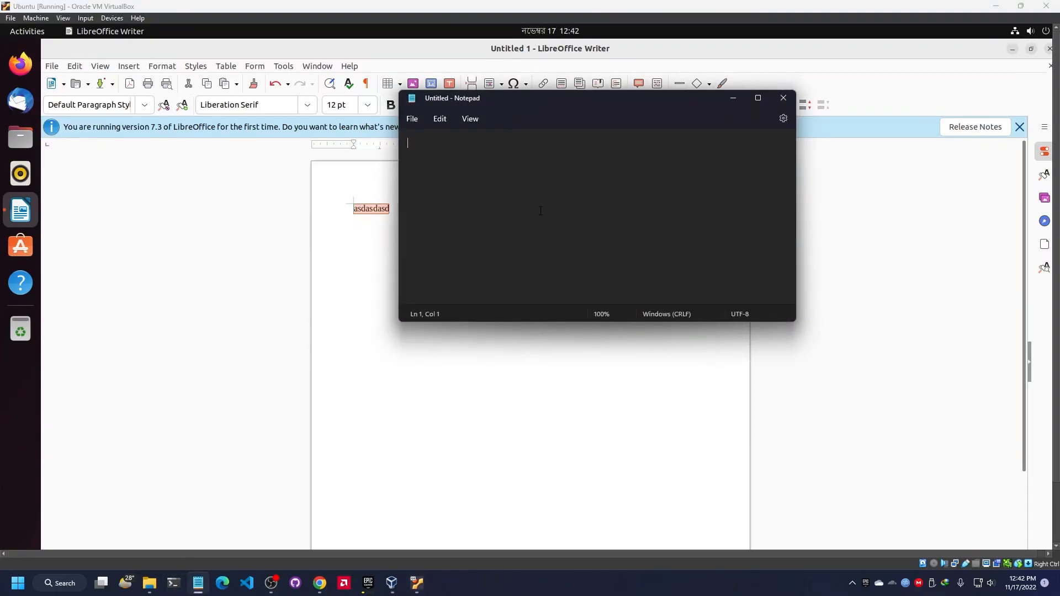
right_click(533, 183)
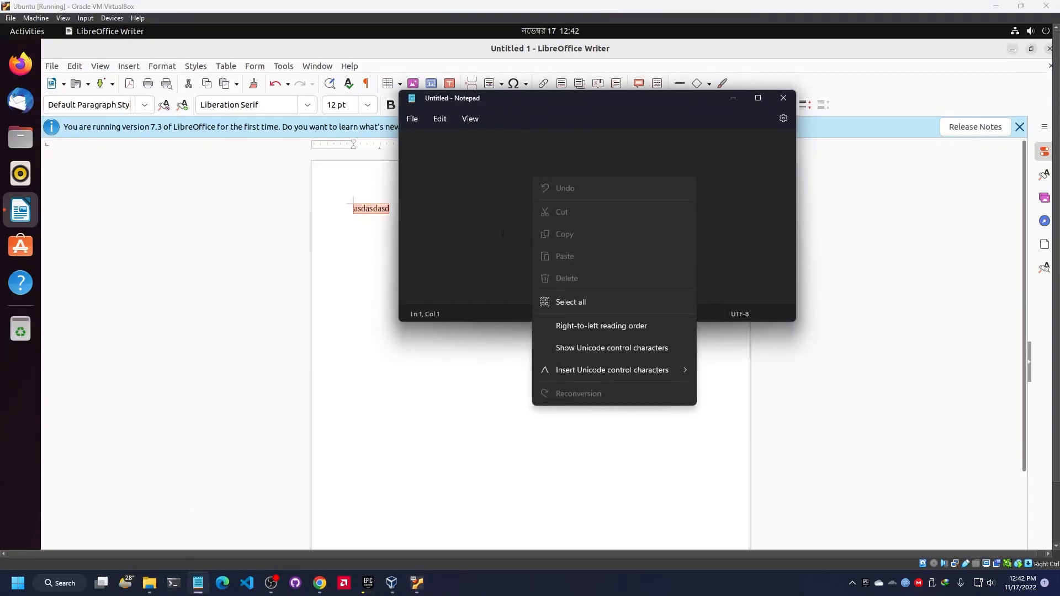
left_click(366, 214)
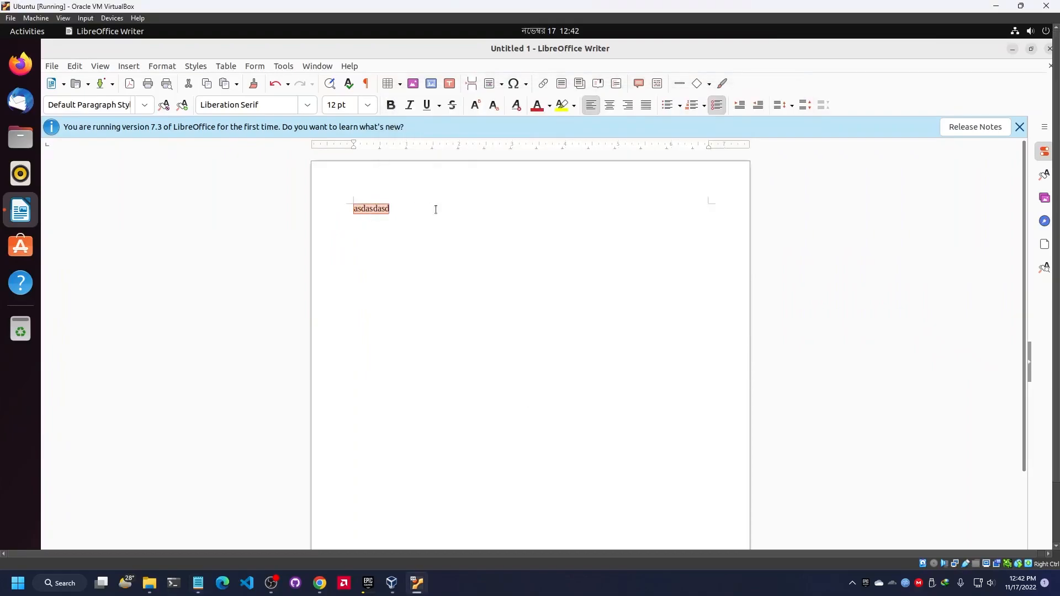
Step: Cancel closing the unsaved Writer document and minimise its window instead
left_click(1049, 50)
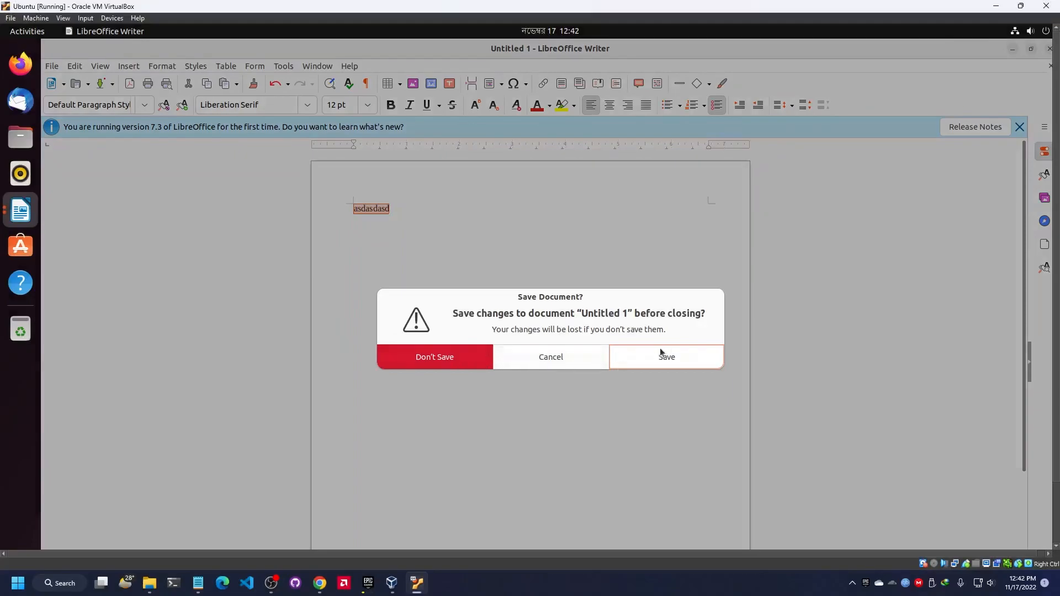
left_click(531, 356)
left_click(1012, 49)
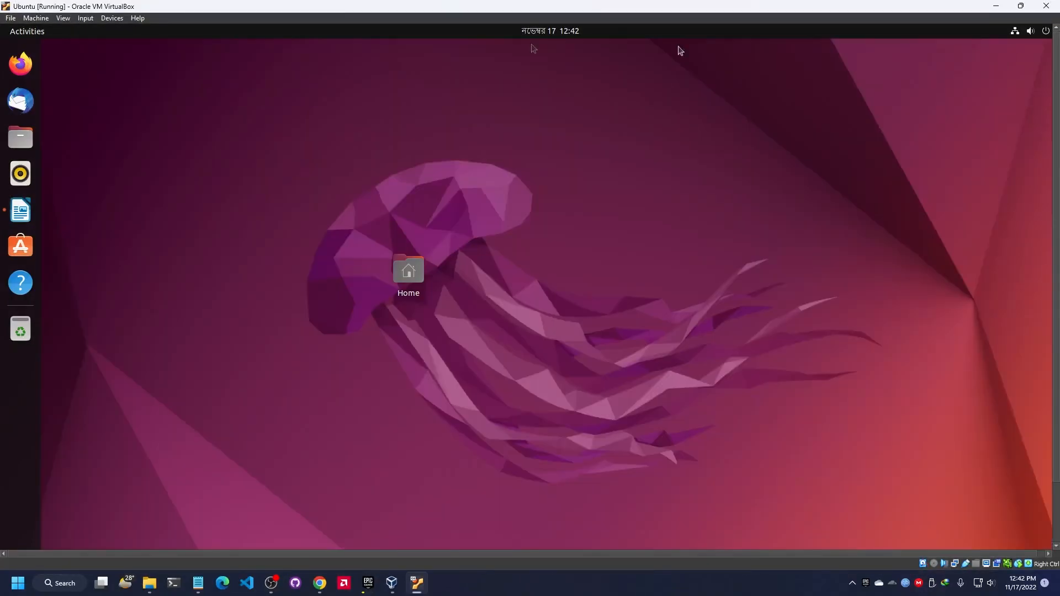
Step: Set the virtual machine's Shared Clipboard to Bidirectional
left_click(11, 20)
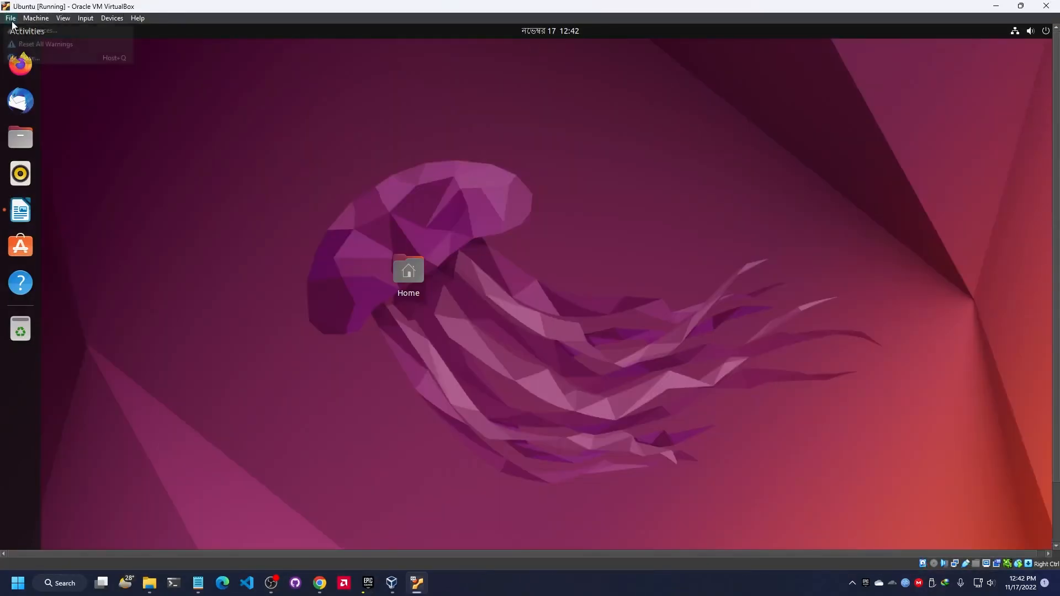
mouse_move(112, 18)
mouse_move(163, 111)
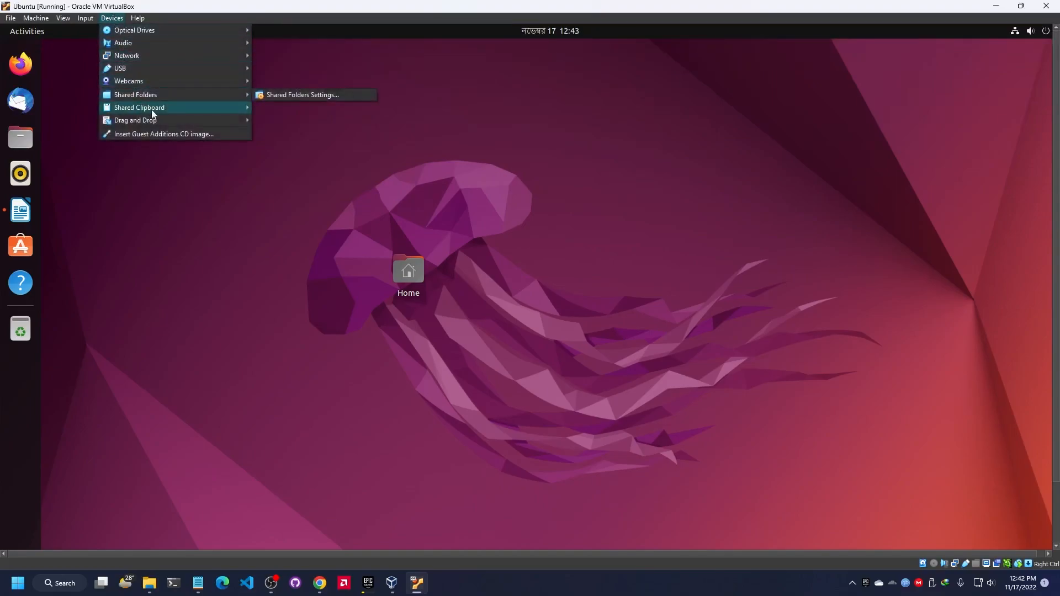
mouse_move(221, 104)
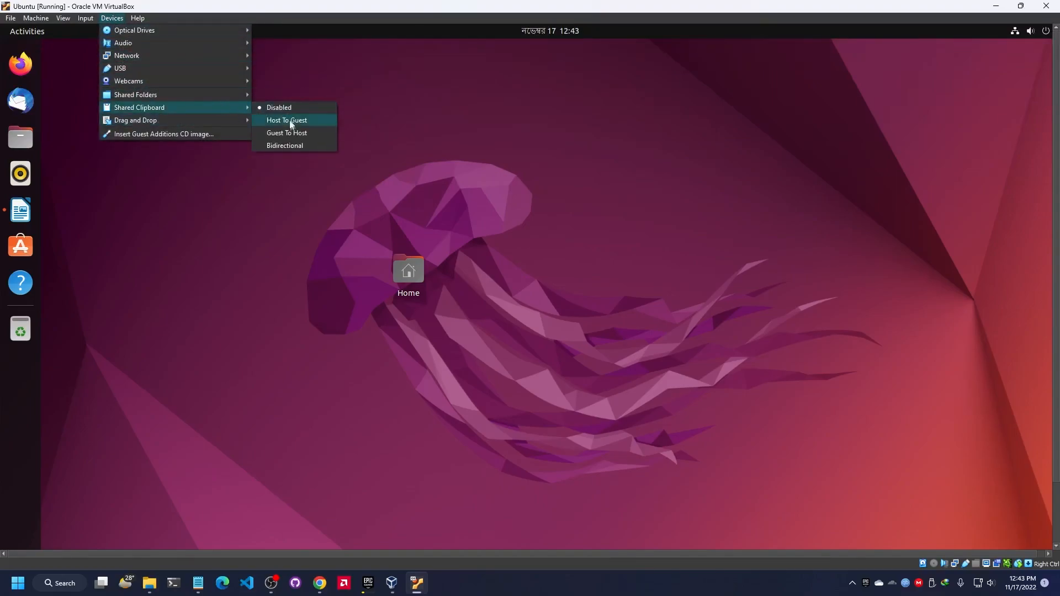
left_click(274, 146)
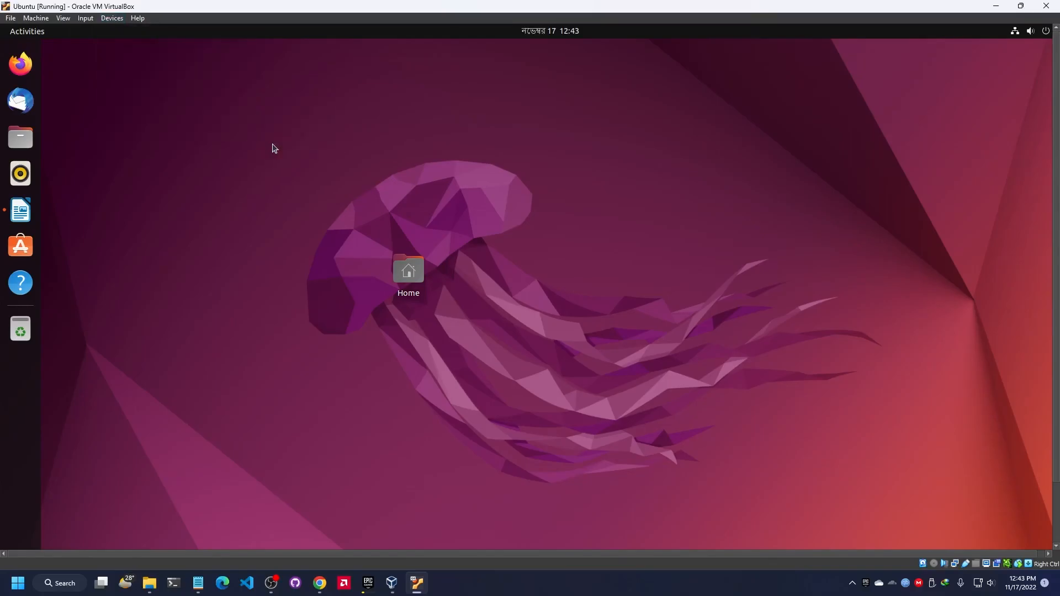
Step: Restore the Writer document and copy all of its text to the clipboard
left_click(20, 210)
left_click(427, 228)
key("ctrl+a")
key("ctrl+c")
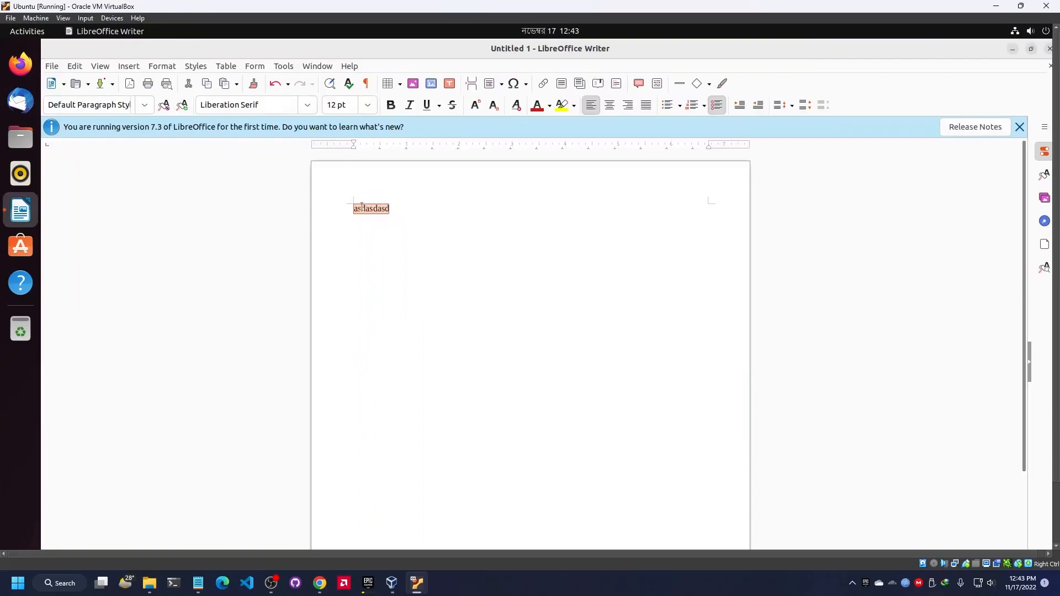
Step: Paste the copied text into Notepad on the Windows host and enlarge its text to 350% zoom
left_click(197, 583)
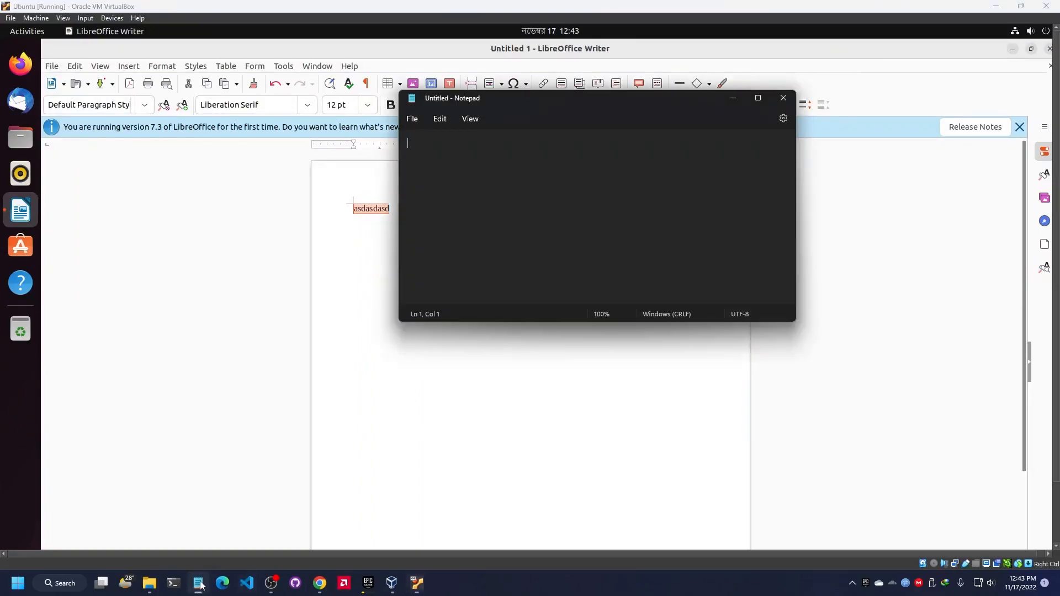
key("ctrl+v")
left_click_drag(491, 147, 533, 178)
scroll(538, 180, "up", 17)
scroll(541, 180, "up", 8)
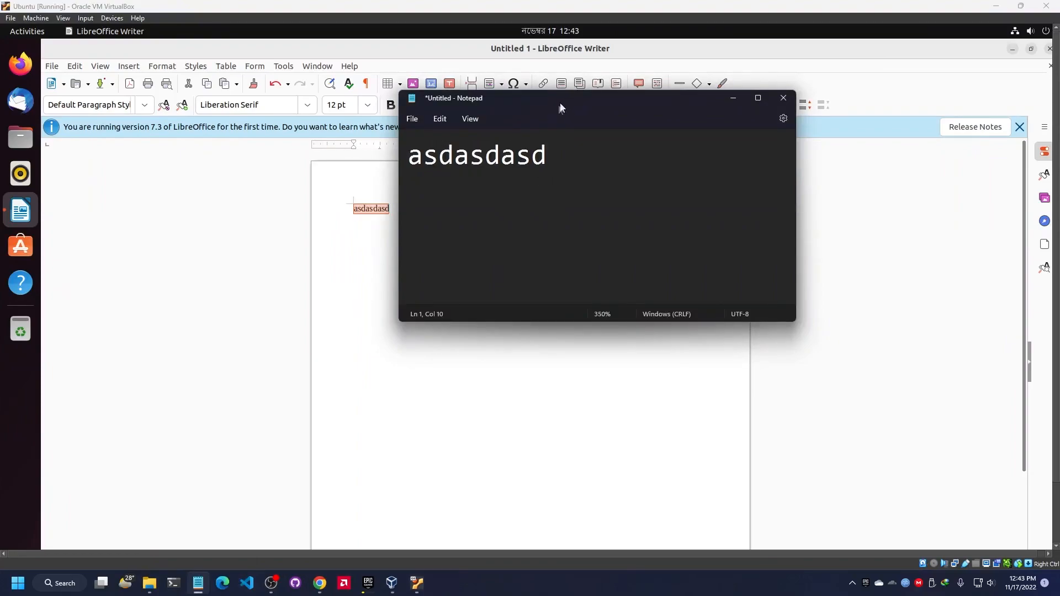
left_click_drag(562, 106, 485, 144)
left_click_drag(394, 193, 311, 190)
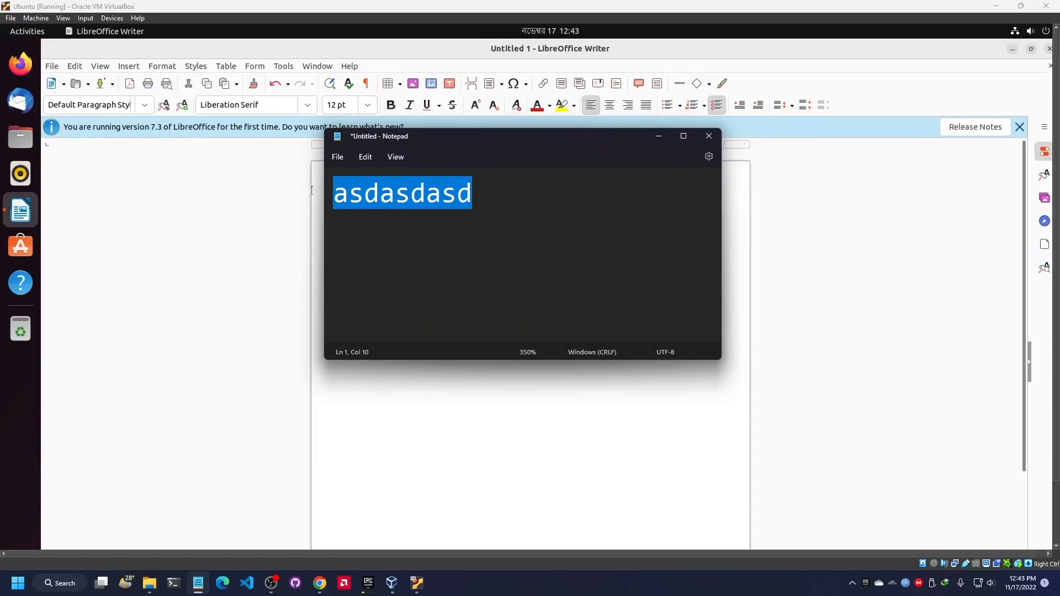
left_click(112, 18)
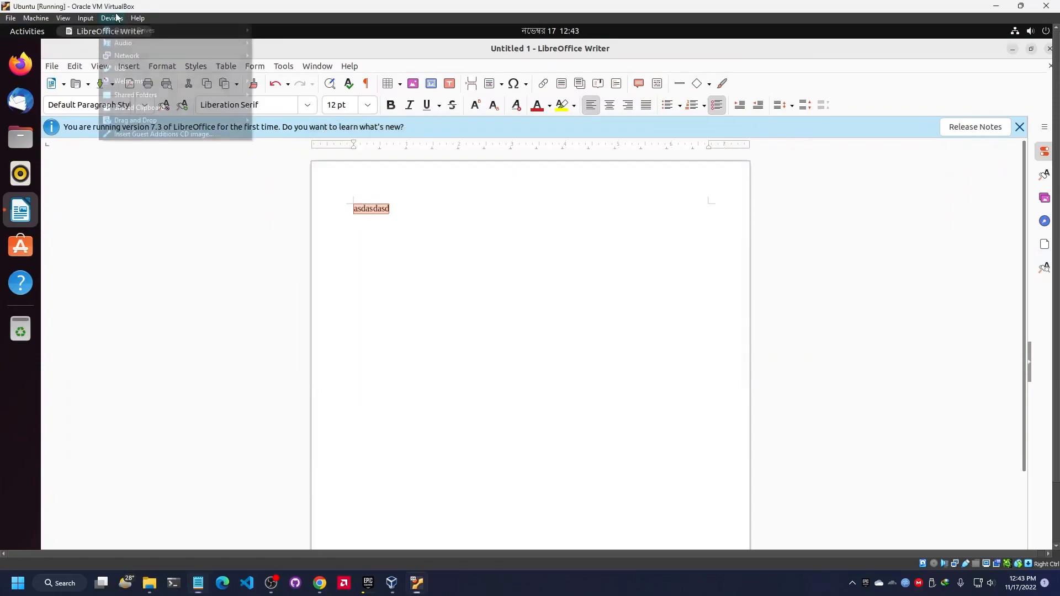
left_click(129, 138)
left_click(109, 18)
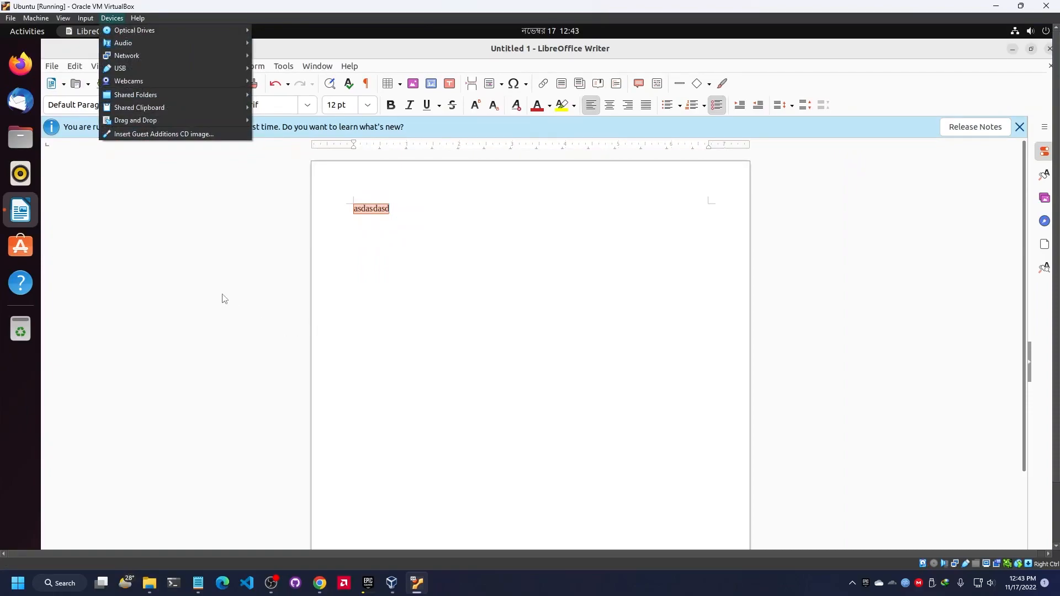
Step: Replace all text in the host's Notepad with a sample first name and copy it to the clipboard
left_click(198, 583)
left_click(536, 204)
key("ctrl+a")
type("Fahim")
key("ctrl+a")
key("ctrl+c")
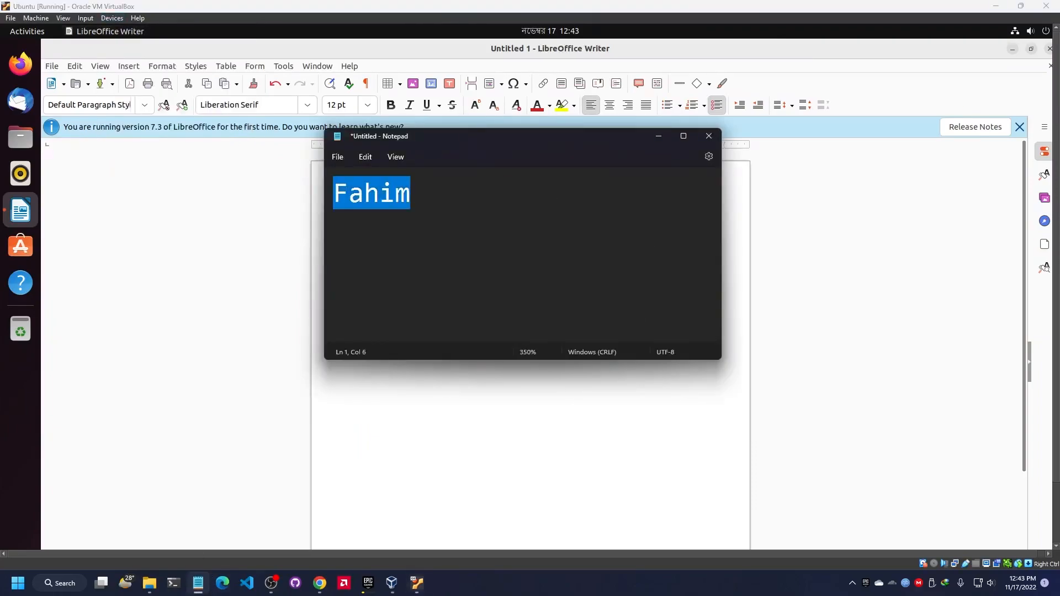
Step: Replace the text of the Writer document in the virtual machine with the name copied from Notepad
key("alt+Tab")
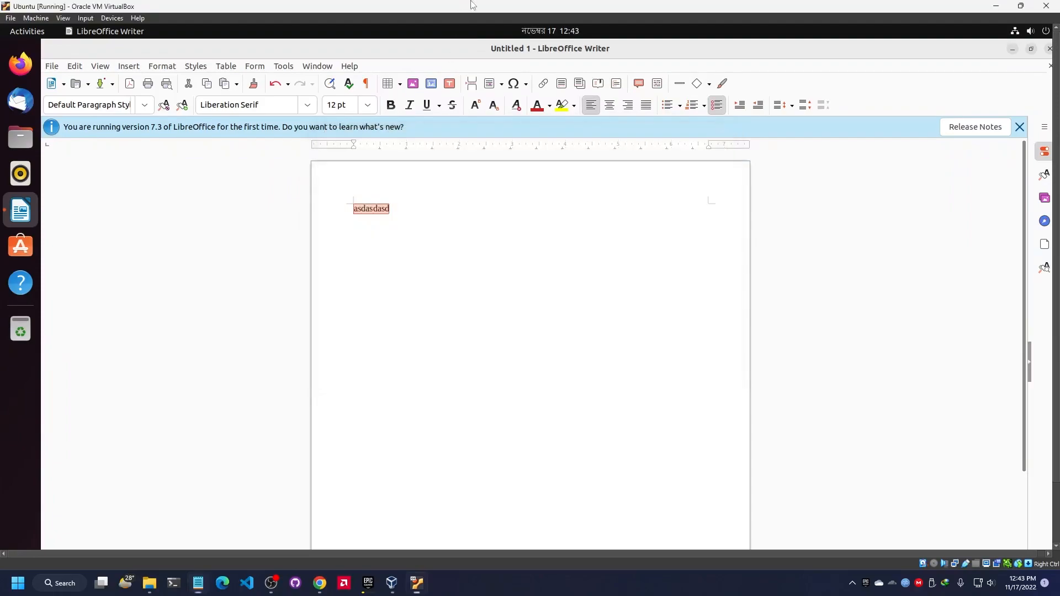
left_click(478, 233)
key("ctrl+a")
key("BackSpace")
key("ctrl+v")
scroll(483, 331, "up", 3)
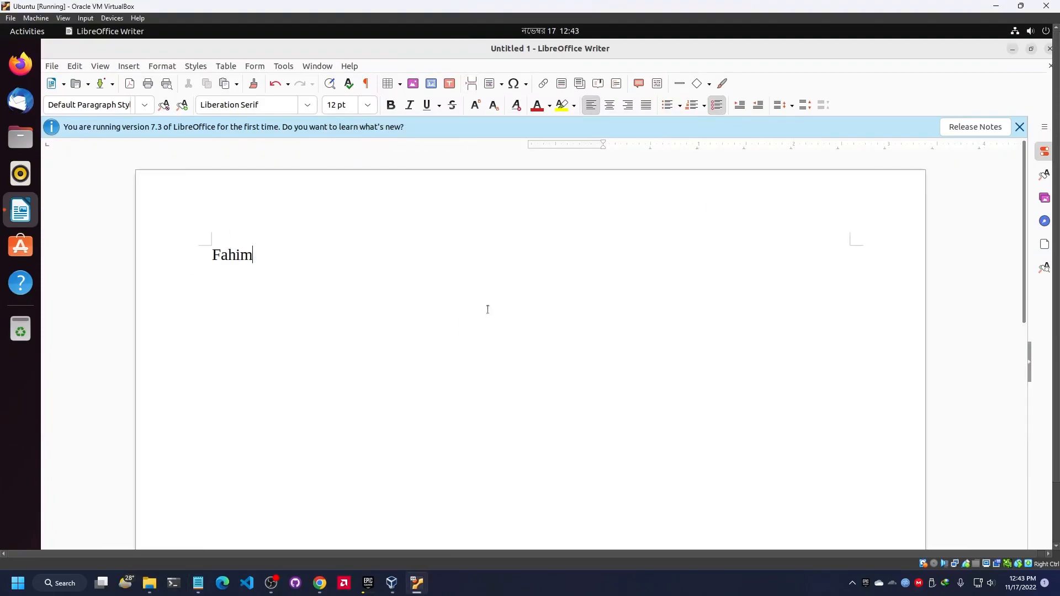
scroll(371, 278, "down", 3)
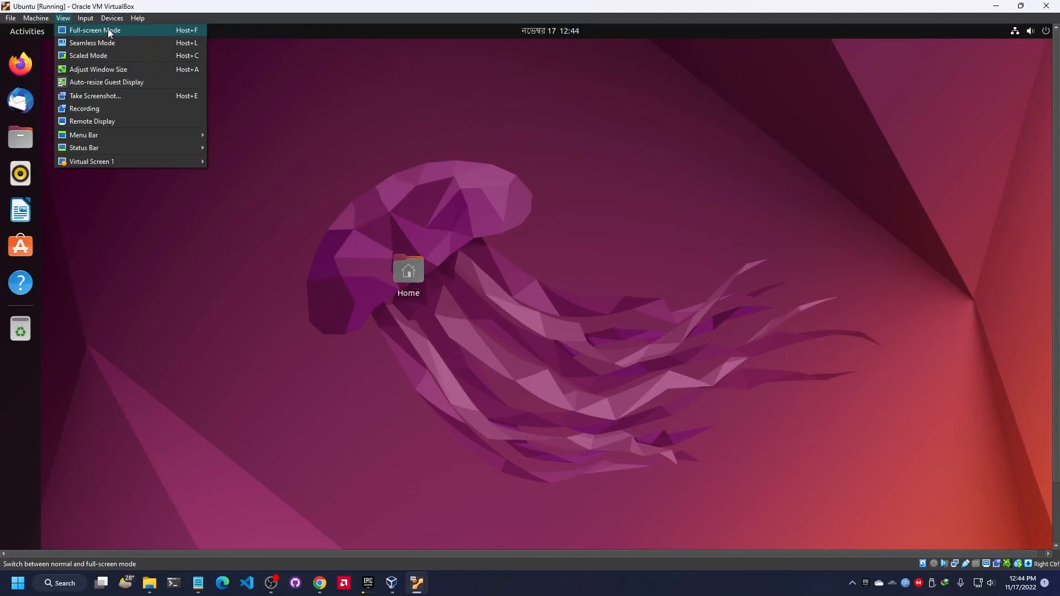
Step: Switch the virtual machine window to full-screen mode
left_click(313, 229)
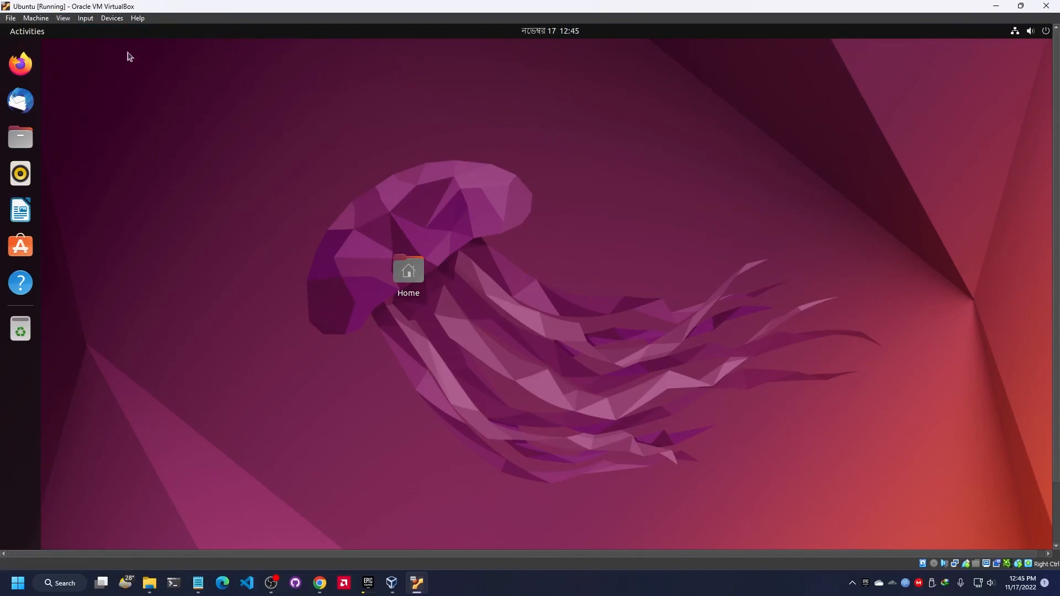
left_click(87, 21)
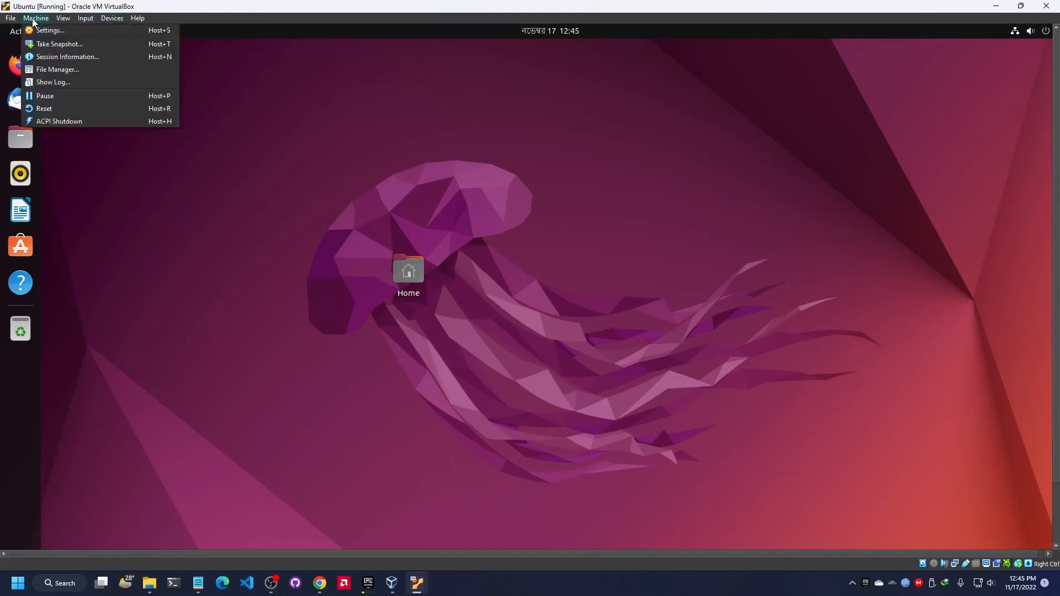
left_click(70, 33)
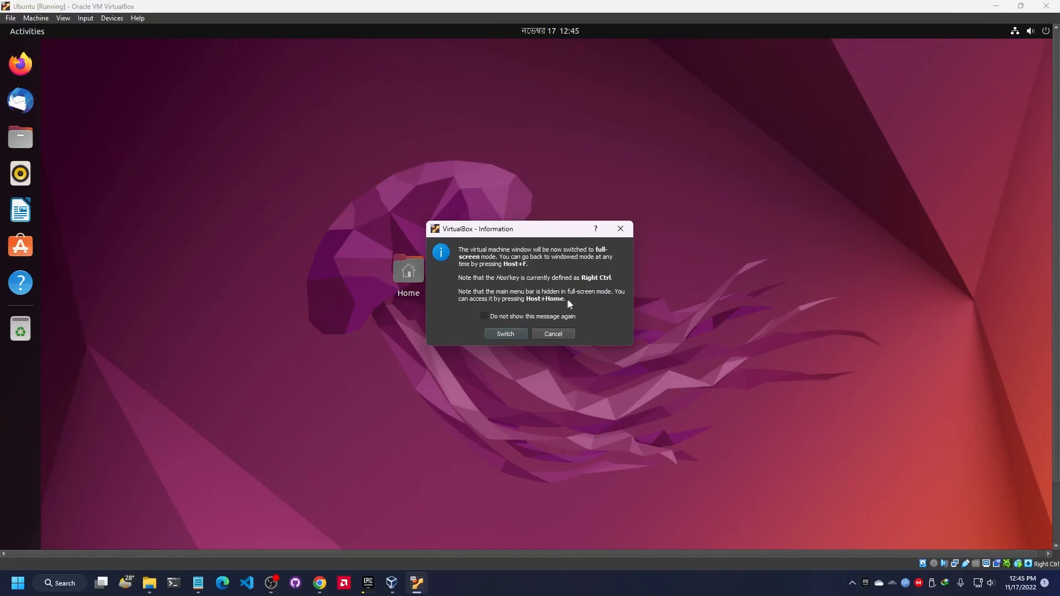
left_click(507, 334)
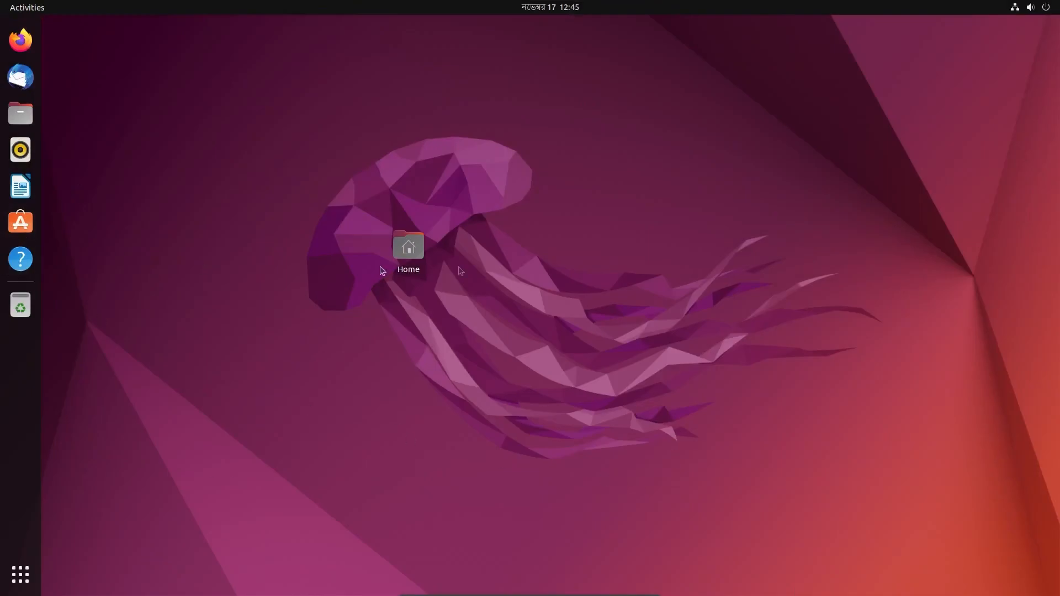
Step: Return the virtual machine to windowed mode and switch it back to full screen
right_click(720, 77)
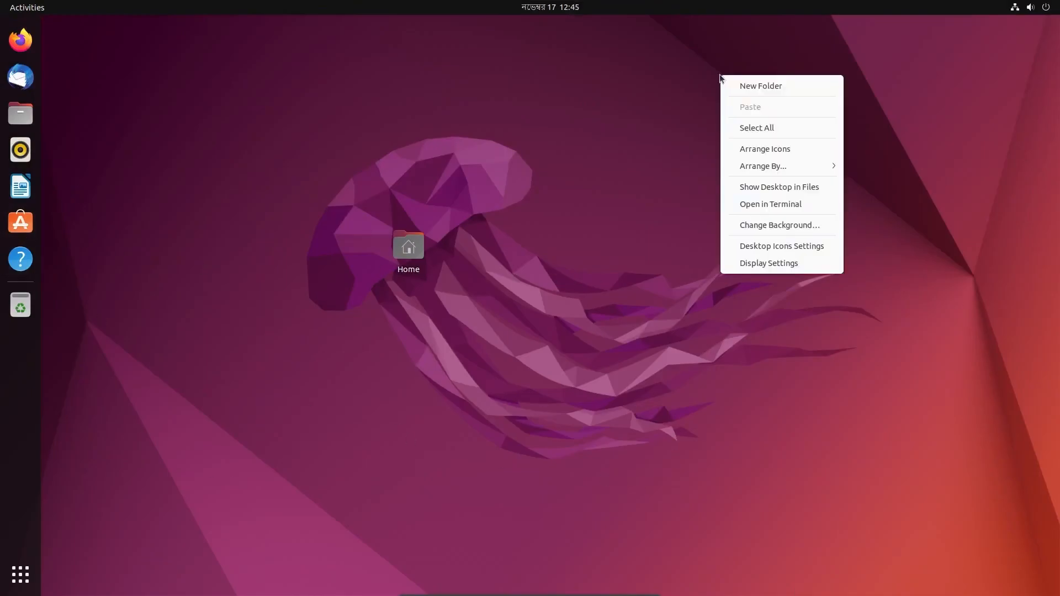
left_click(614, 243)
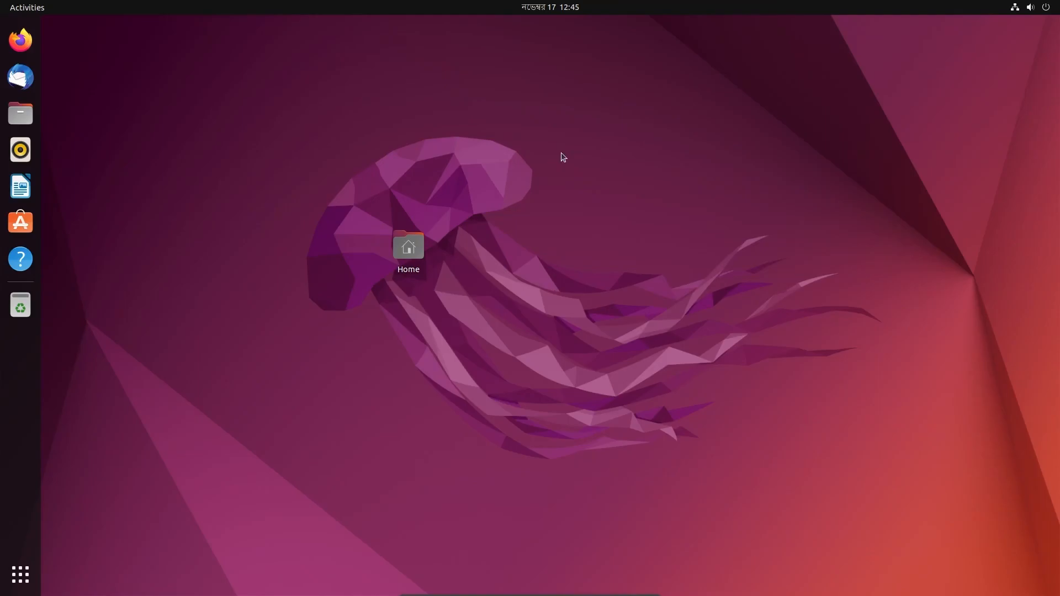
key("ctrl+f")
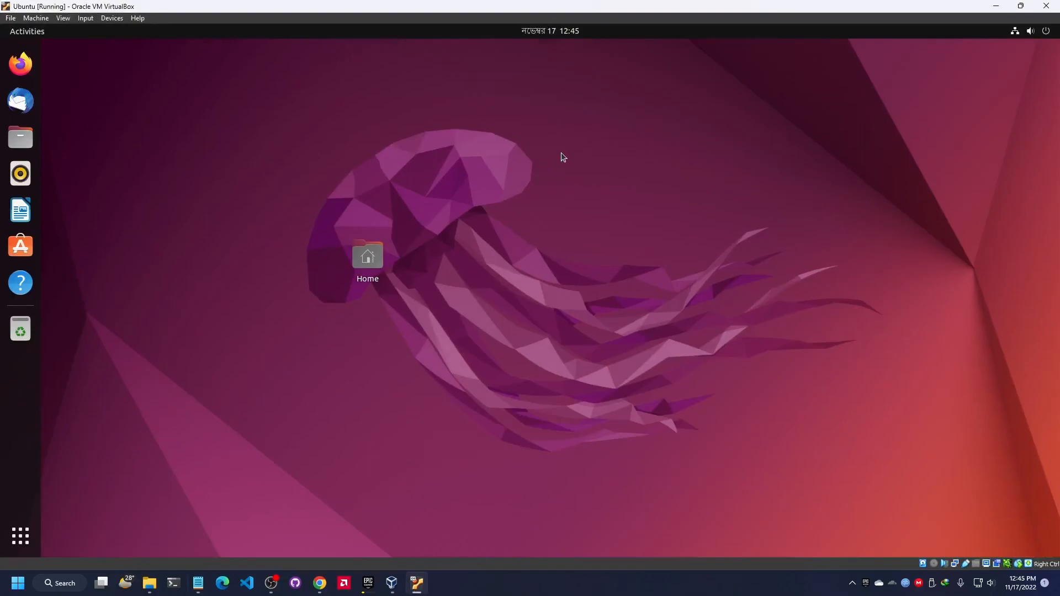
key("ctrl+f")
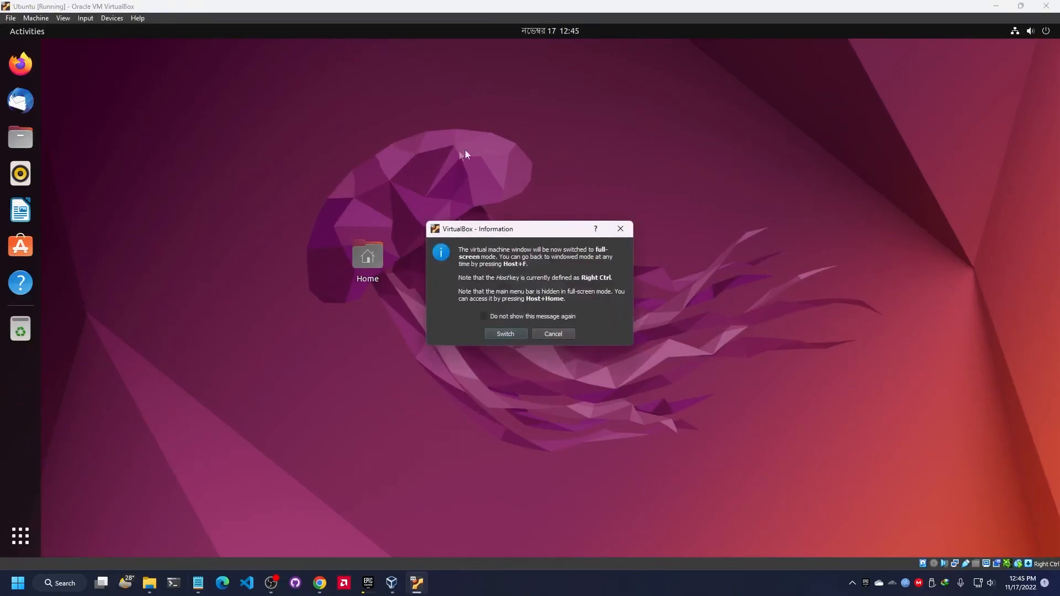
left_click(516, 332)
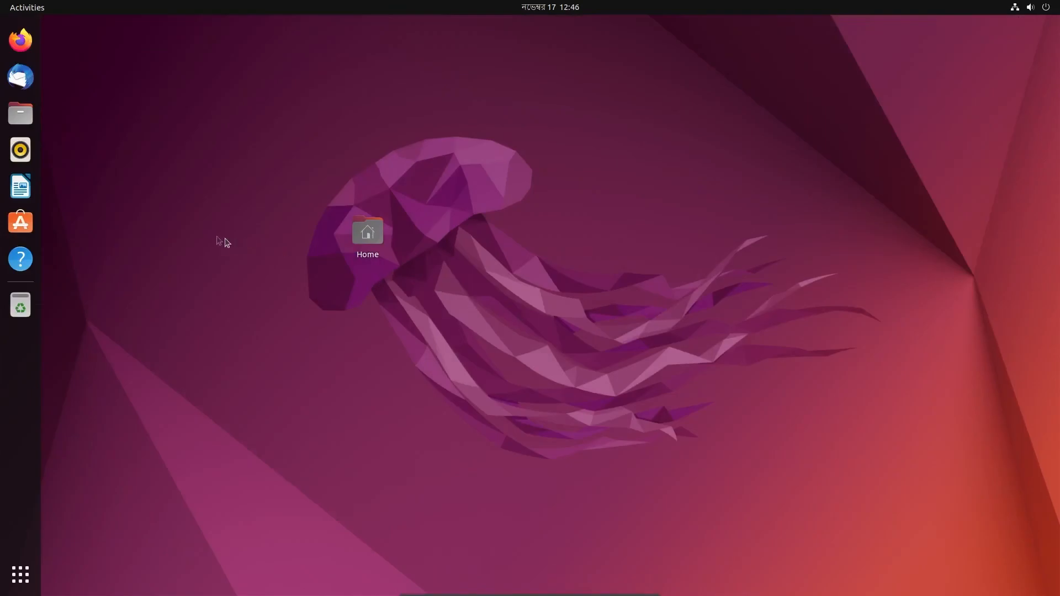
left_click(20, 574)
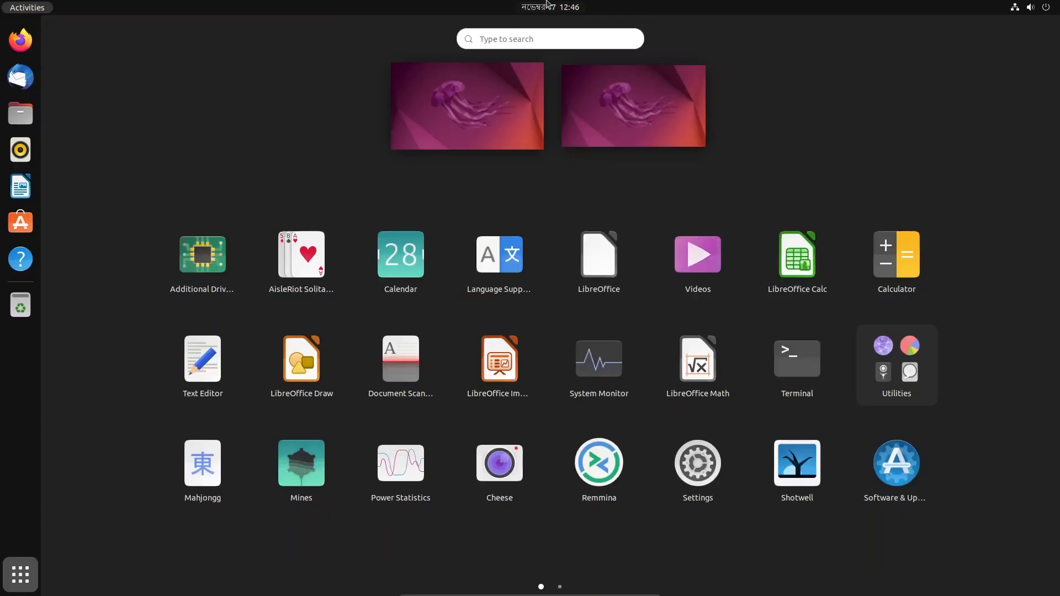
left_click(12, 588)
Step: Open Ubuntu's Settings and change the Time Format under Date & Time to AM / PM
right_click(605, 80)
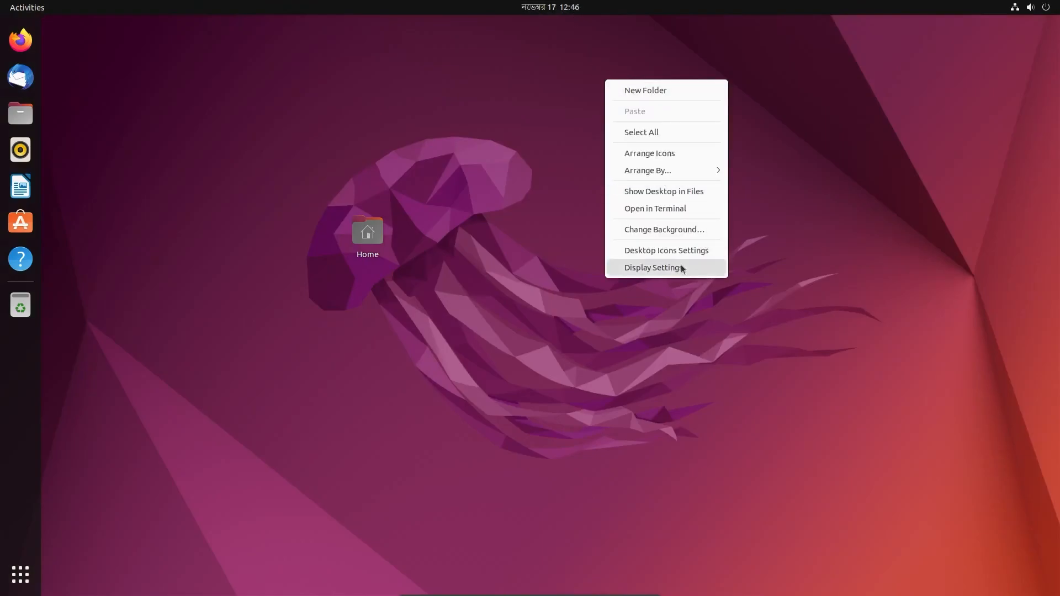
left_click(682, 268)
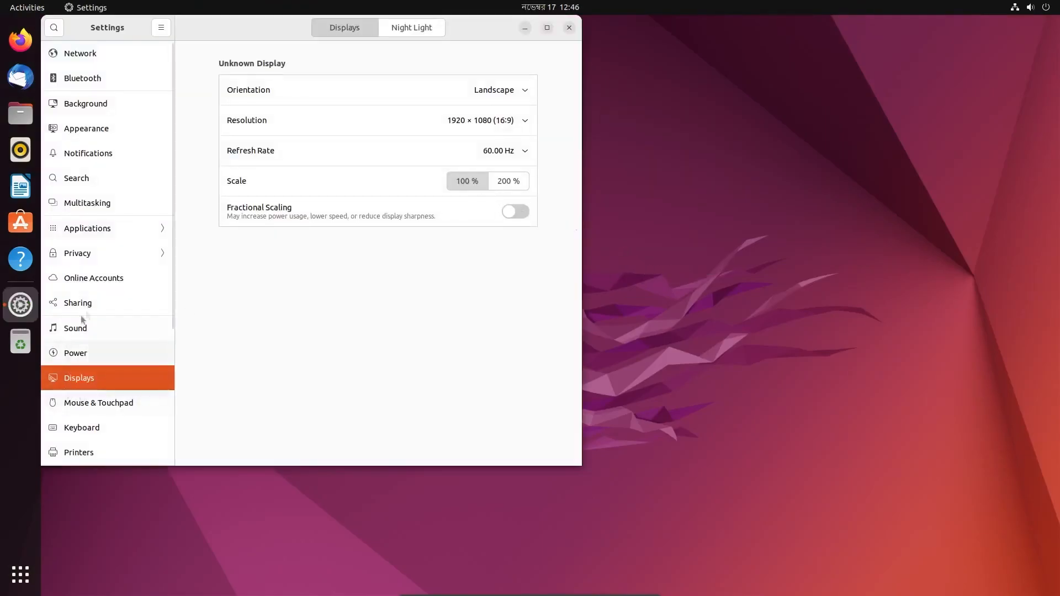
scroll(96, 418, "down", 5)
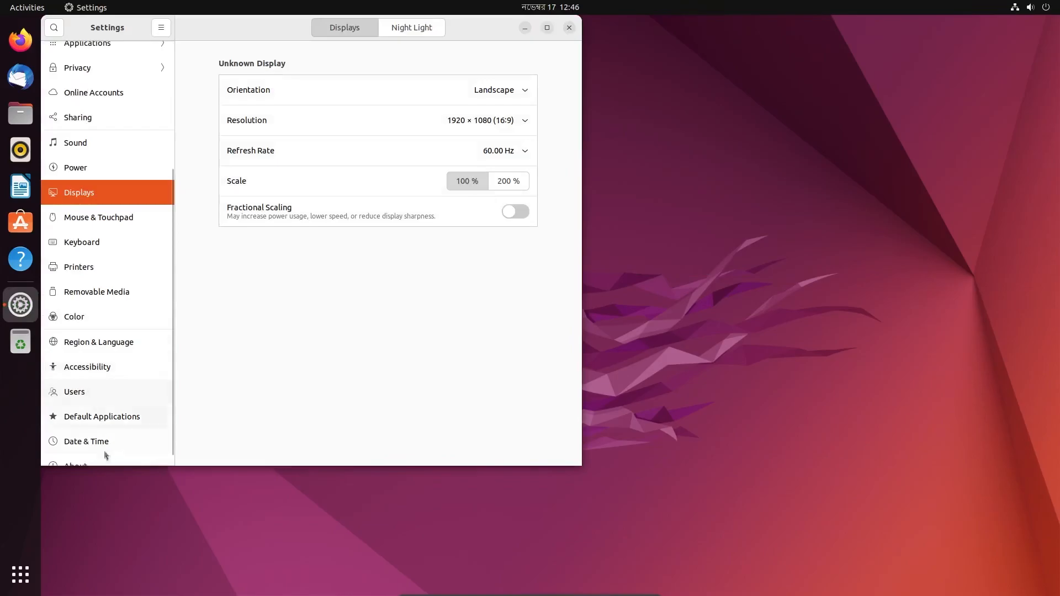
left_click(102, 441)
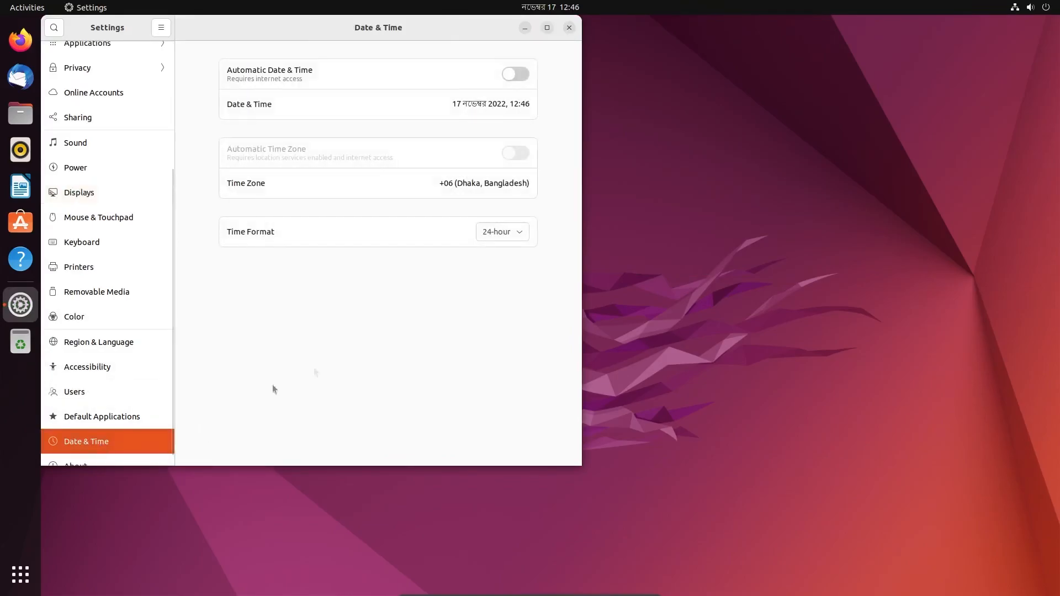
left_click(362, 106)
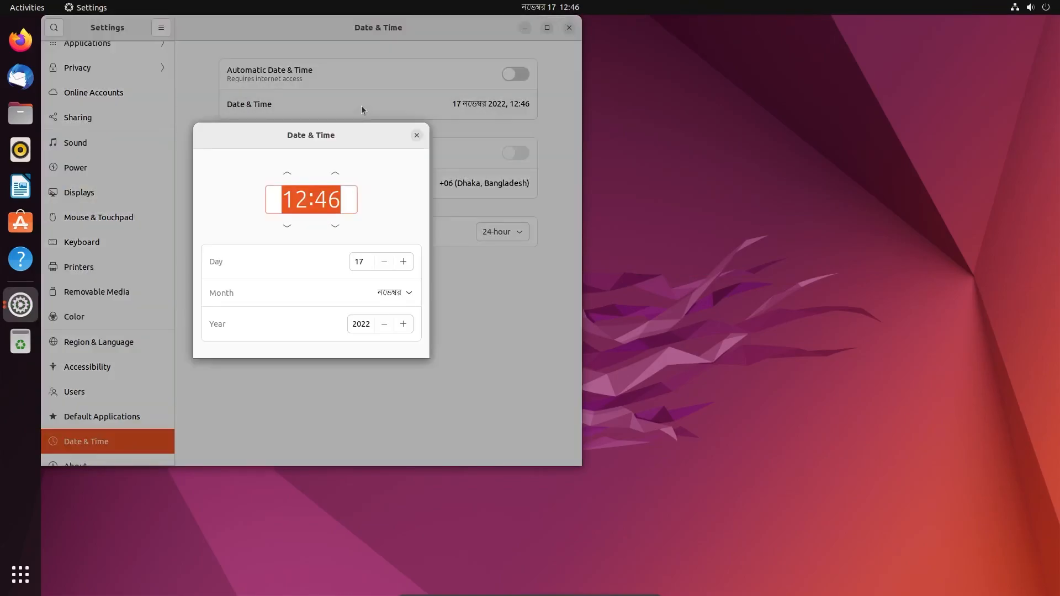
left_click(416, 135)
left_click(516, 232)
left_click(523, 253)
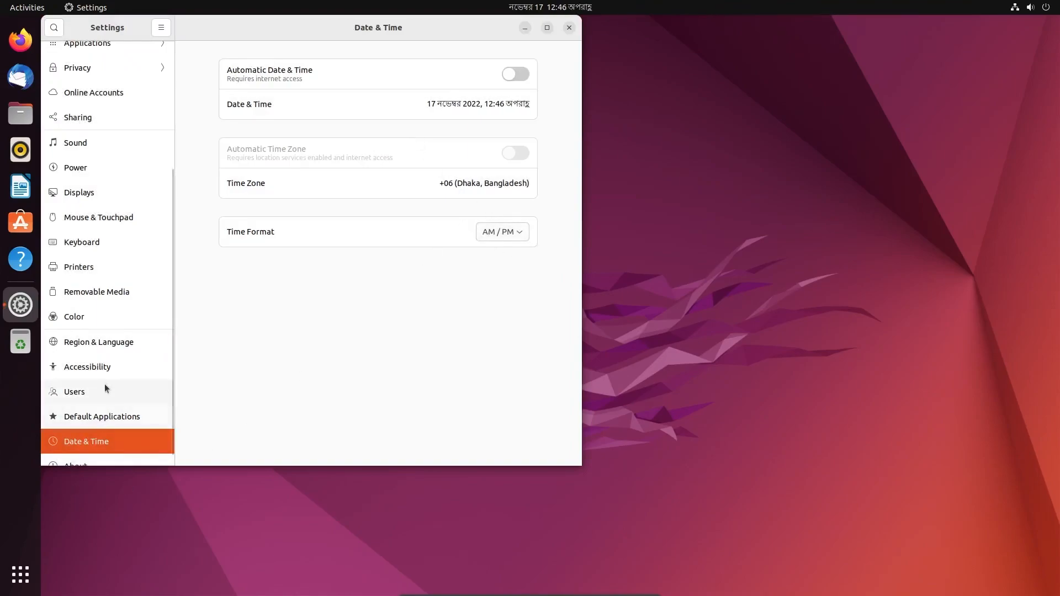
Step: Set the regional Formats under Region & Language to United States
left_click(111, 349)
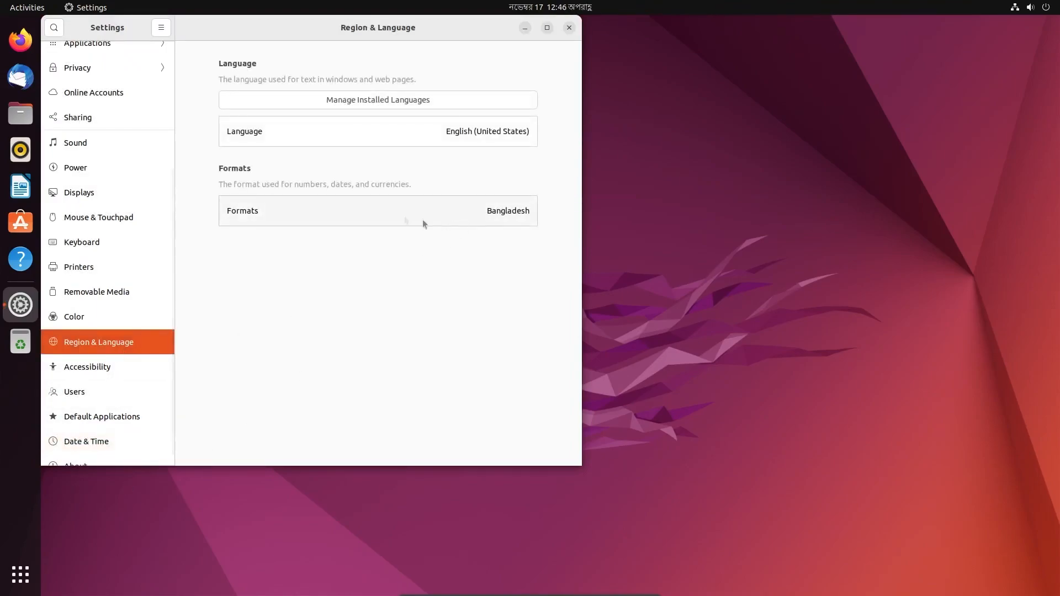
left_click(331, 207)
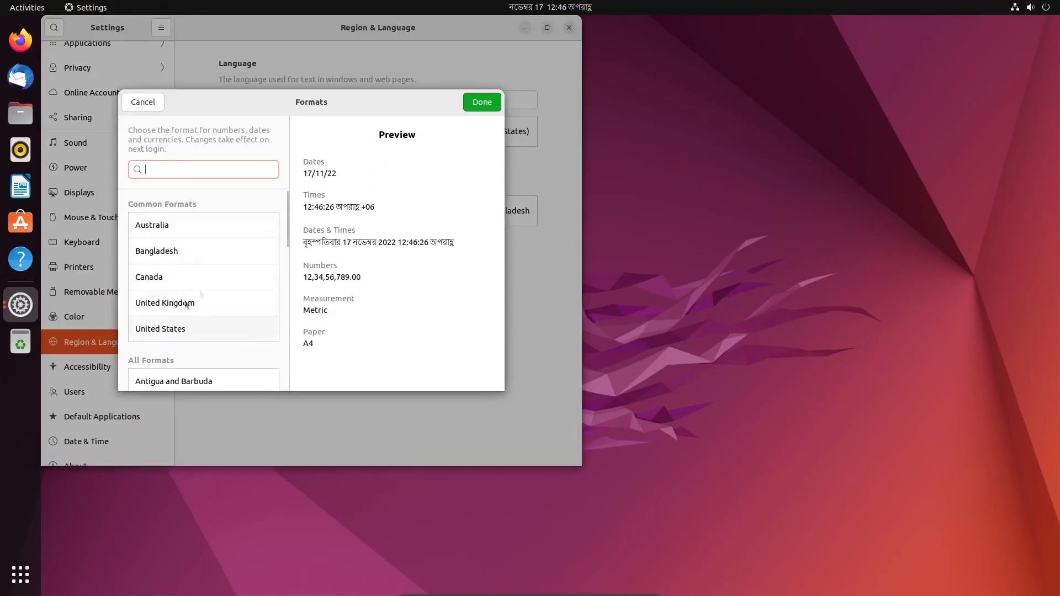
left_click(195, 329)
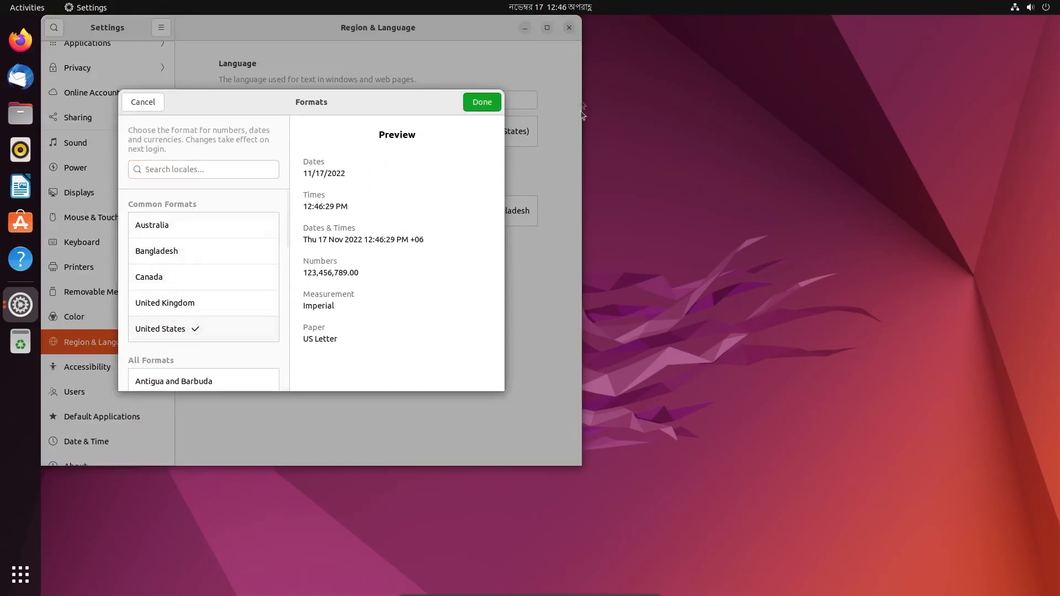
left_click(486, 104)
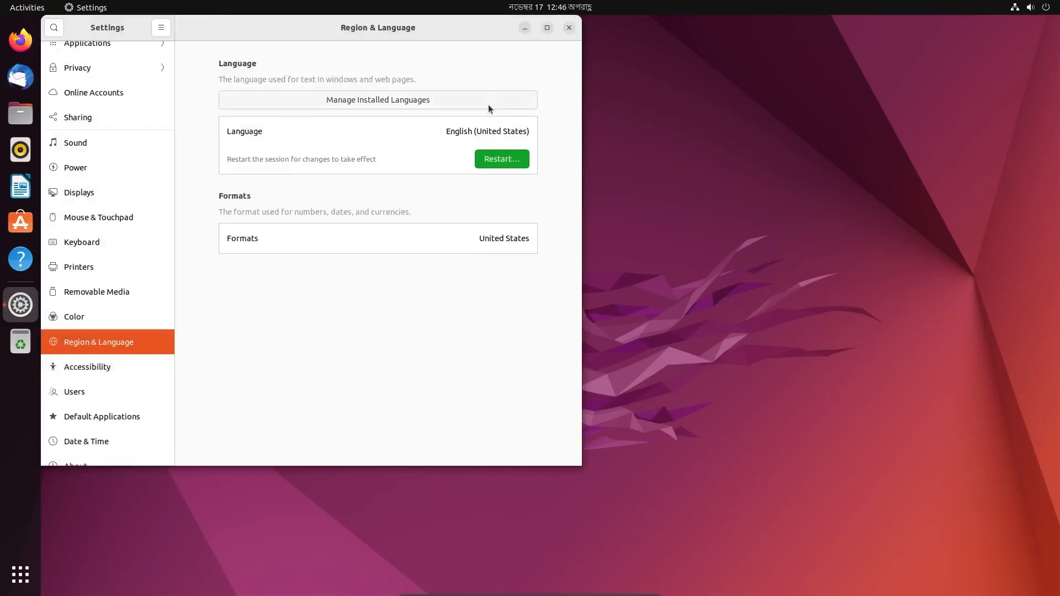
Step: Restart the session to apply the format change, logging out and back in with the account password
left_click(504, 159)
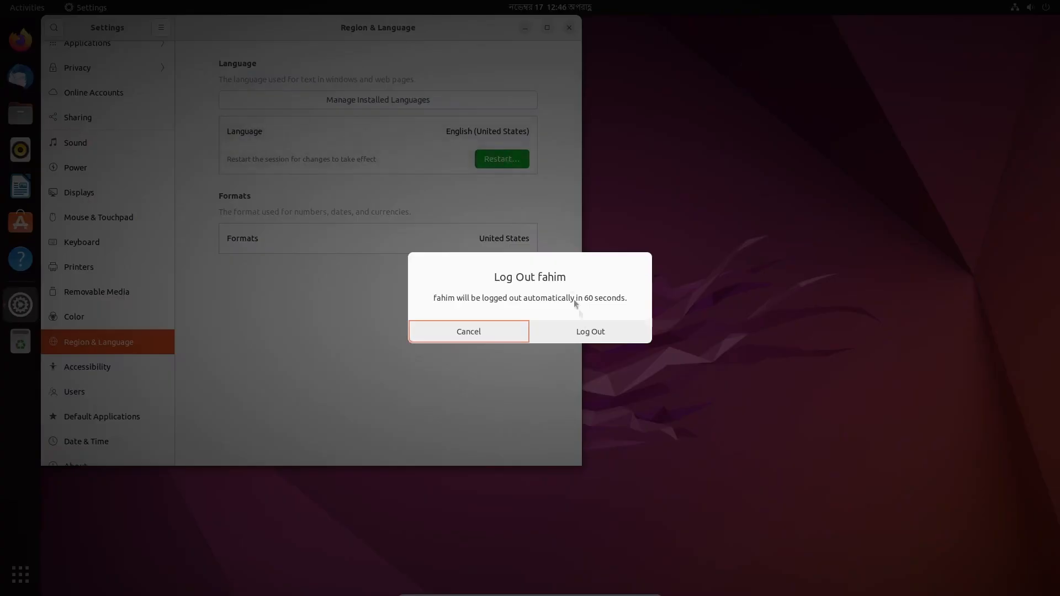
left_click(592, 334)
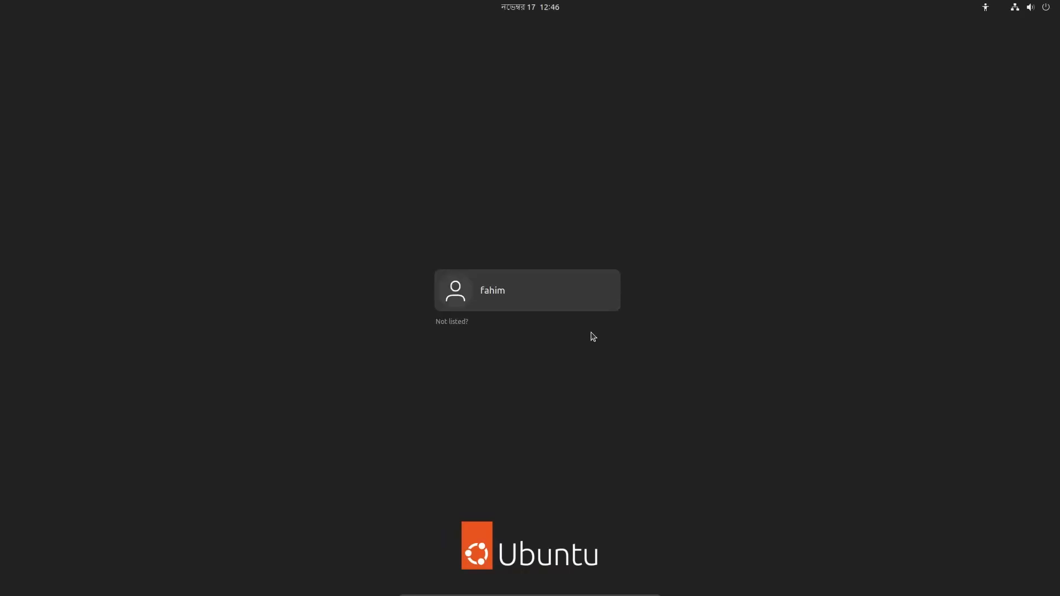
key("Return")
type("•")
key("Return")
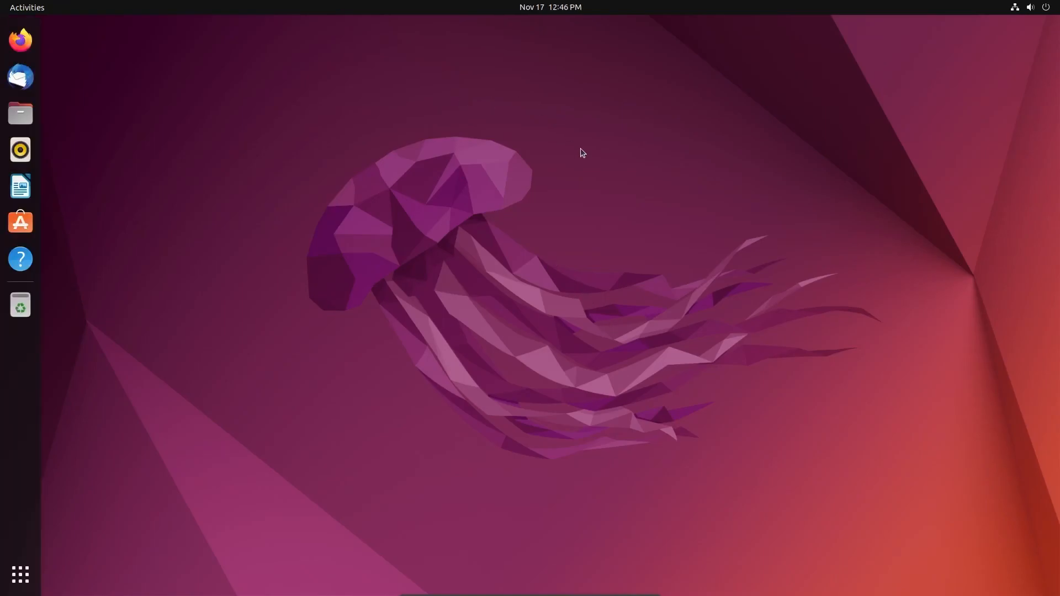
Step: Move the Home icon to the desktop's upper-right corner and change the background to the sunlit wheat field with a paved path
left_click_drag(354, 223, 112, 128)
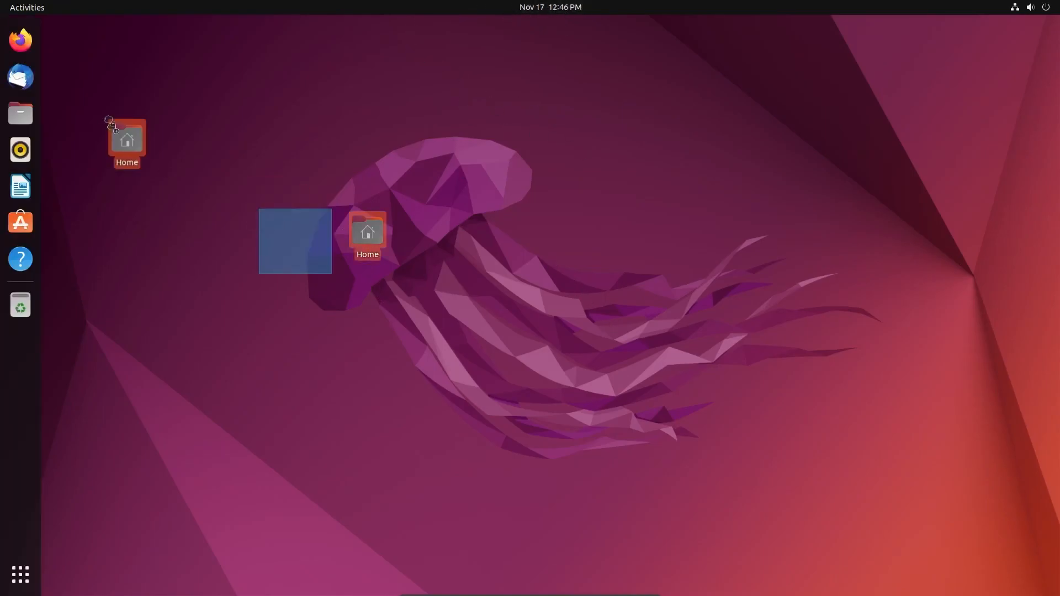
right_click(582, 117)
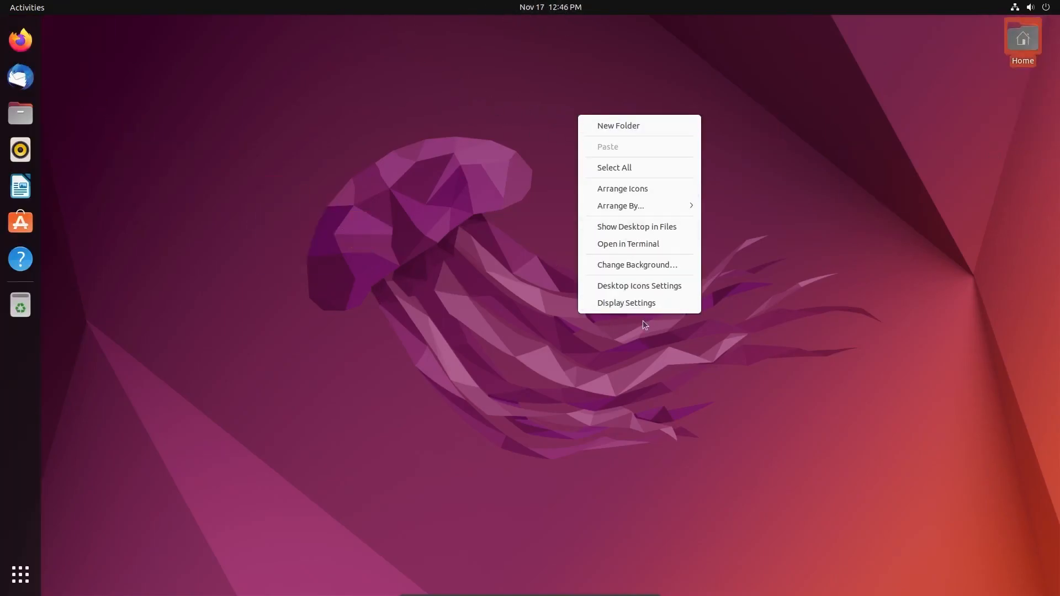
left_click(649, 263)
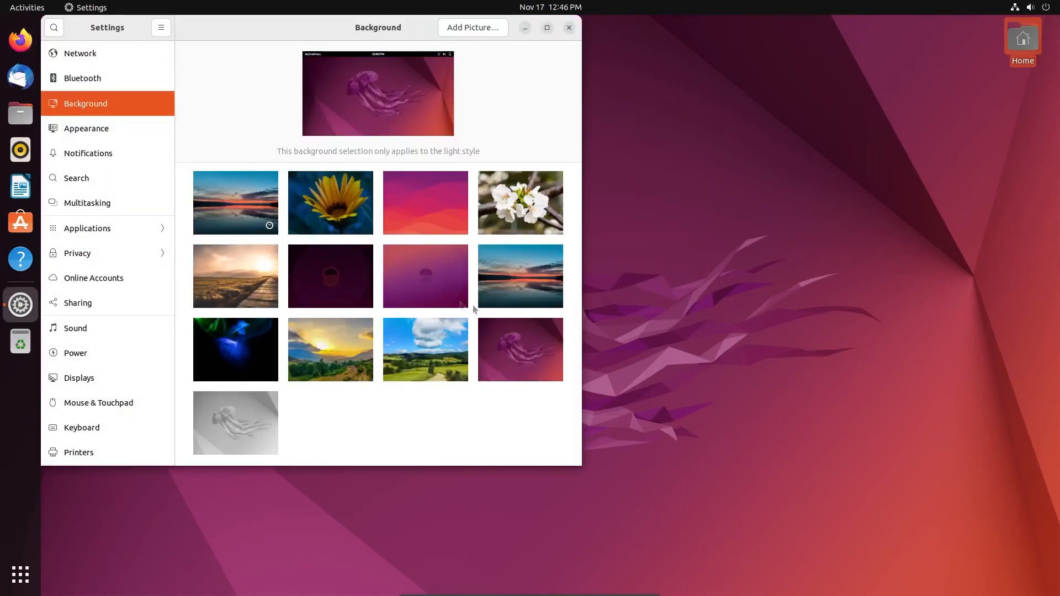
left_click(259, 284)
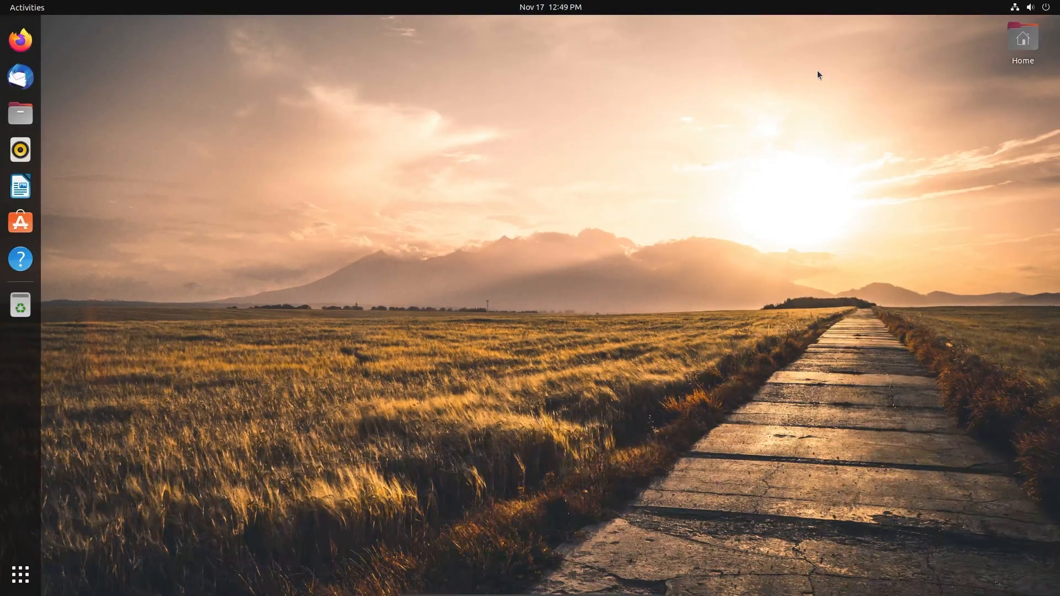
Step: View Ubuntu's available Power Off / Log Out options
left_click(1045, 7)
left_click(946, 144)
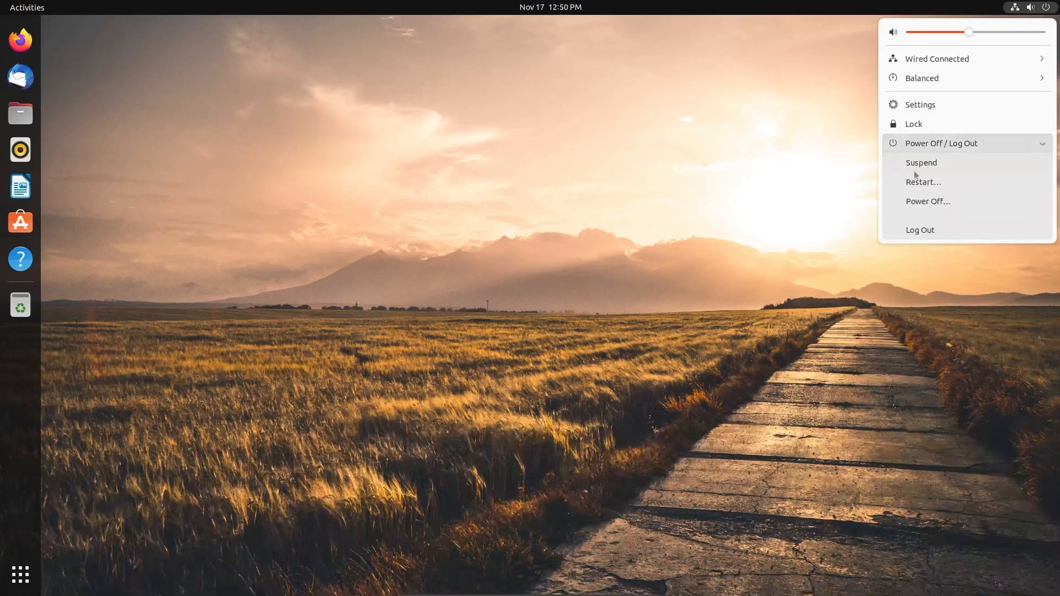
left_click(710, 171)
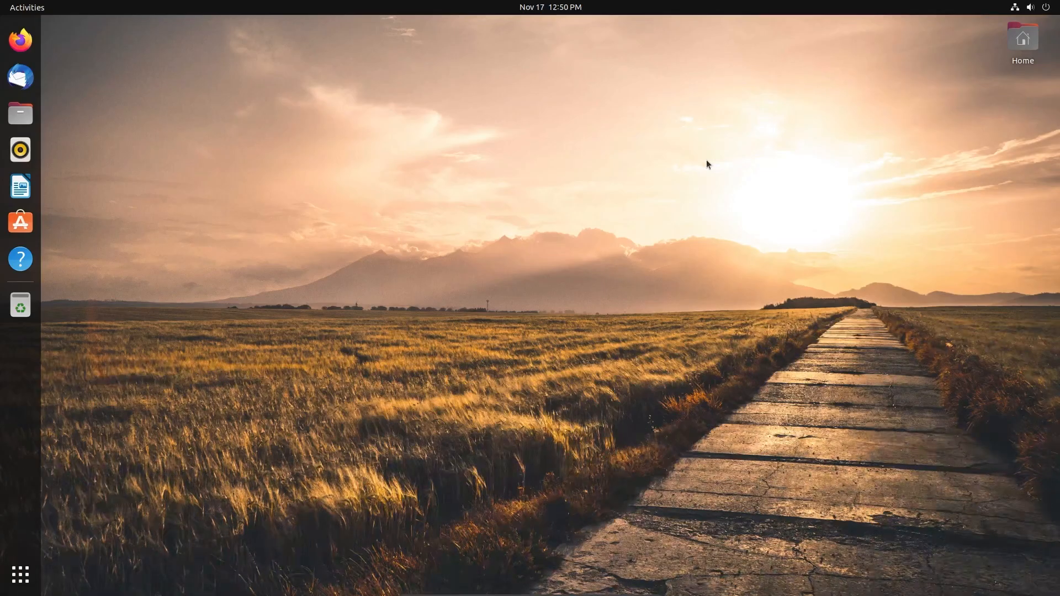
Step: Return the virtual machine to windowed mode and close it, powering the machine off
key("ctrl+f")
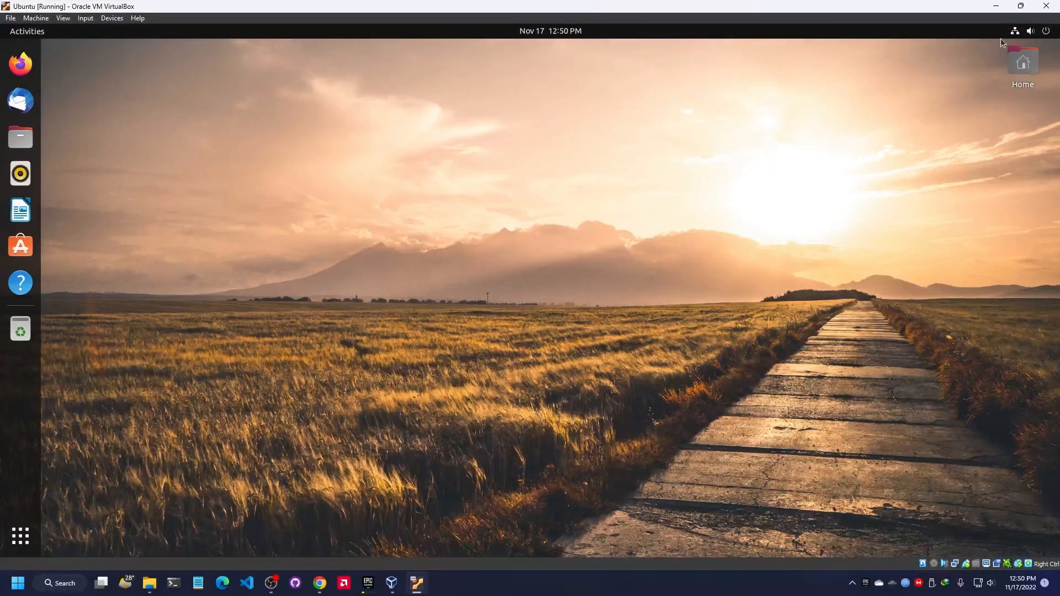
left_click(1046, 6)
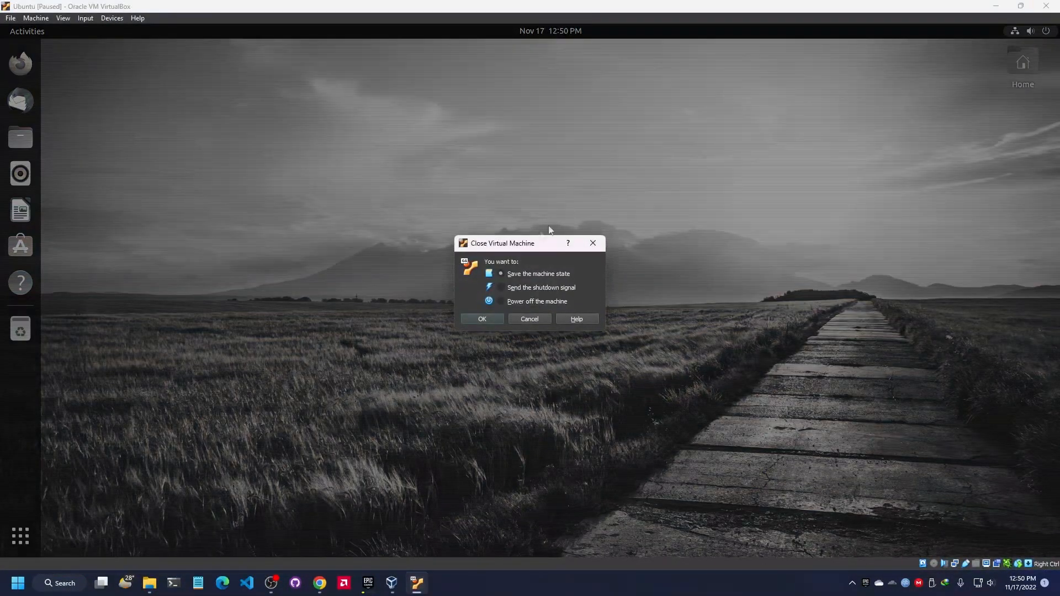
left_click(492, 317)
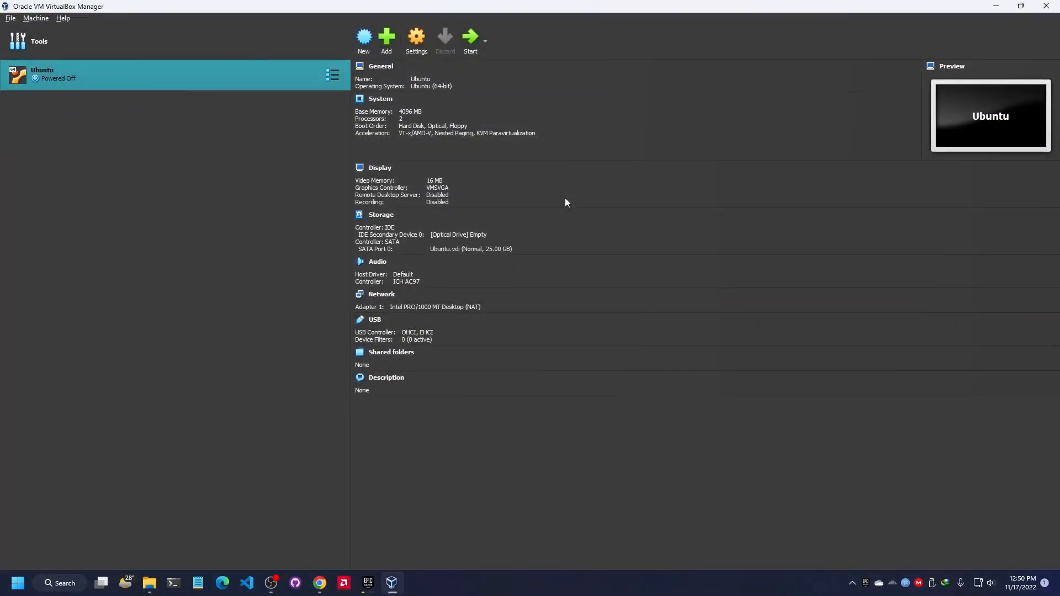
Step: Reduce the VirtualBox Manager window, open the Ubuntu machine's settings and enable Drag'n'Drop in the advanced General options
left_click_drag(531, 6, 538, 73)
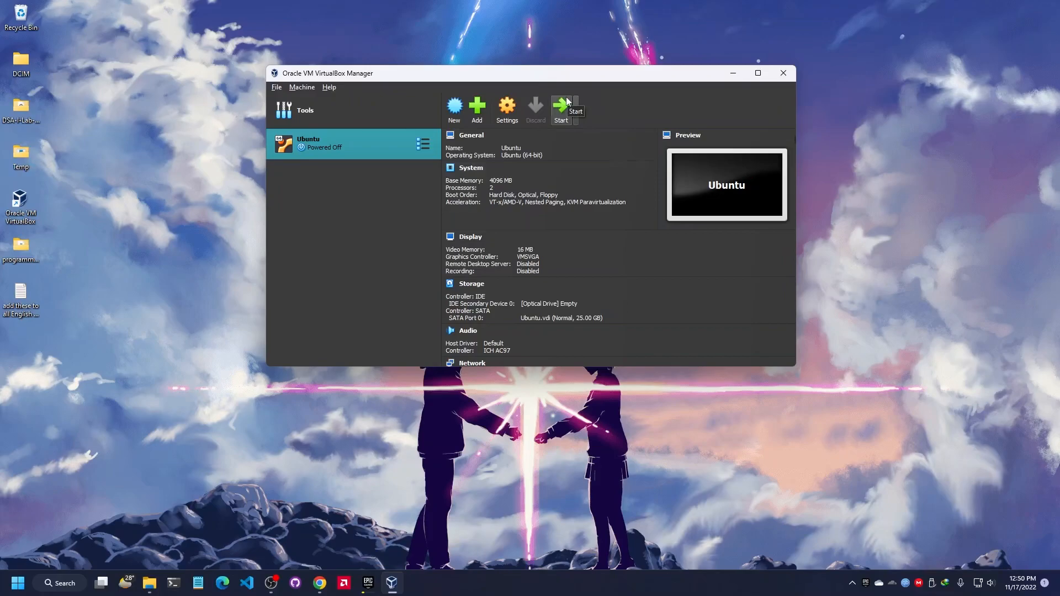
right_click(356, 142)
left_click(389, 148)
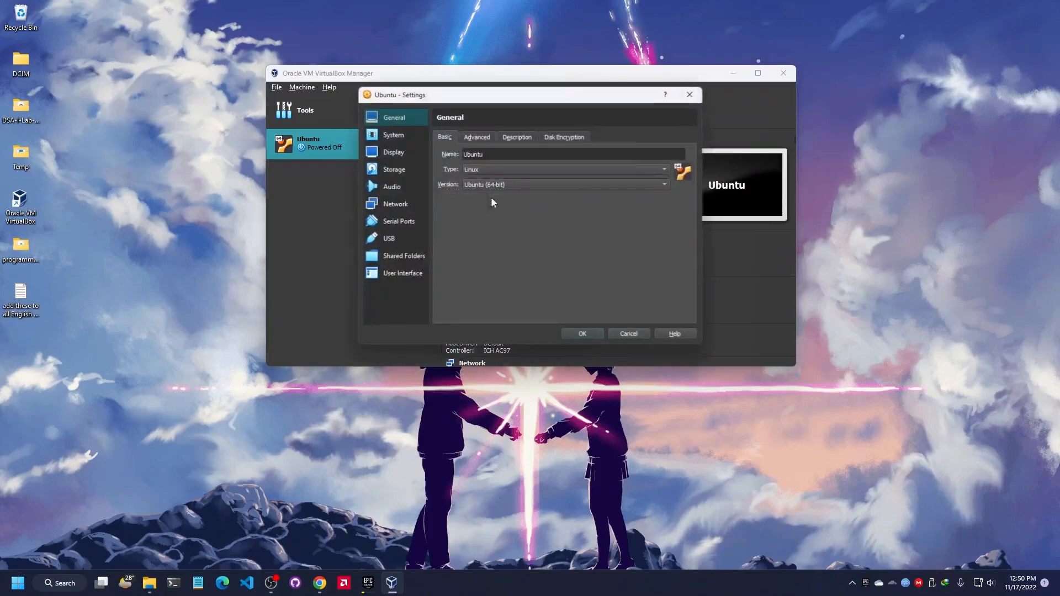
left_click(473, 136)
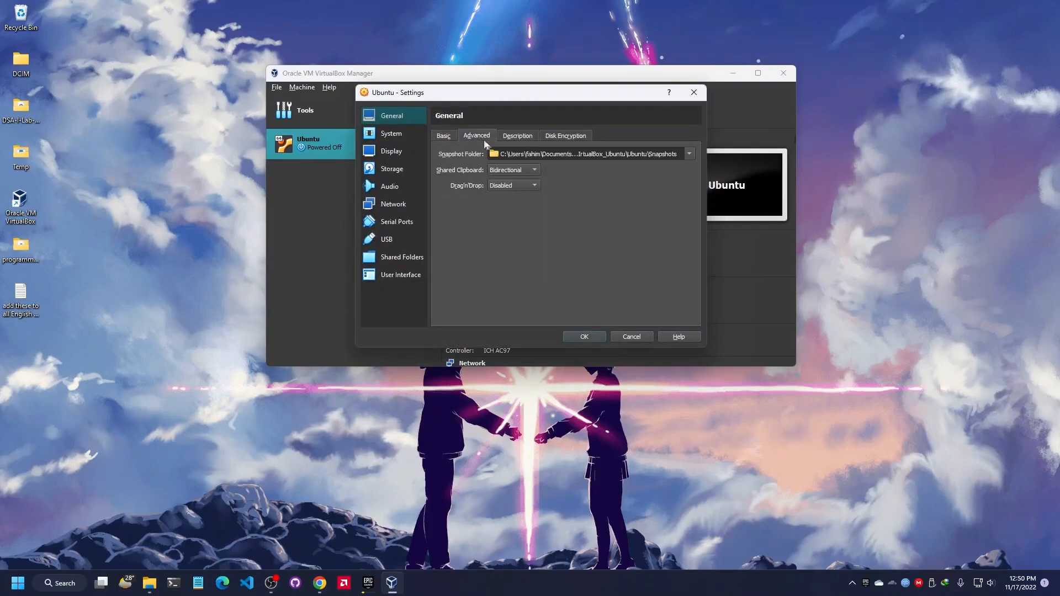
left_click(516, 186)
left_click(514, 221)
Step: Review the machine's System and Storage settings, set the display's video memory to 128 MB and save the settings
left_click(405, 134)
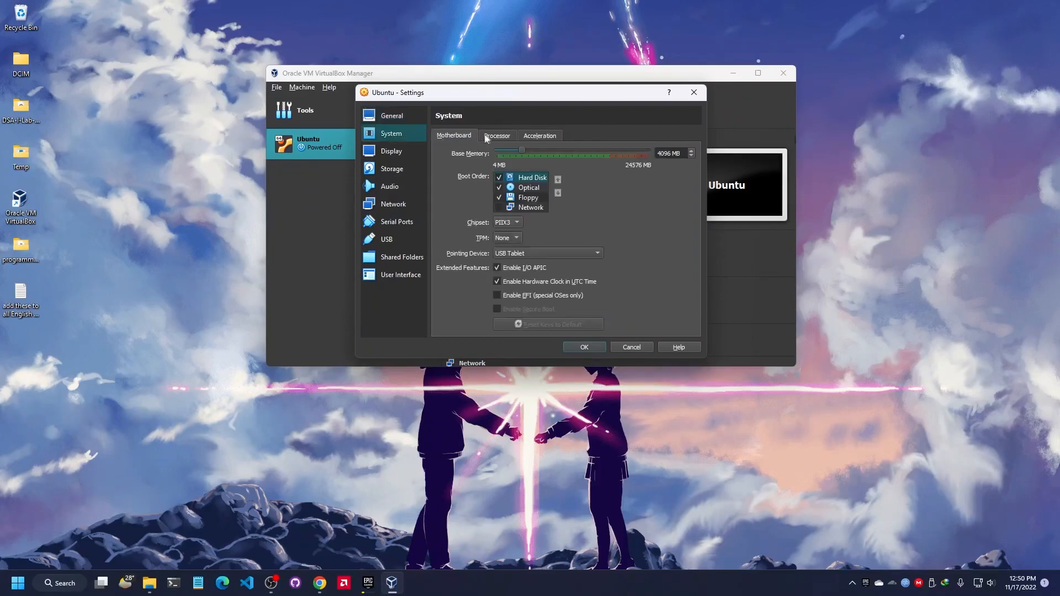
left_click(498, 136)
left_click(407, 148)
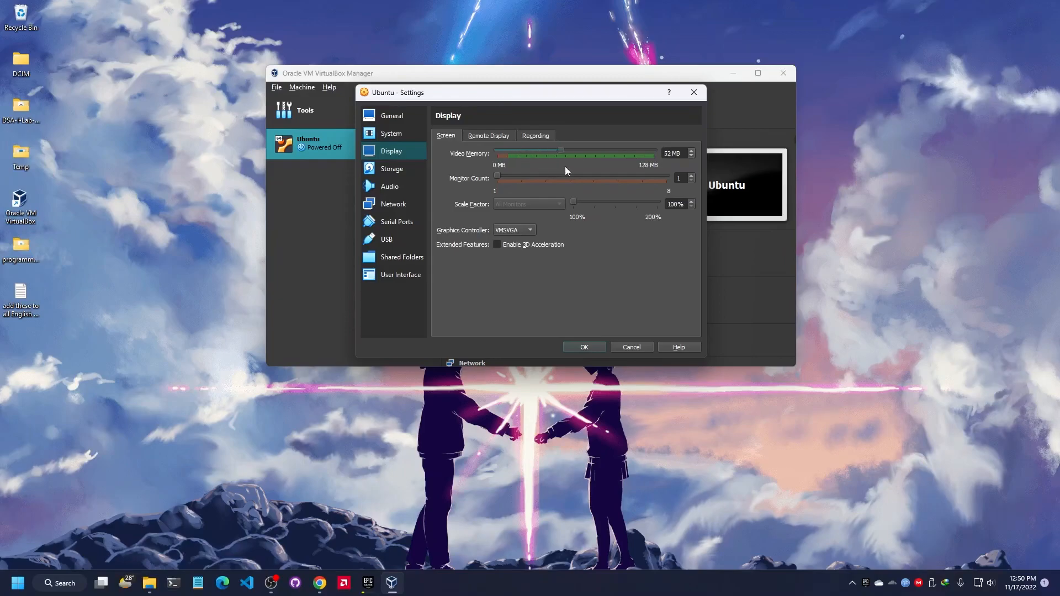
left_click(398, 168)
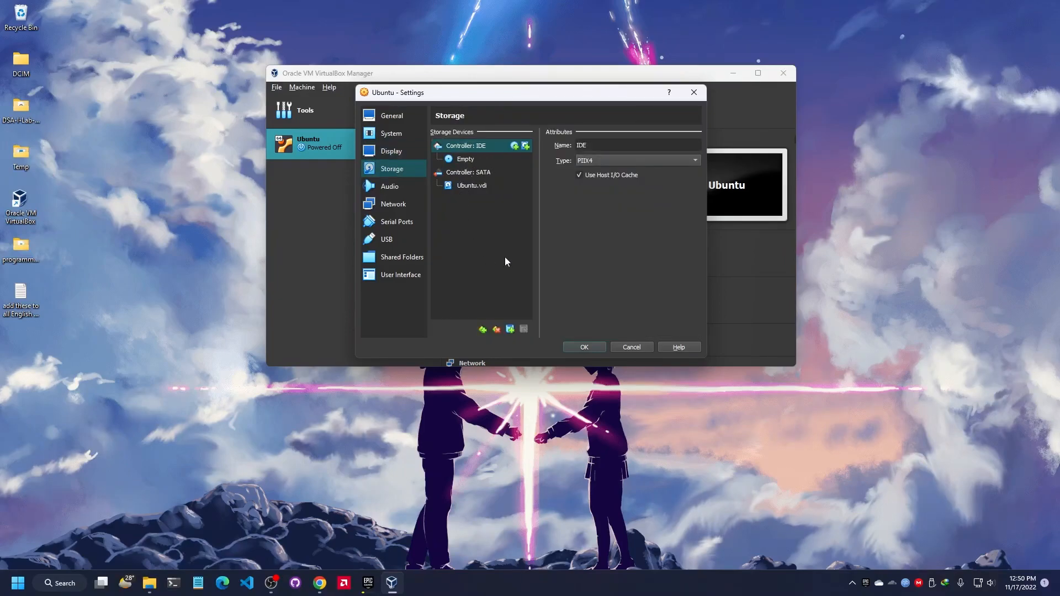
left_click(594, 346)
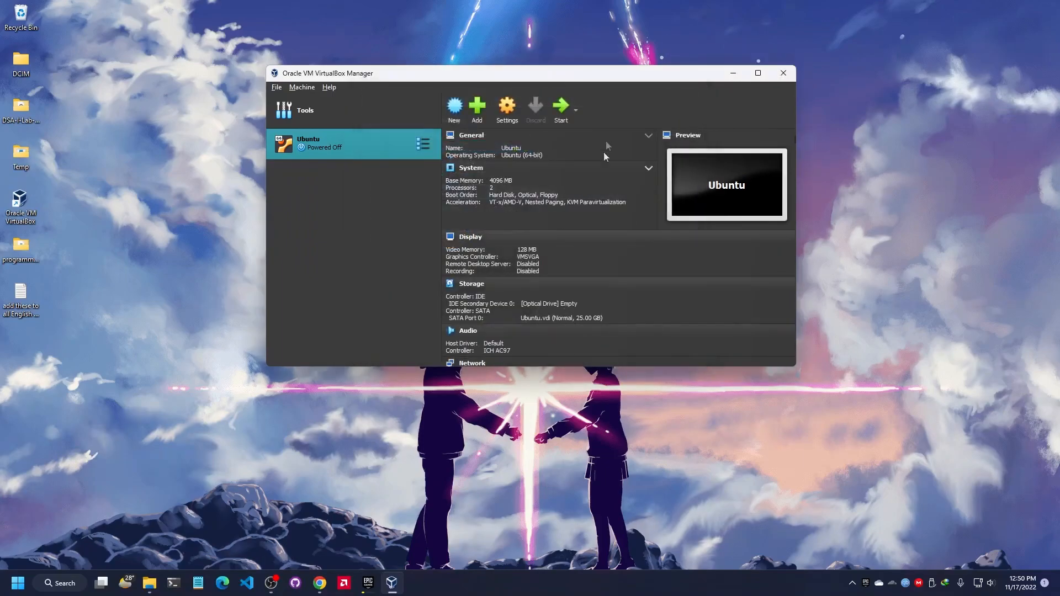
Step: Start the Ubuntu virtual machine, collapse its notifications and switch it to full-screen mode at the login screen
left_click(560, 116)
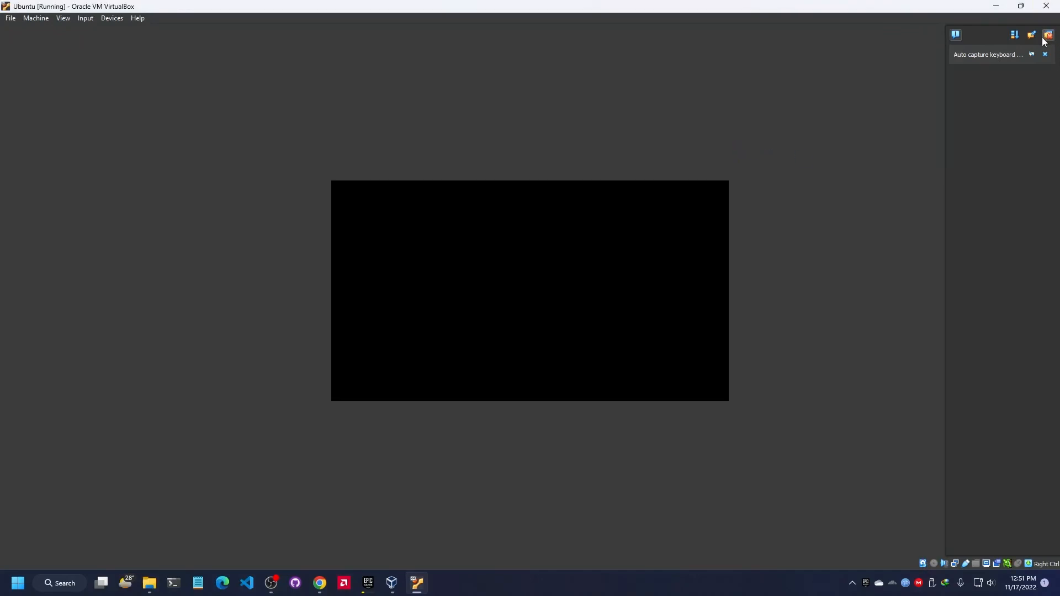
left_click(956, 35)
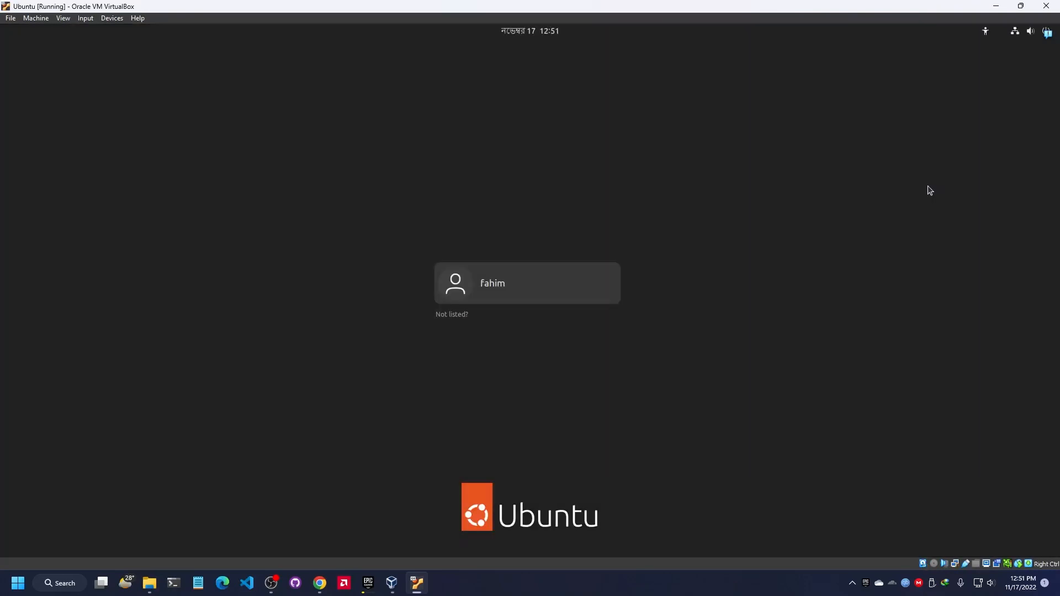
key("ctrl+f")
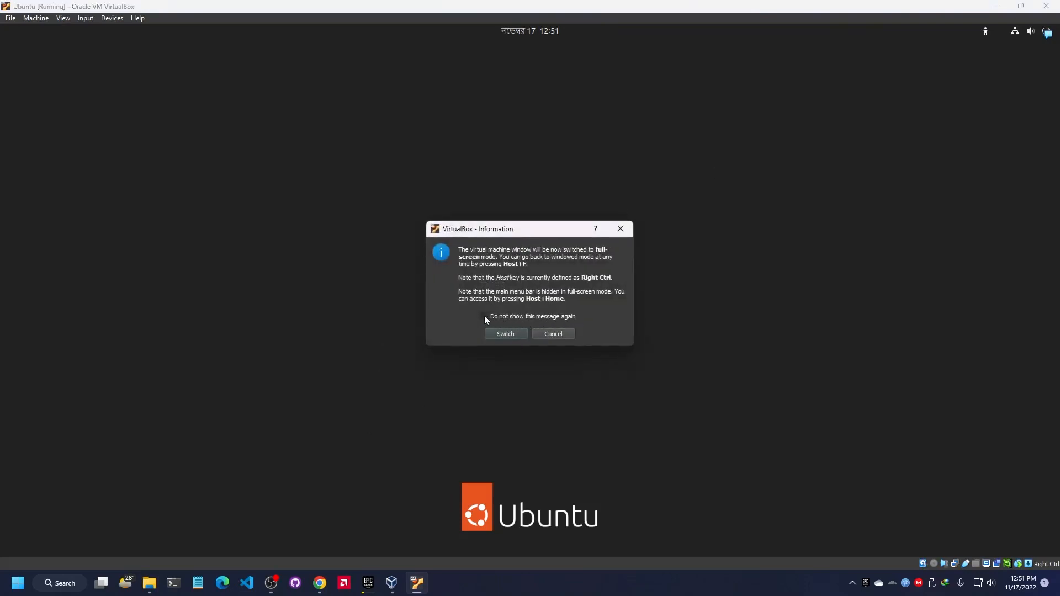
left_click(506, 334)
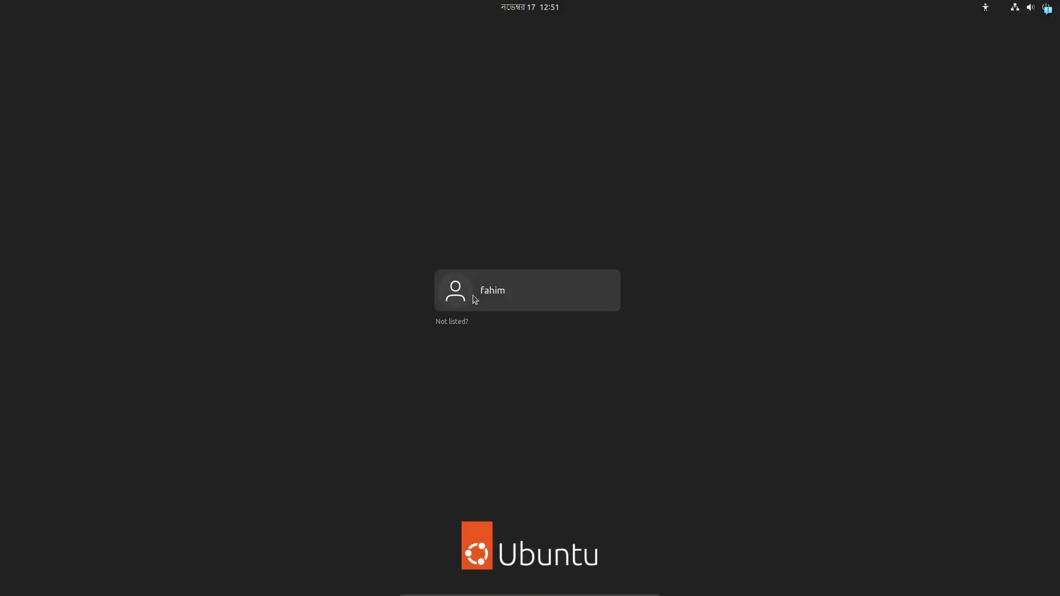
Step: Log in to the Ubuntu user account with the account password
left_click(475, 300)
type("a")
key("Return")
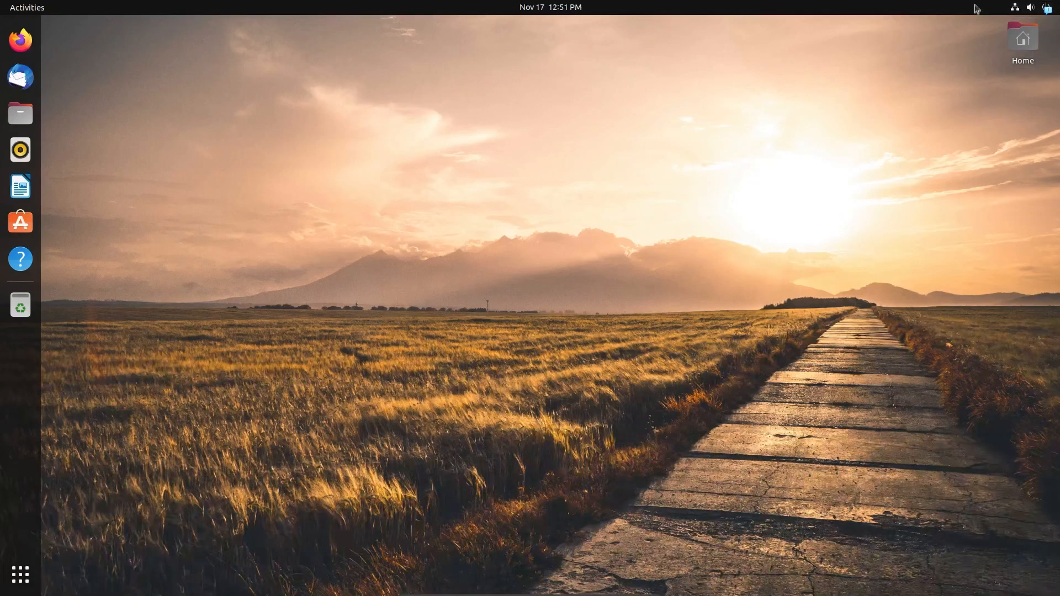
Step: Leave full-screen mode and shut down the Ubuntu virtual machine with the Power off the machine option
left_click(1036, 10)
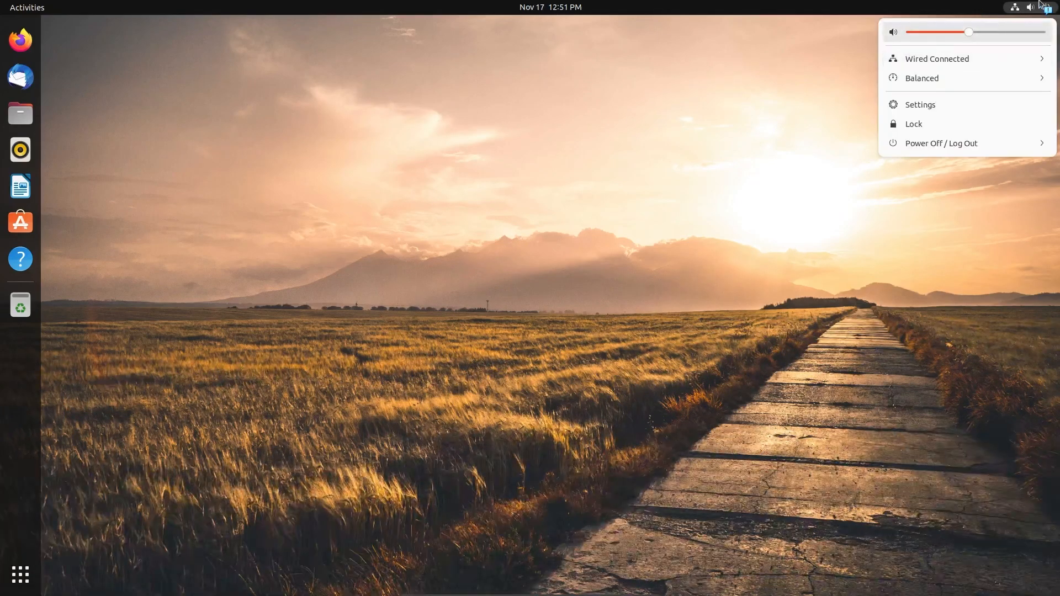
left_click(803, 148)
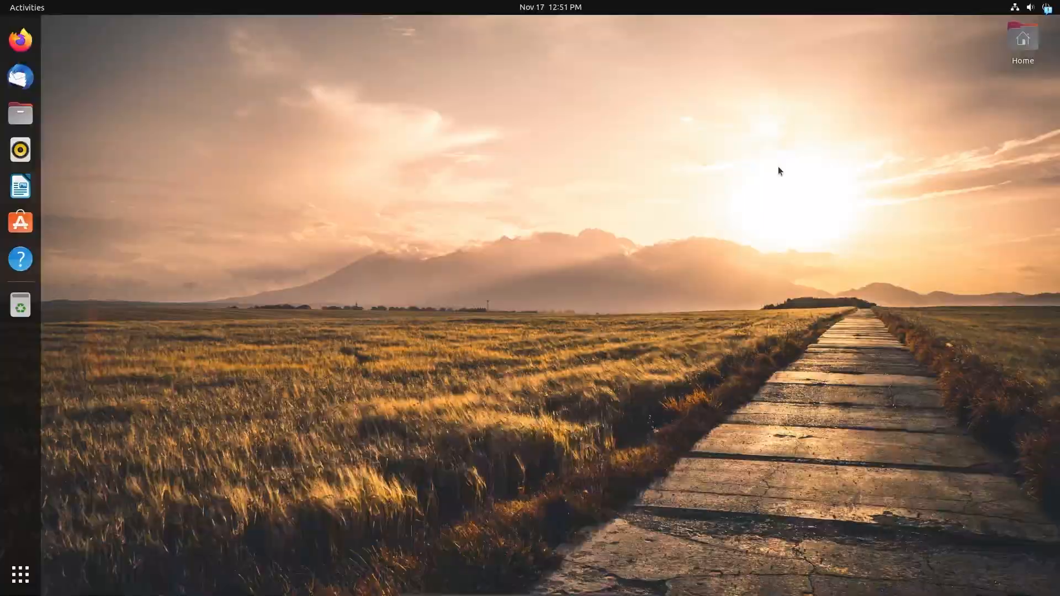
key("ctrl+f")
left_click(1045, 6)
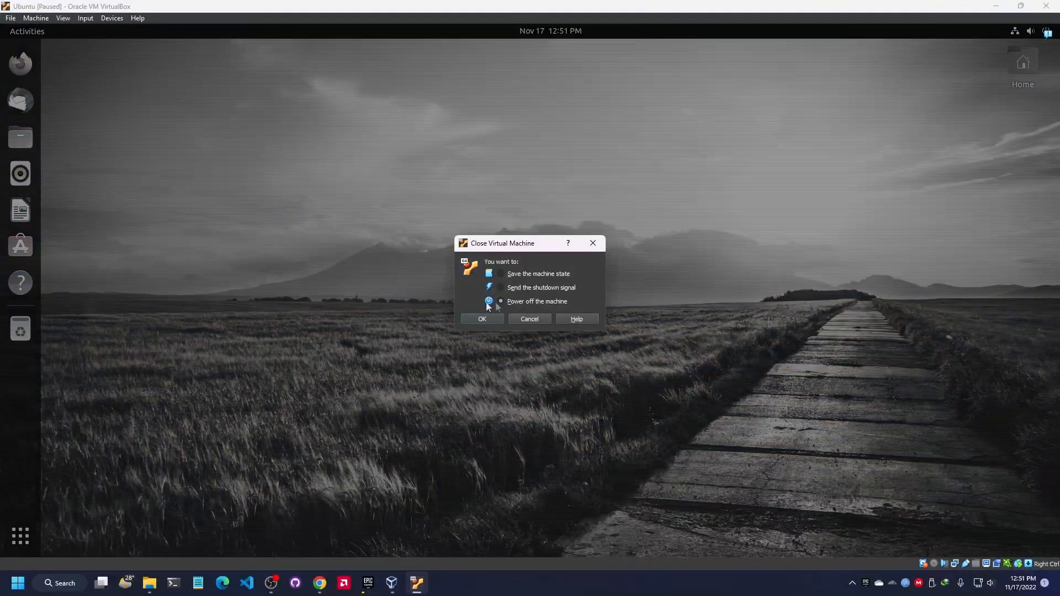
left_click(495, 319)
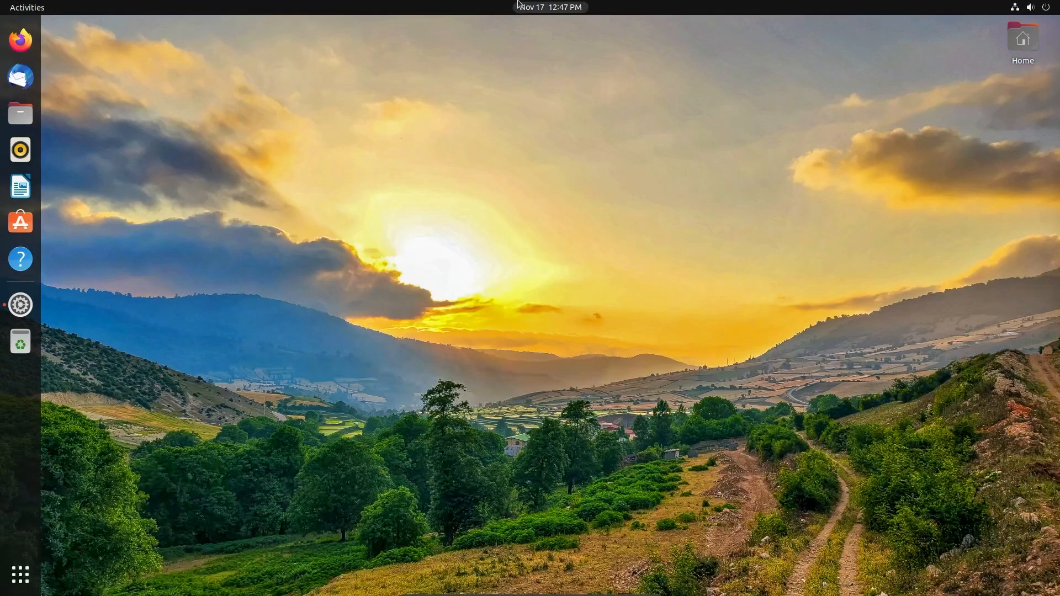
Step: Bring up the available actions for the empty Ubuntu desktop
right_click(496, 323)
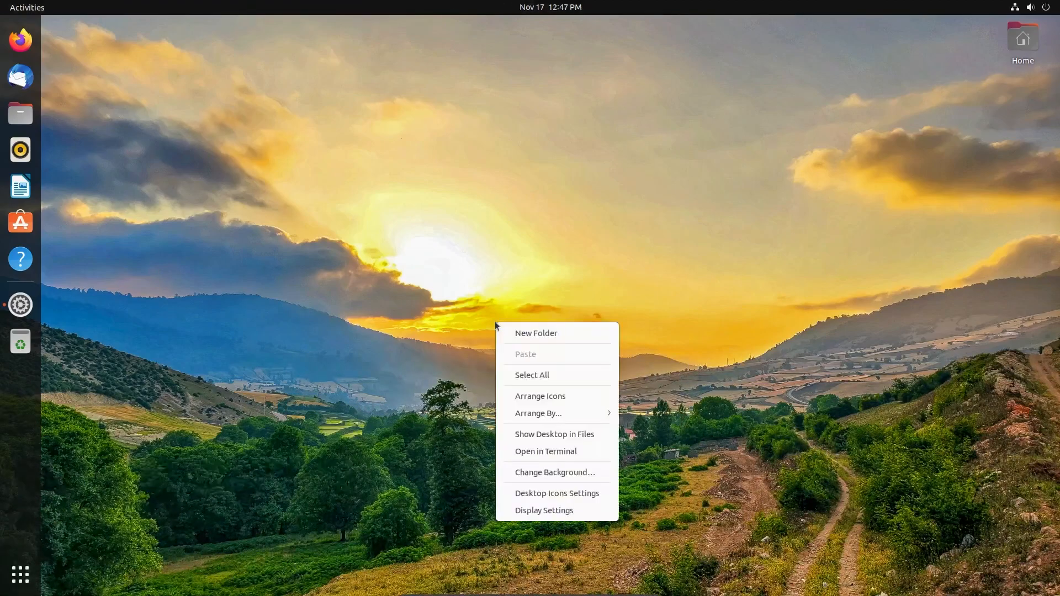